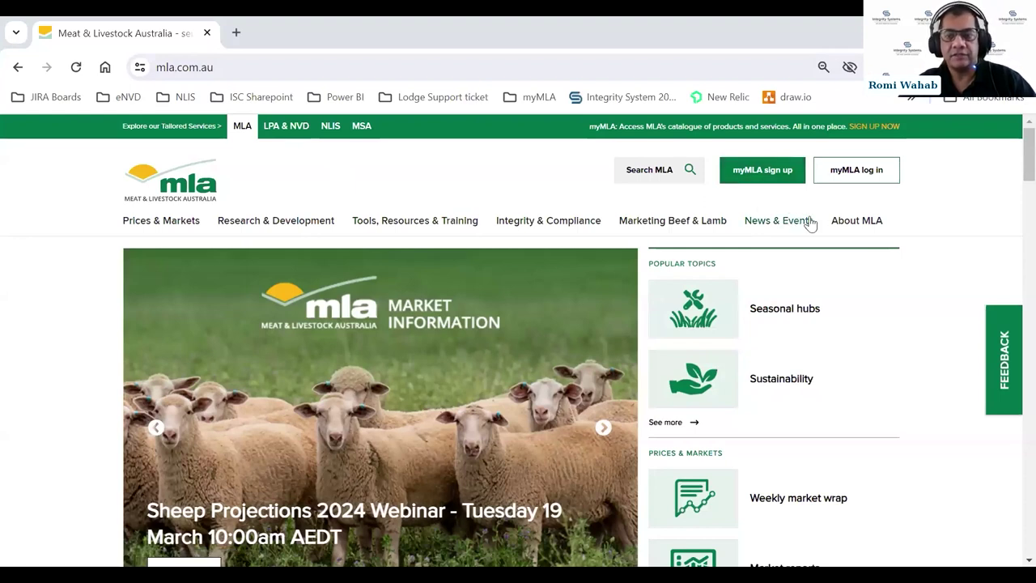
- Log in to myMLA using the saved account's autofilled password
{"action": "left_click", "coordinate": [851, 178]}
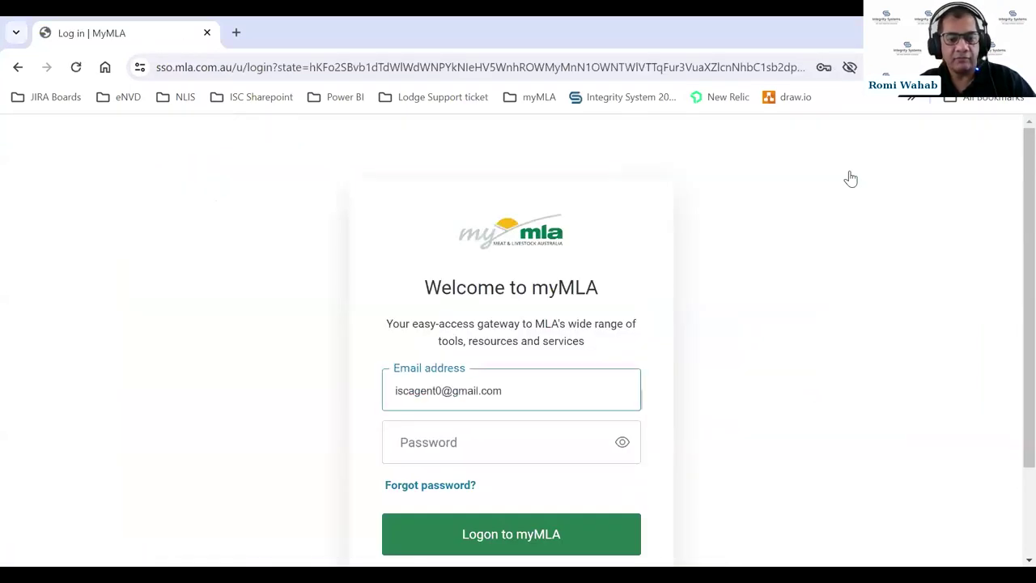
{"action": "left_click", "coordinate": [412, 439]}
{"action": "key", "text": "Return"}
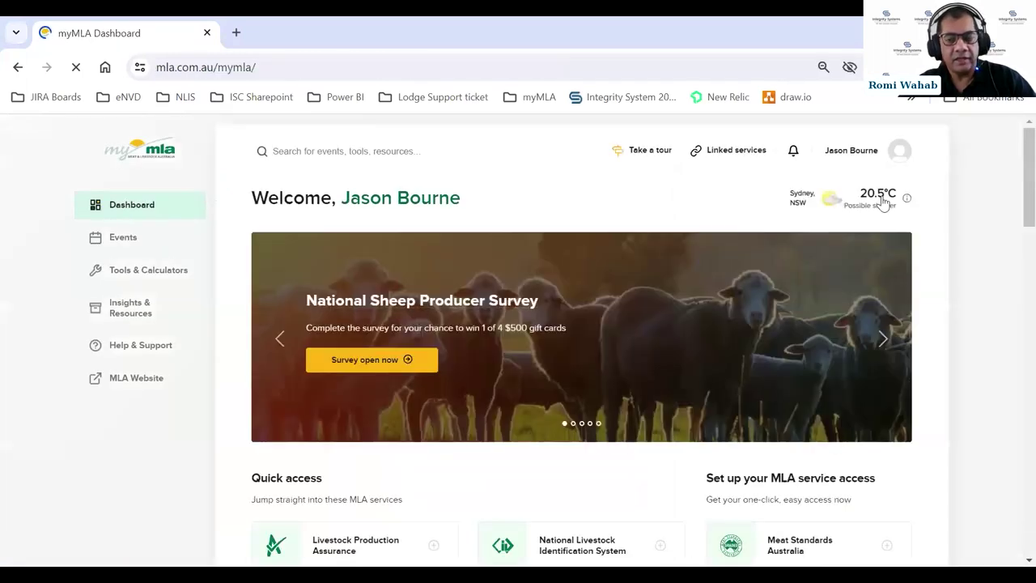
{"action": "scroll", "coordinate": [1014, 208], "scroll_direction": "down", "scroll_amount": 1}
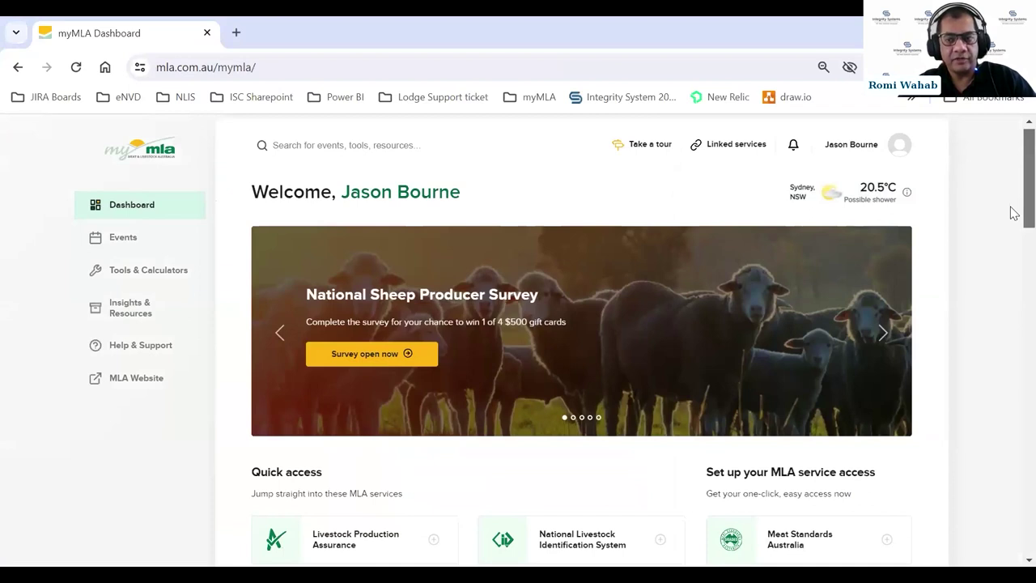
{"action": "scroll", "coordinate": [1014, 212], "scroll_direction": "down", "scroll_amount": 2}
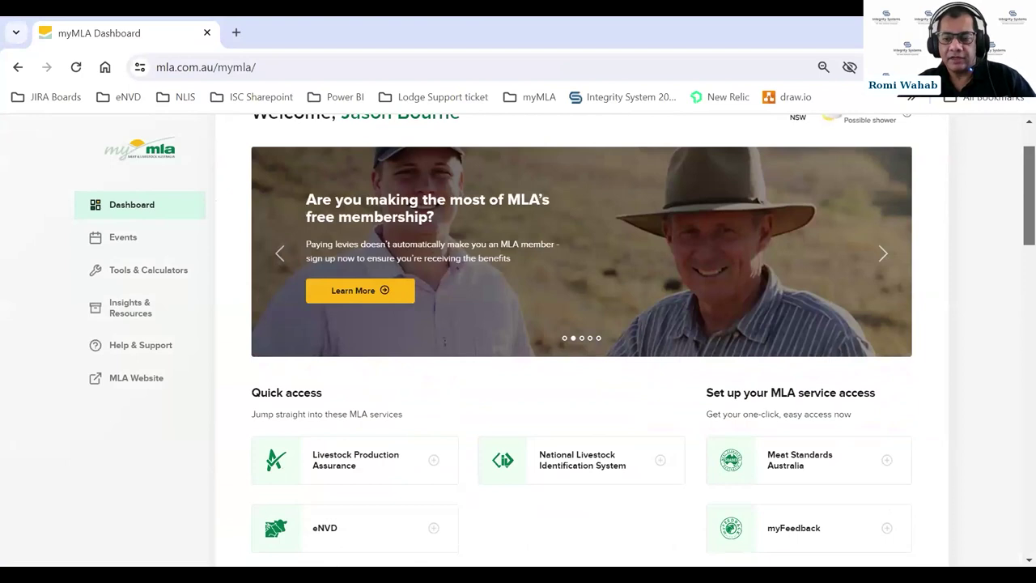
{"action": "scroll", "coordinate": [644, 340], "scroll_direction": "down", "scroll_amount": 2}
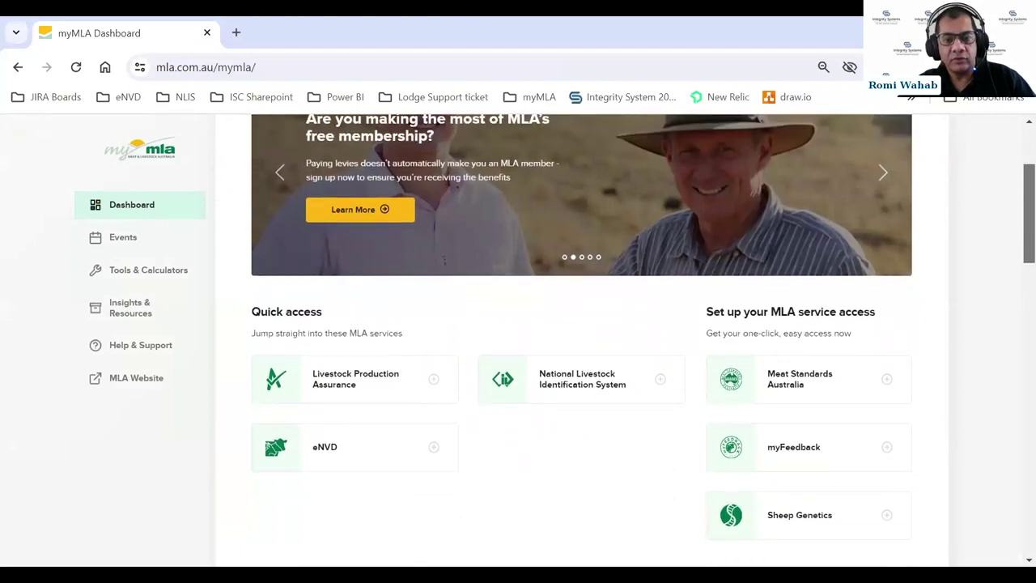
{"action": "scroll", "coordinate": [643, 340], "scroll_direction": "down", "scroll_amount": 2}
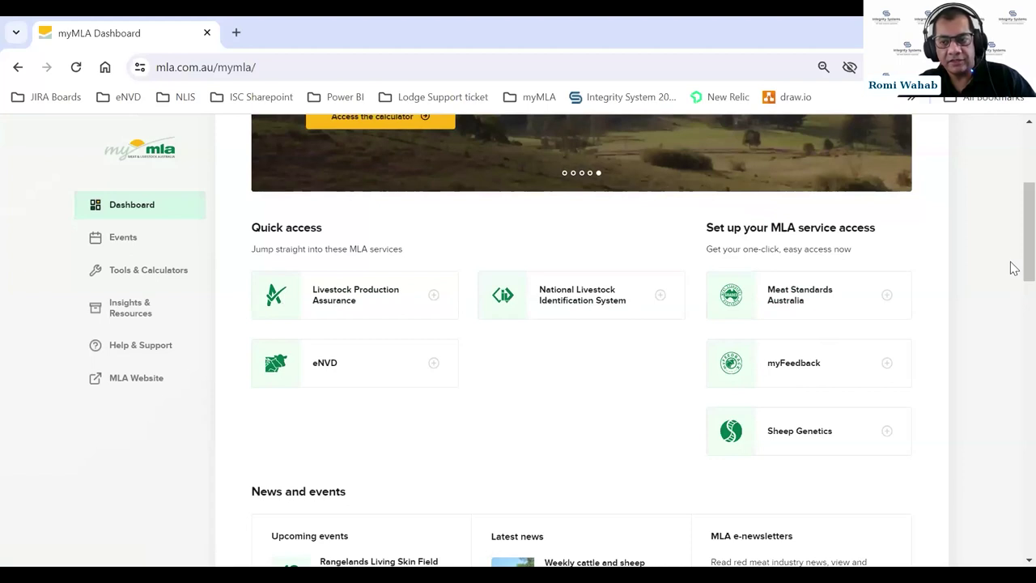
{"action": "scroll", "coordinate": [1014, 268], "scroll_direction": "up", "scroll_amount": 3}
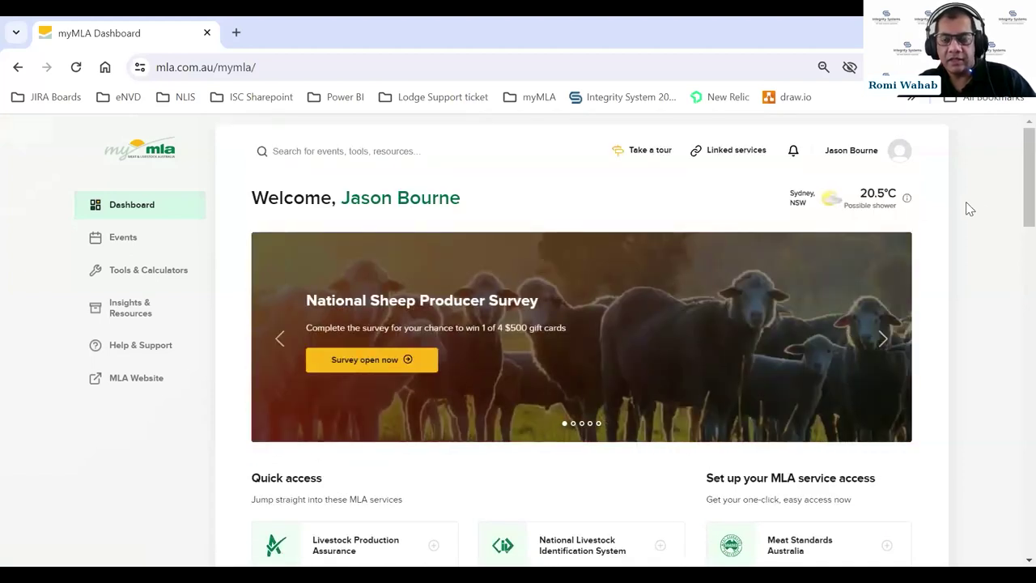
- Launch the NLIS service card from myMLA's 'Link more services' page
{"action": "left_click", "coordinate": [738, 156]}
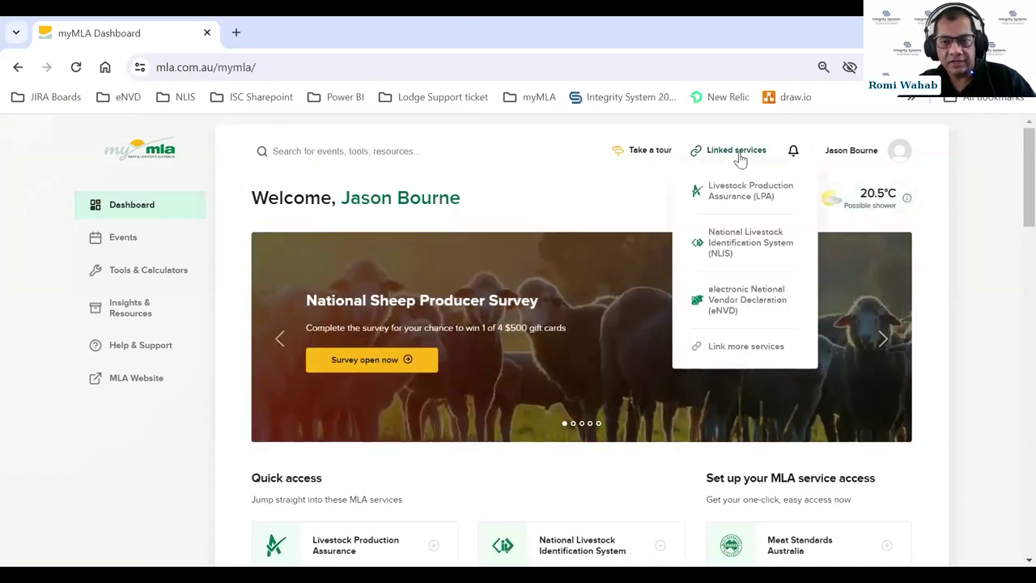
{"action": "left_click", "coordinate": [718, 349]}
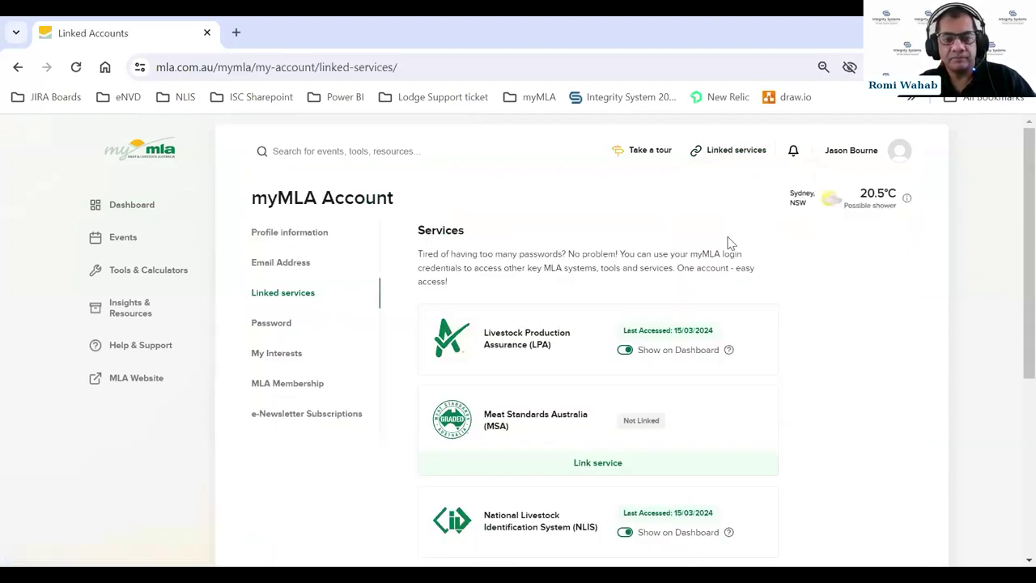
{"action": "scroll", "coordinate": [737, 237], "scroll_direction": "down", "scroll_amount": 2}
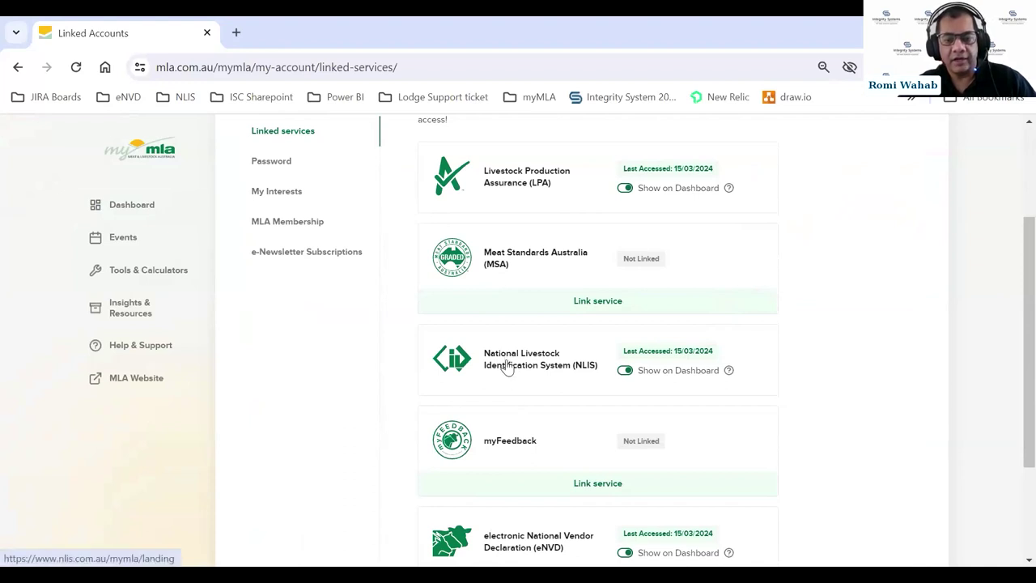
{"action": "left_click", "coordinate": [508, 365]}
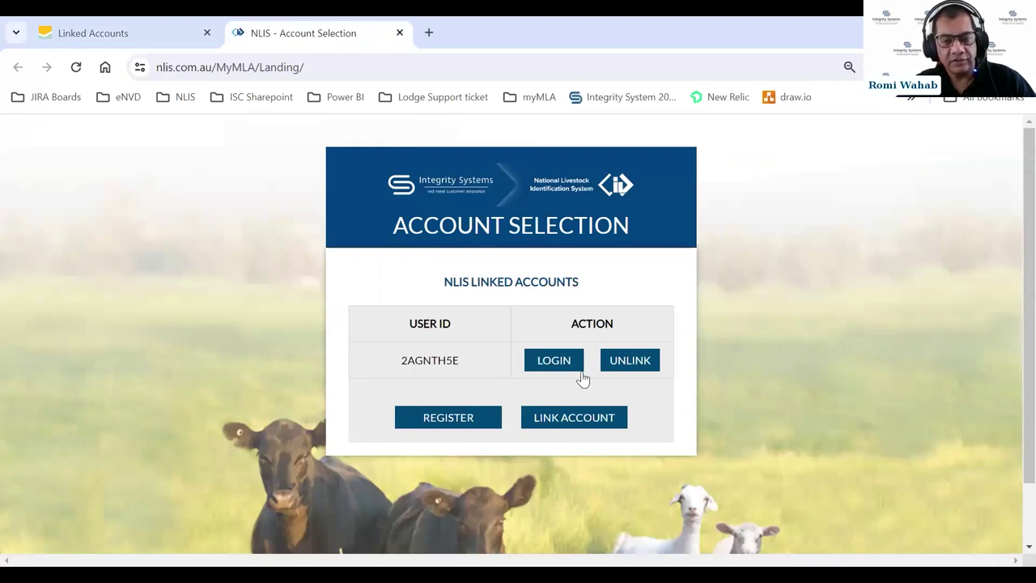
- Open the NLIS Link Account form, cancel it, and close the NLIS tab
{"action": "left_click", "coordinate": [558, 420]}
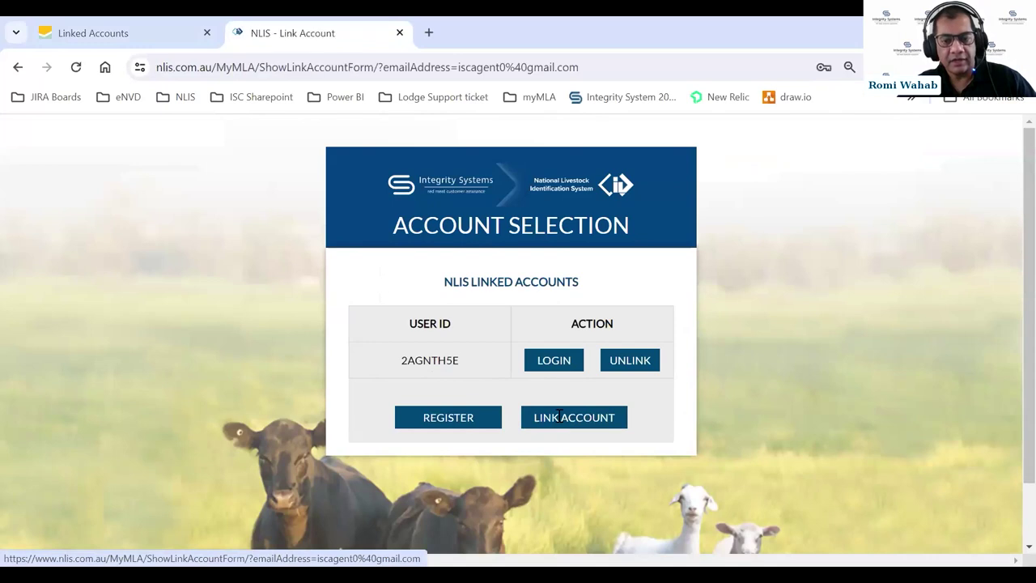
{"action": "scroll", "coordinate": [579, 339], "scroll_direction": "down", "scroll_amount": 1}
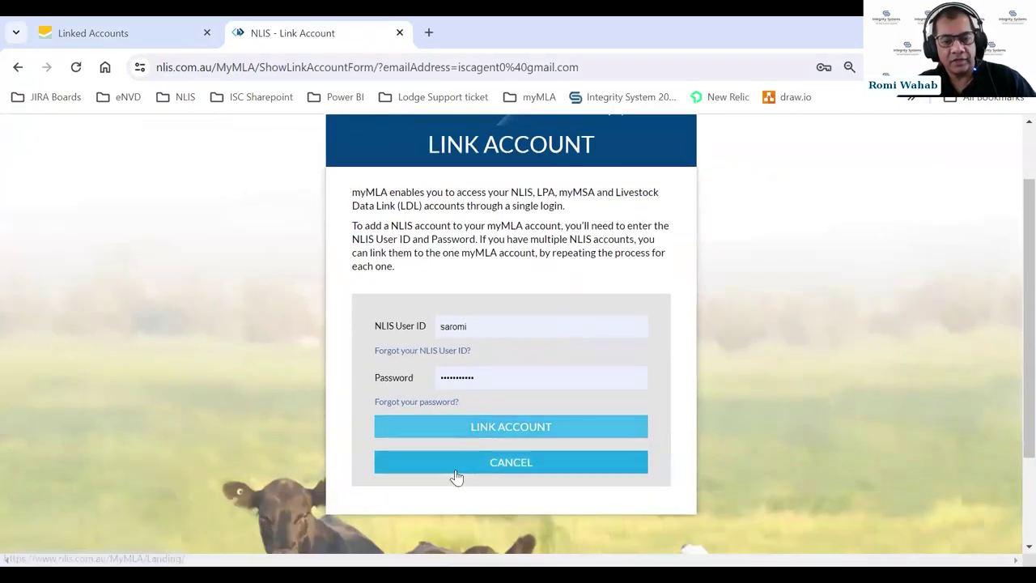
{"action": "left_click", "coordinate": [479, 467]}
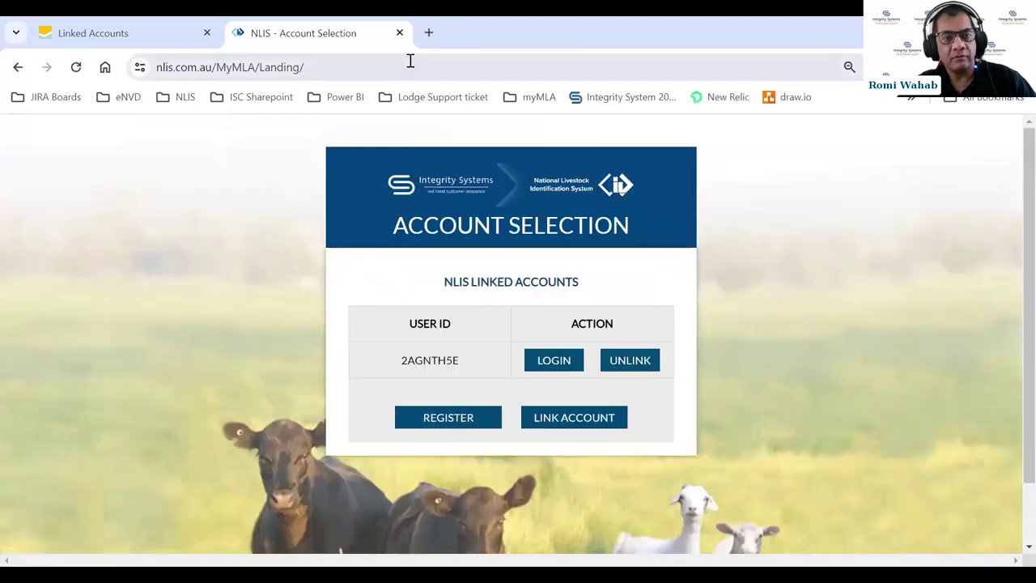
{"action": "left_click", "coordinate": [399, 33]}
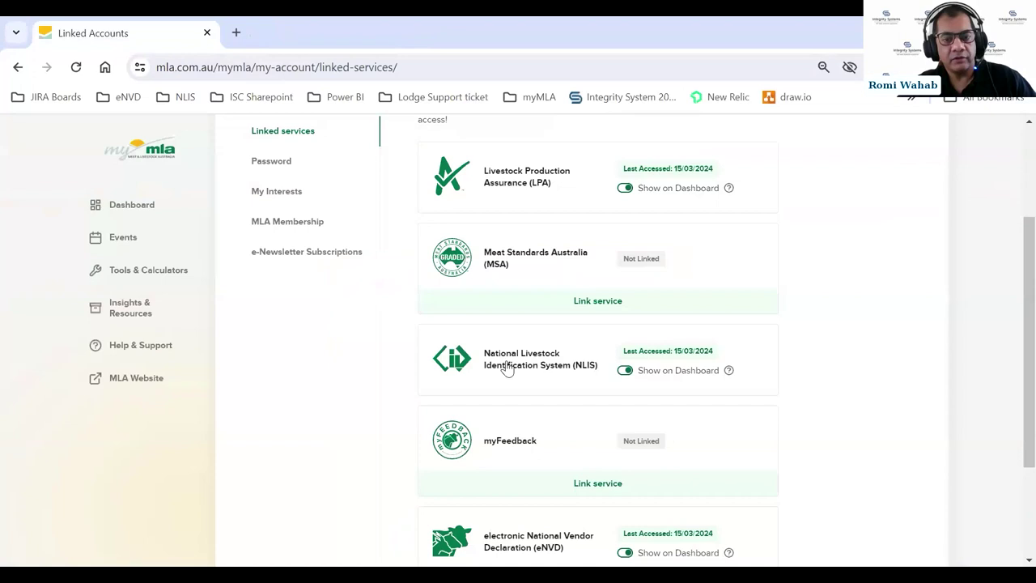
{"action": "scroll", "coordinate": [550, 340], "scroll_direction": "up", "scroll_amount": 2}
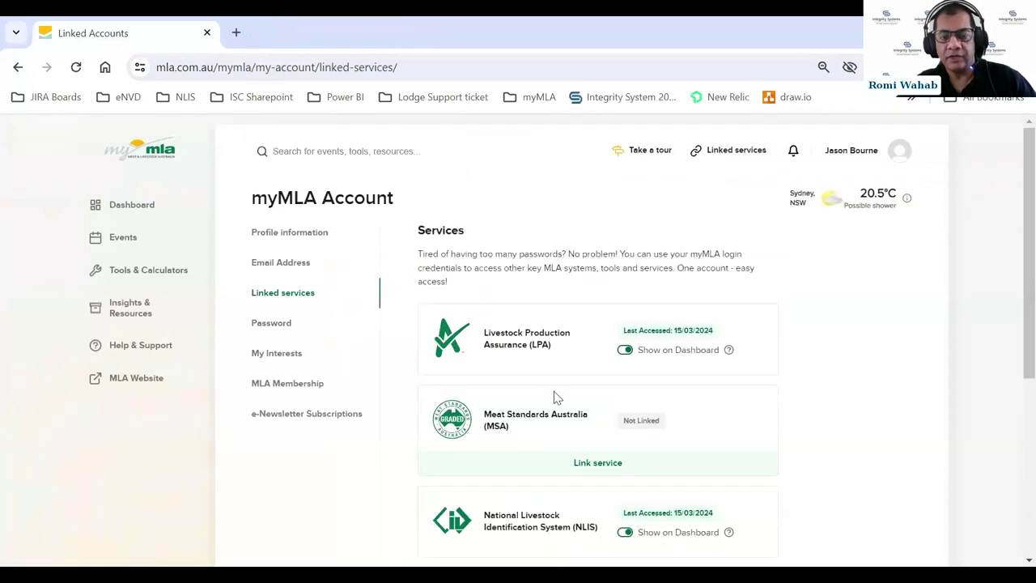
{"action": "left_click", "coordinate": [515, 340]}
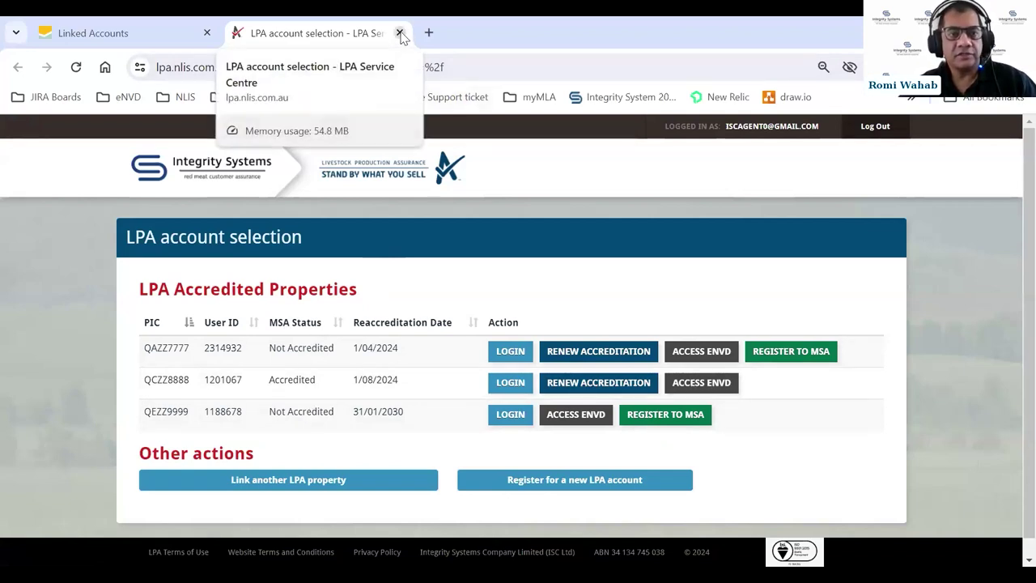
{"action": "left_click", "coordinate": [400, 34]}
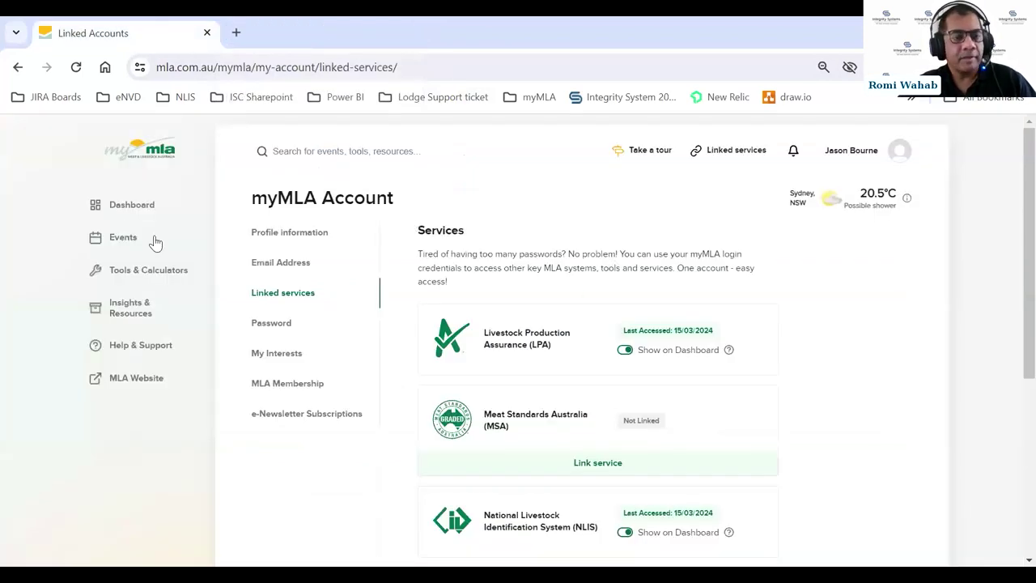
- Go back to the myMLA Dashboard and launch eNVD from Quick access
{"action": "left_click", "coordinate": [132, 206]}
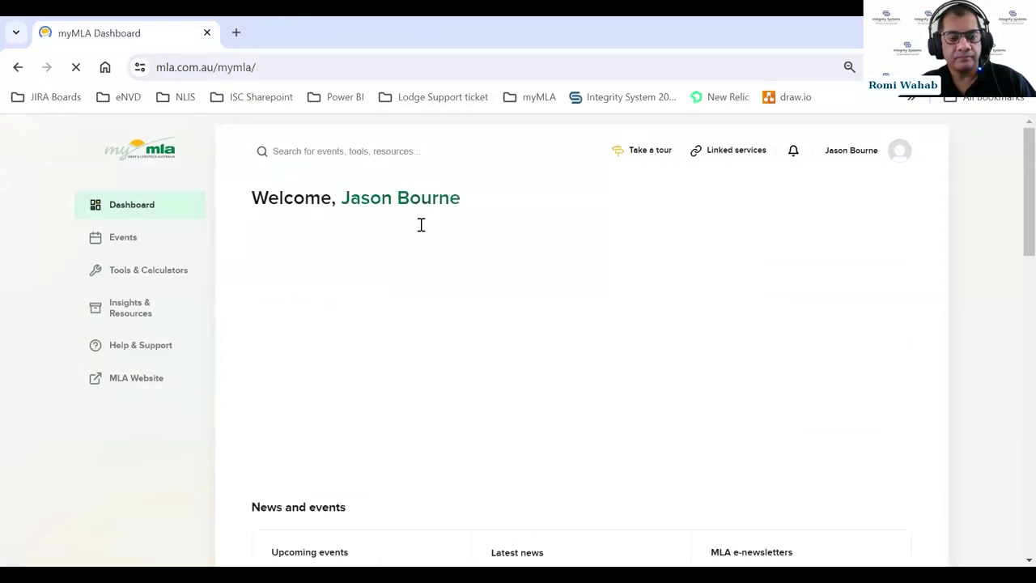
{"action": "scroll", "coordinate": [504, 263], "scroll_direction": "down", "scroll_amount": 1}
{"action": "scroll", "coordinate": [501, 270], "scroll_direction": "down", "scroll_amount": 1}
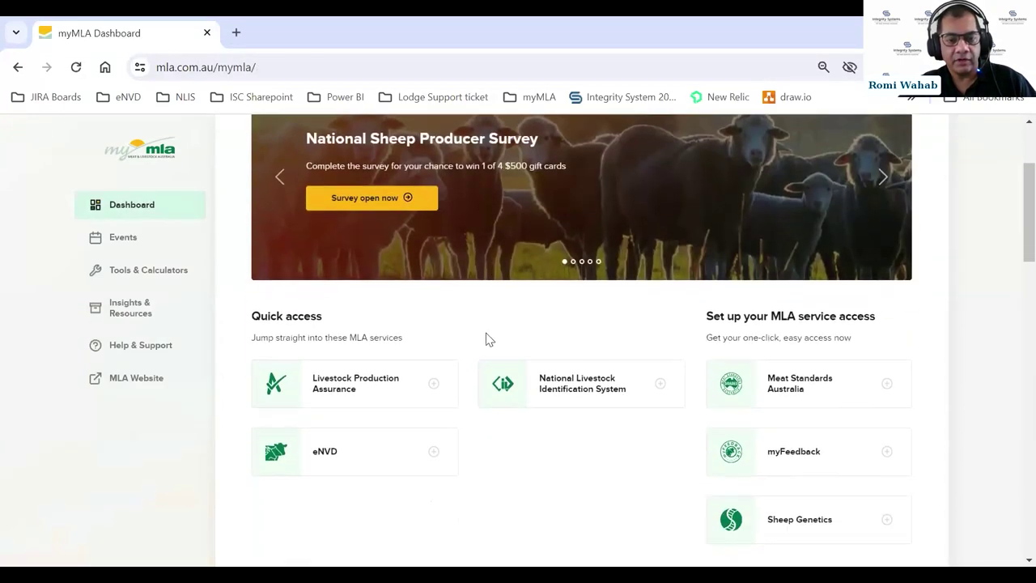
{"action": "left_click", "coordinate": [358, 451]}
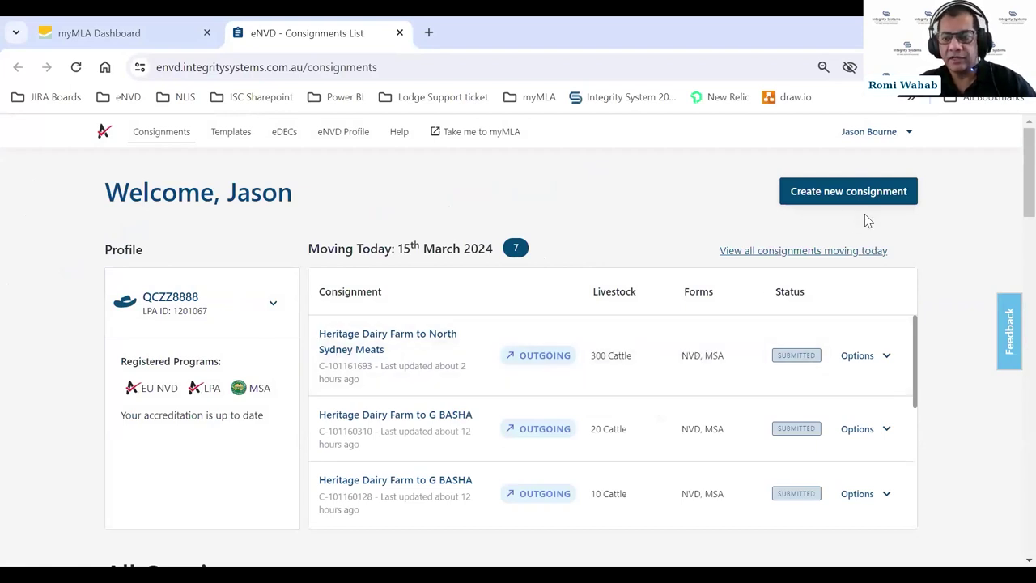
- Switch the eNVD profile to QAZZ7777, then back to QCZZ8888
{"action": "scroll", "coordinate": [1013, 194], "scroll_direction": "down", "scroll_amount": 1}
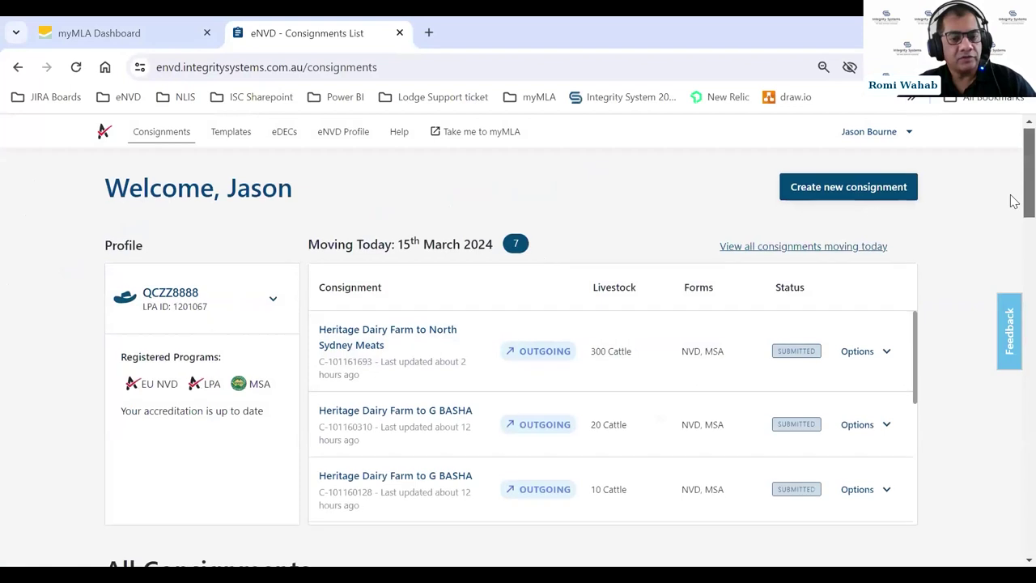
{"action": "scroll", "coordinate": [1014, 195], "scroll_direction": "up", "scroll_amount": 1}
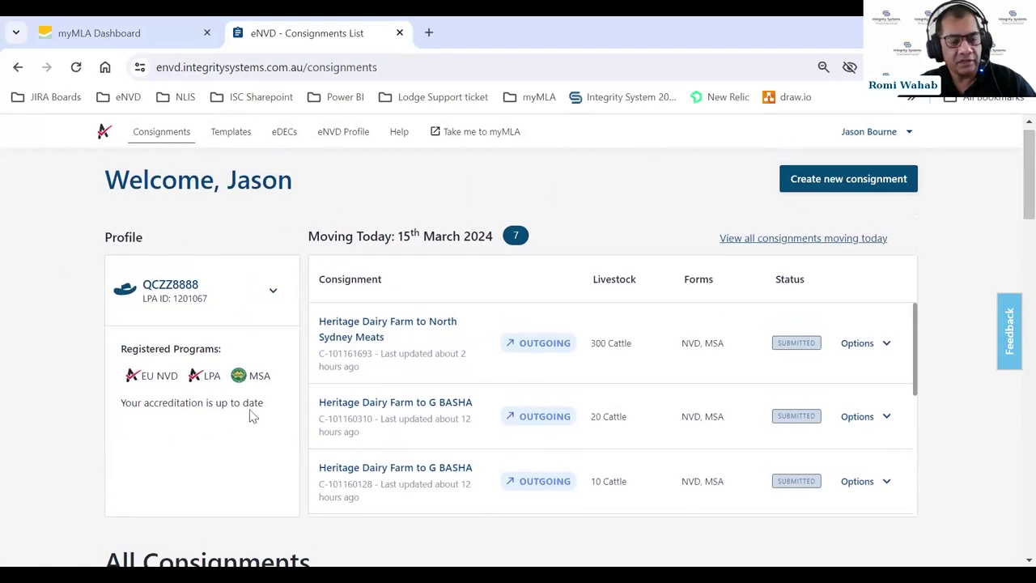
{"action": "left_click", "coordinate": [275, 294]}
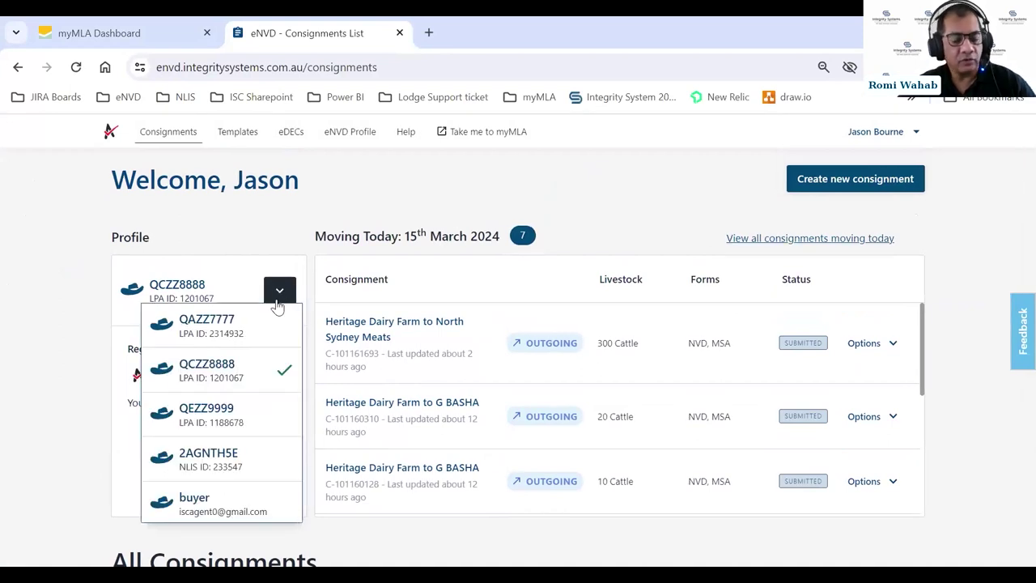
{"action": "left_click", "coordinate": [207, 330]}
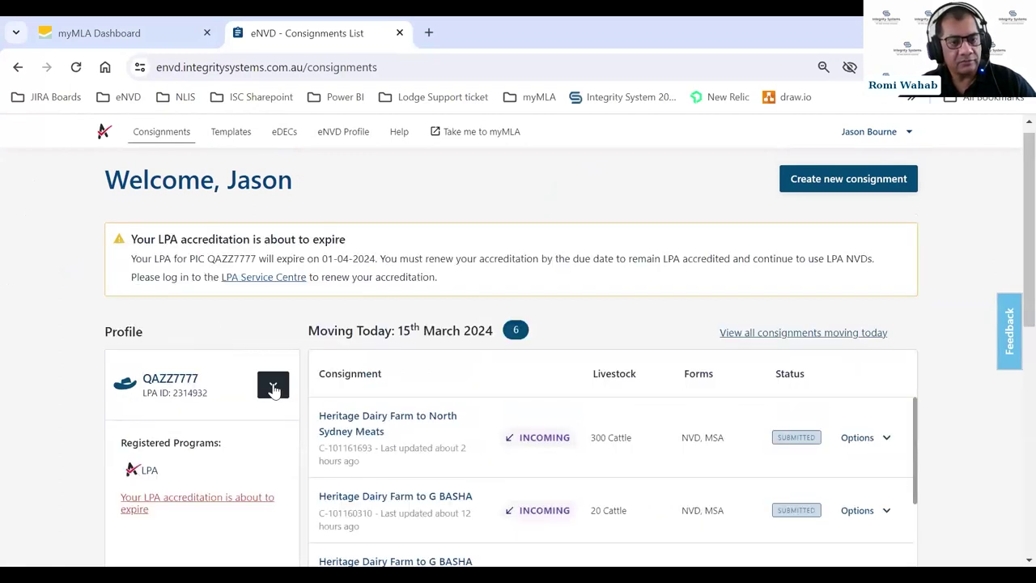
{"action": "left_click", "coordinate": [273, 389]}
{"action": "left_click", "coordinate": [275, 384]}
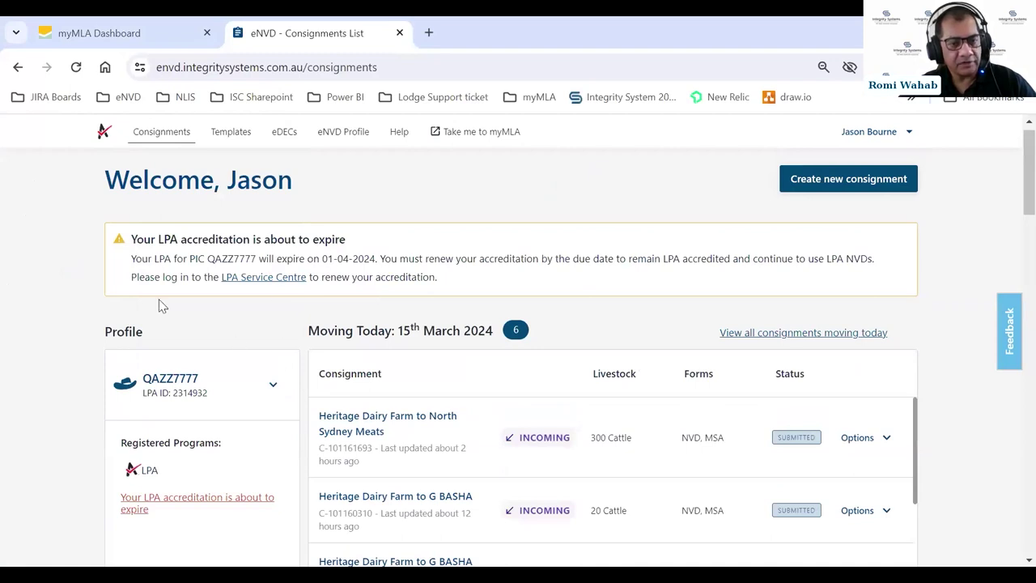
{"action": "left_click", "coordinate": [274, 387]}
{"action": "left_click", "coordinate": [234, 220]}
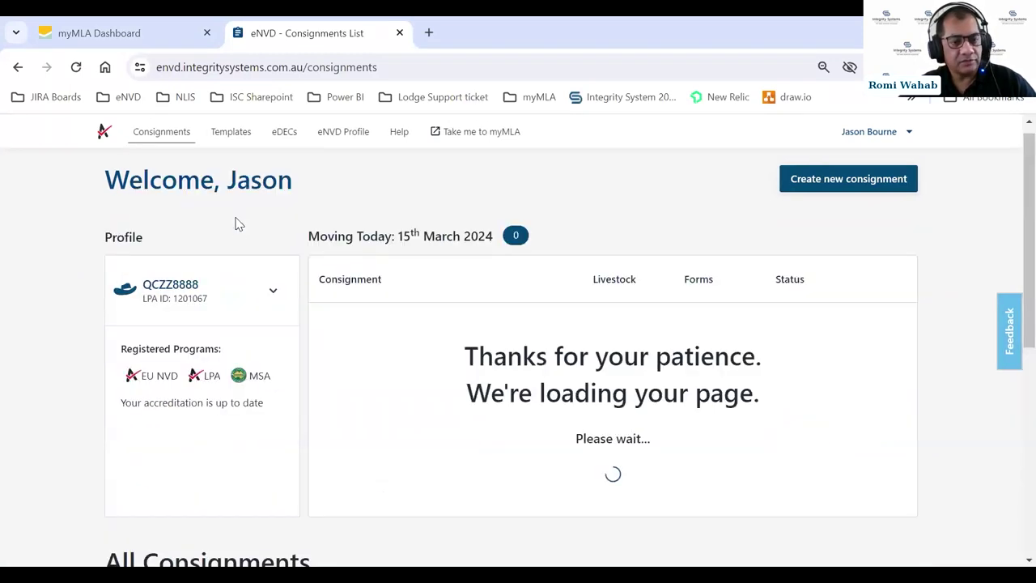
- Switch the eNVD profile to QEZZ9999, then to the 2AGNTH5E NLIS profile
{"action": "left_click", "coordinate": [273, 291]}
{"action": "left_click", "coordinate": [221, 415]}
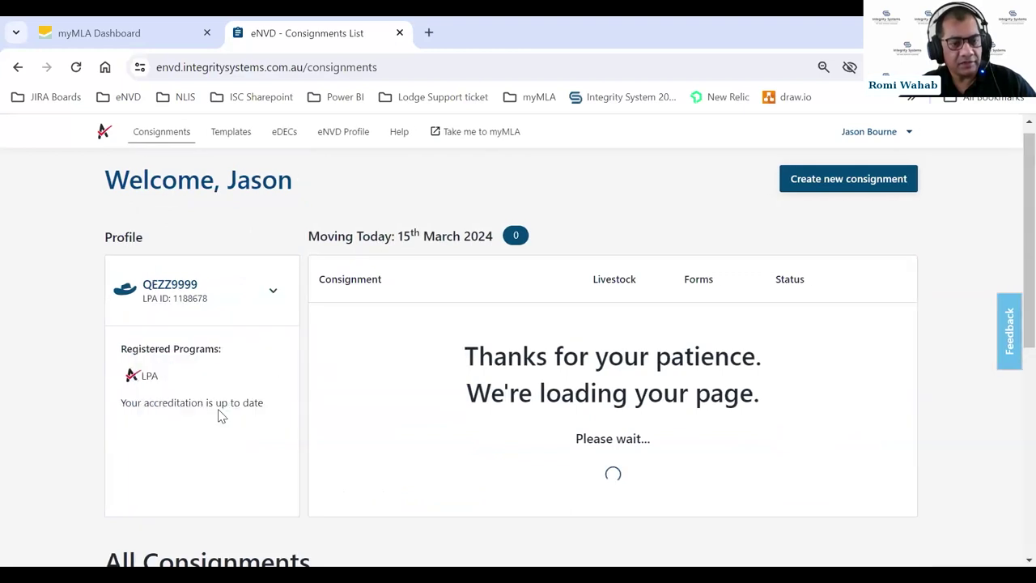
{"action": "left_click", "coordinate": [270, 300]}
{"action": "scroll", "coordinate": [206, 429], "scroll_direction": "down", "scroll_amount": 1}
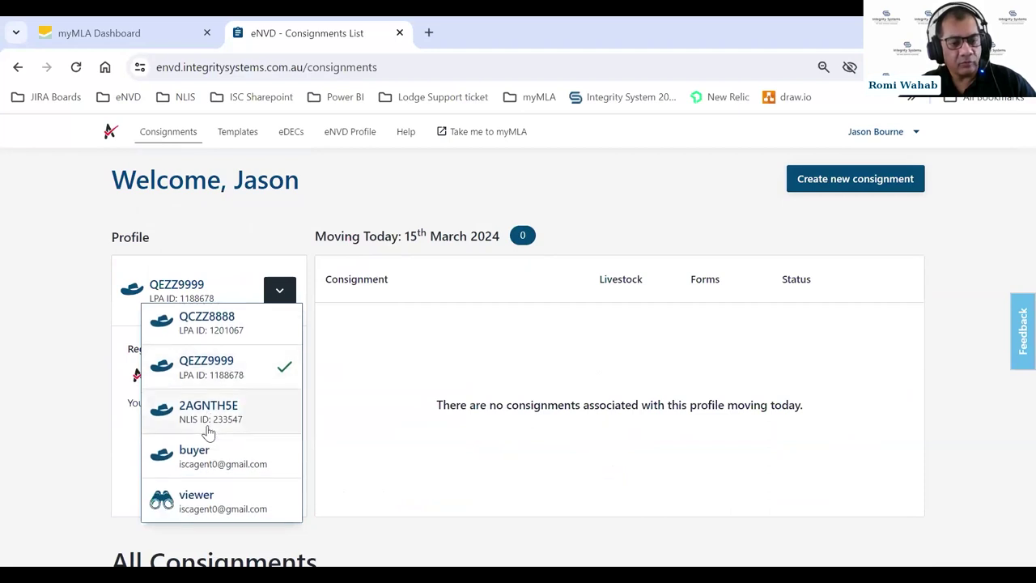
{"action": "left_click", "coordinate": [212, 418]}
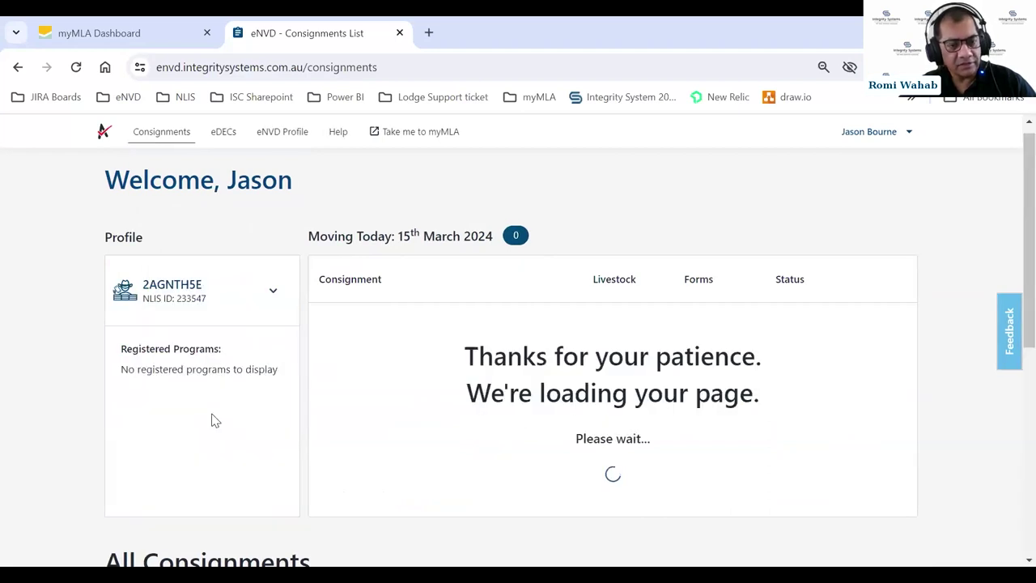
{"action": "left_click", "coordinate": [273, 297]}
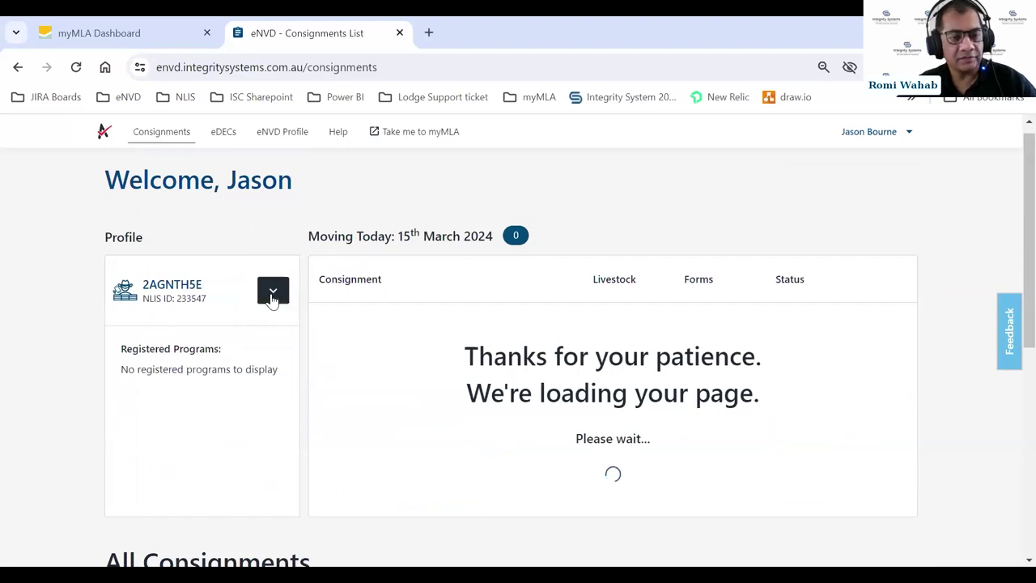
- Scroll the 2AGNTH5E page while its six consignments moving today load
{"action": "scroll", "coordinate": [240, 354], "scroll_direction": "down", "scroll_amount": 1}
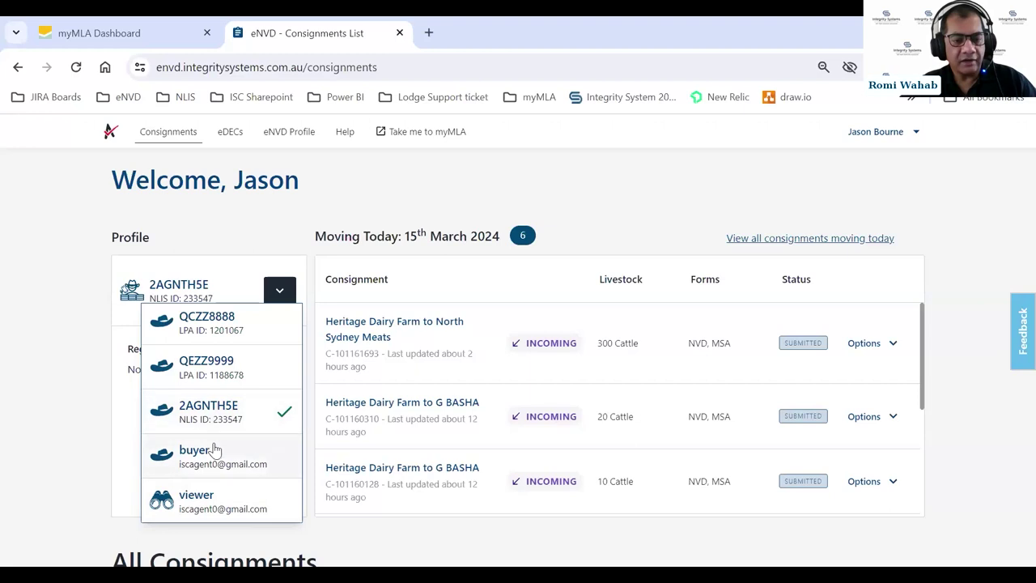
- Close the profile list and scroll through 2AGNTH5E's Moving Today and All Consignments tables
{"action": "left_click", "coordinate": [281, 293]}
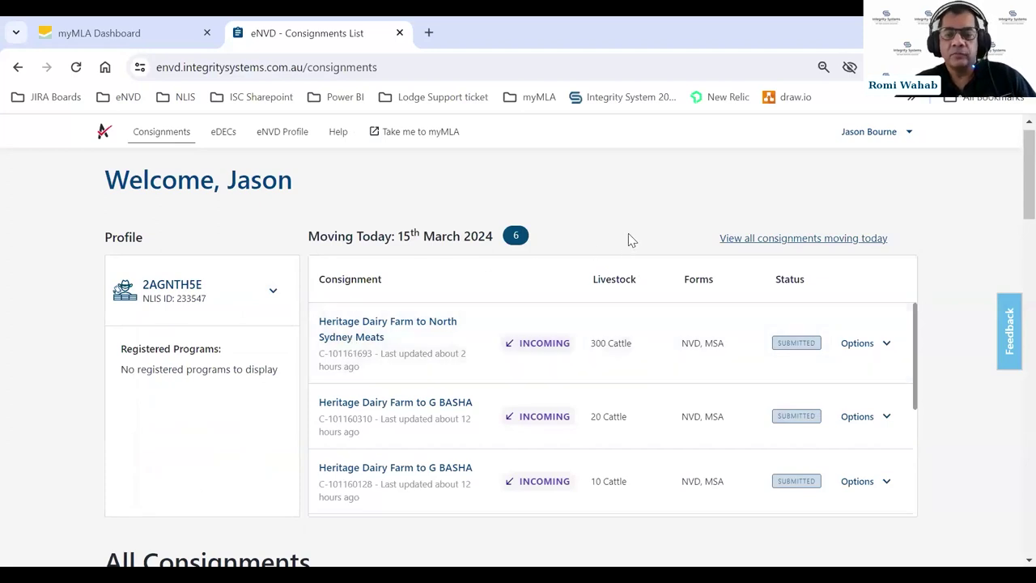
{"action": "scroll", "coordinate": [972, 215], "scroll_direction": "down", "scroll_amount": 2}
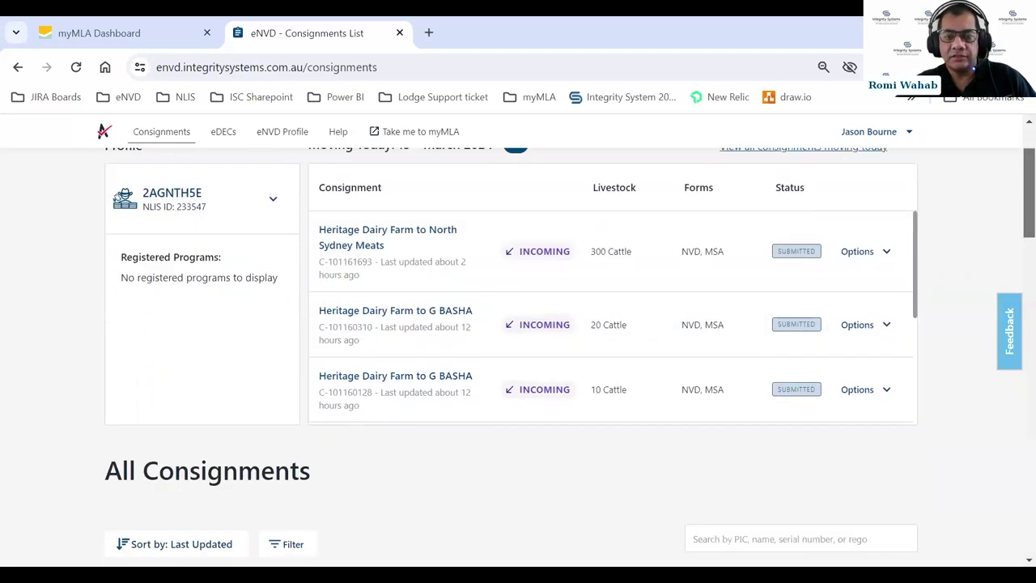
{"action": "scroll", "coordinate": [901, 230], "scroll_direction": "up", "scroll_amount": 1}
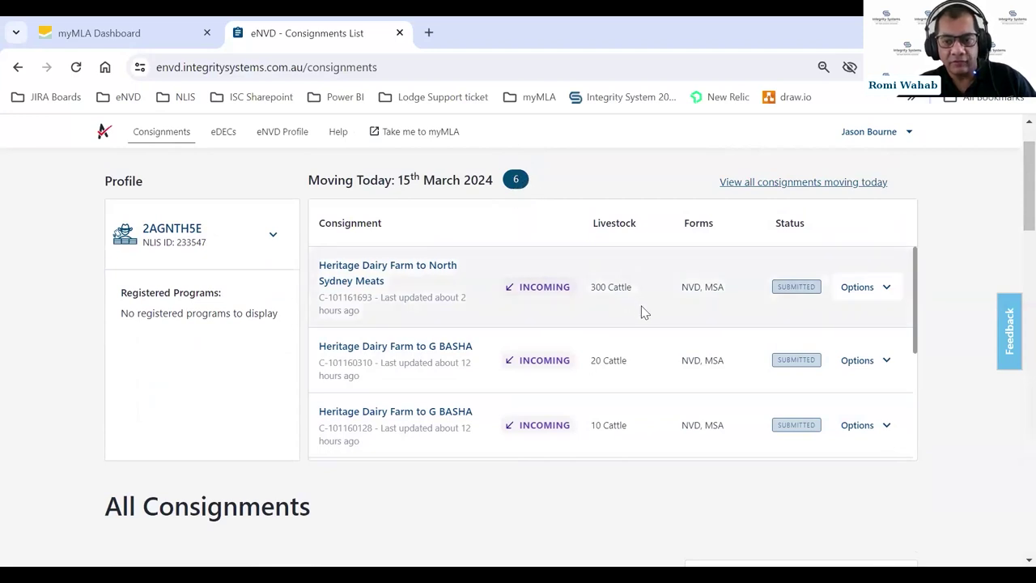
{"action": "scroll", "coordinate": [644, 314], "scroll_direction": "down", "scroll_amount": 5}
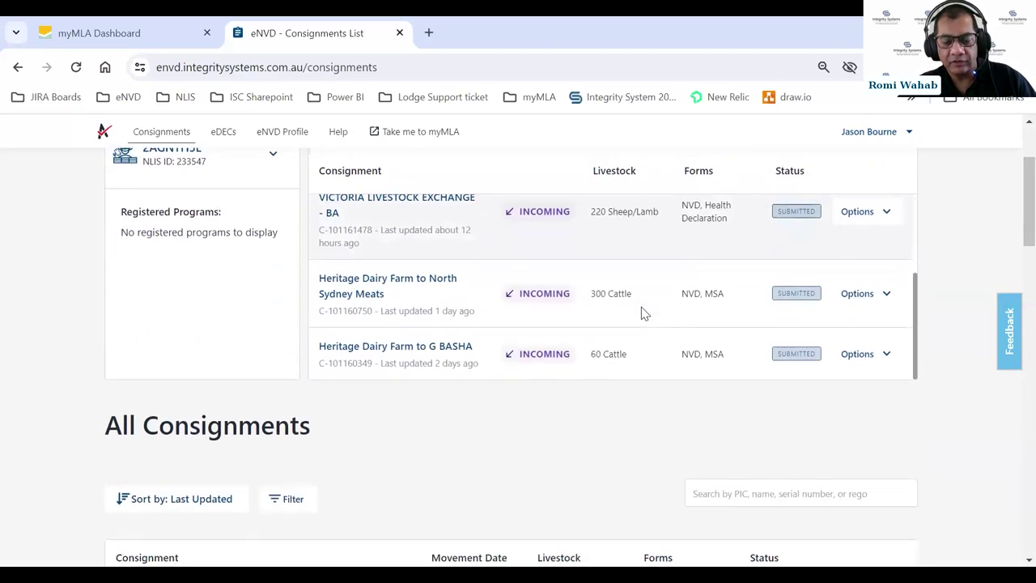
{"action": "scroll", "coordinate": [648, 314], "scroll_direction": "down", "scroll_amount": 2}
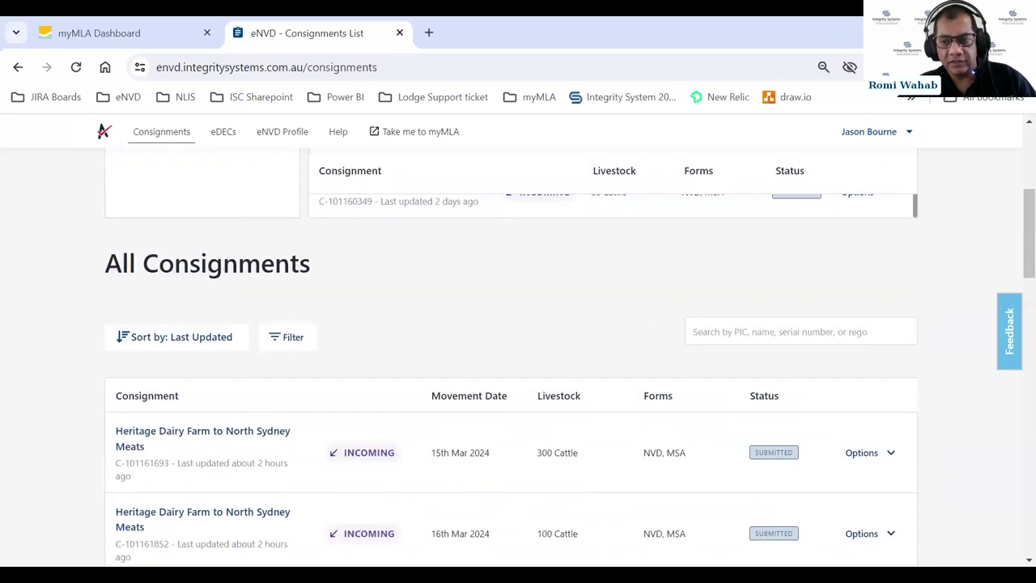
{"action": "scroll", "coordinate": [1013, 237], "scroll_direction": "up", "scroll_amount": 1}
{"action": "scroll", "coordinate": [1014, 237], "scroll_direction": "up", "scroll_amount": 4}
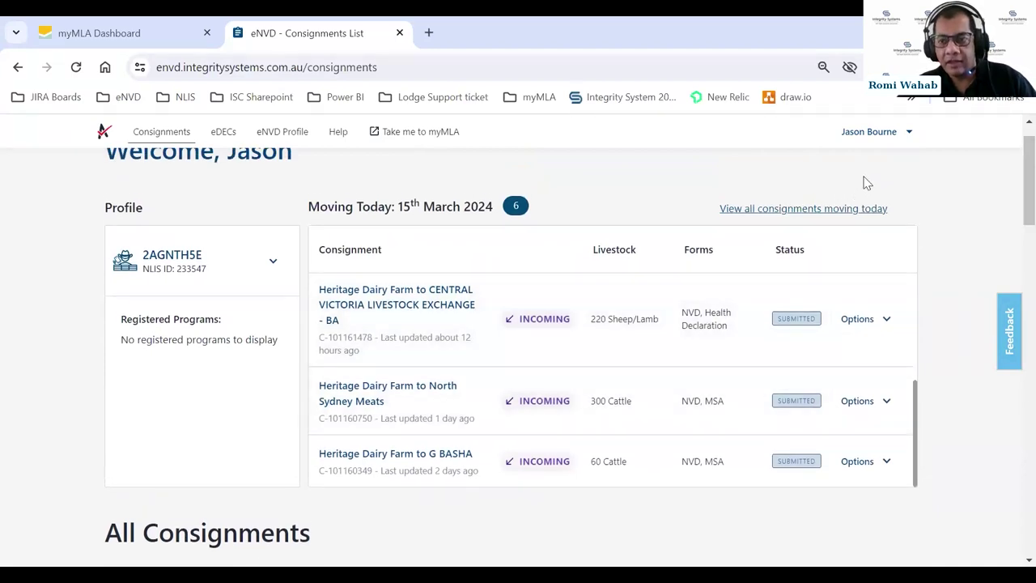
- Save QEZZ9999 as the Default Account in Edit eNVD Profile, then return to Consignments
{"action": "left_click", "coordinate": [902, 136]}
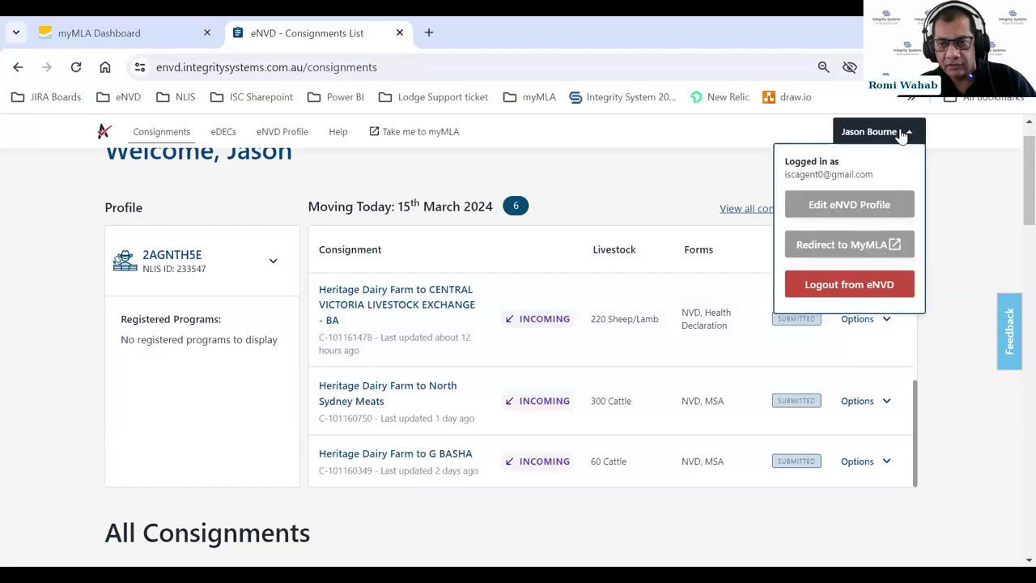
{"action": "left_click", "coordinate": [819, 208]}
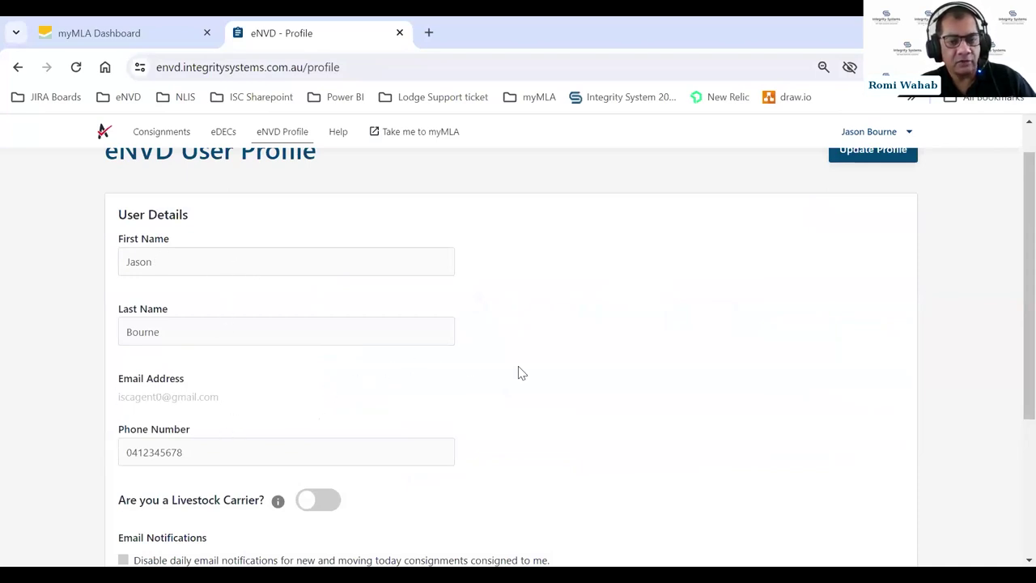
{"action": "scroll", "coordinate": [542, 364], "scroll_direction": "down", "scroll_amount": 1}
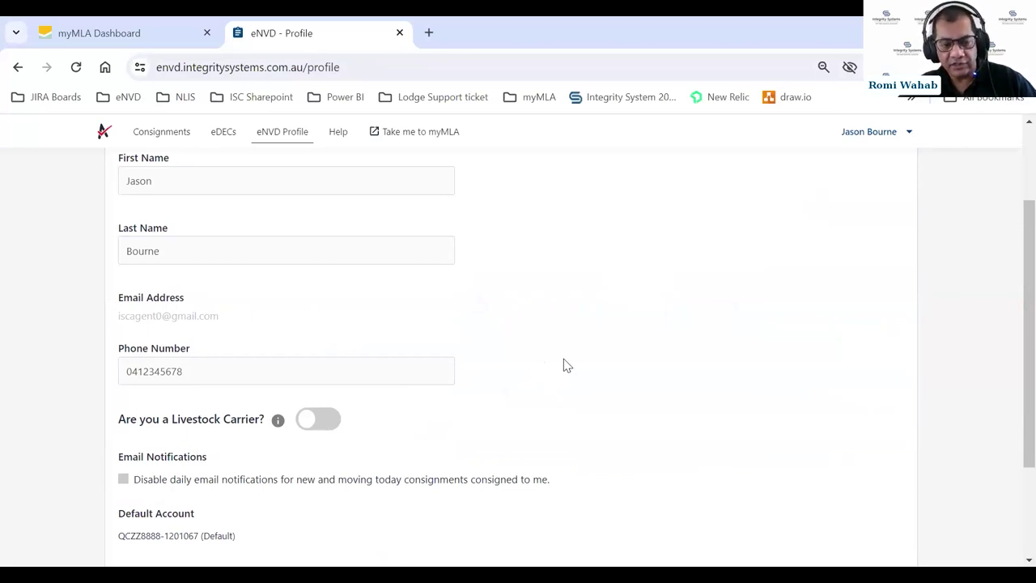
{"action": "scroll", "coordinate": [567, 366], "scroll_direction": "down", "scroll_amount": 1}
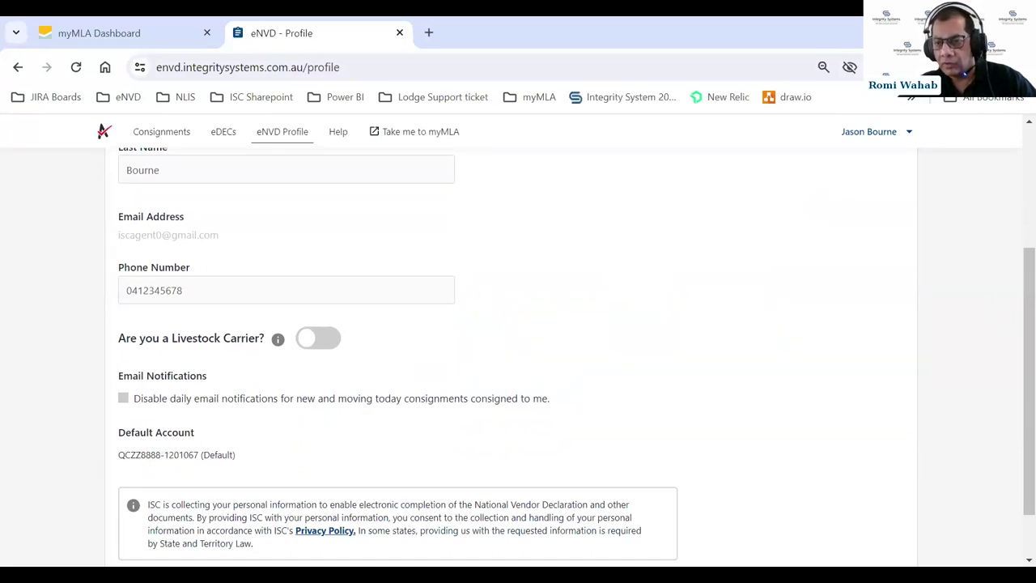
{"action": "scroll", "coordinate": [1011, 358], "scroll_direction": "up", "scroll_amount": 3}
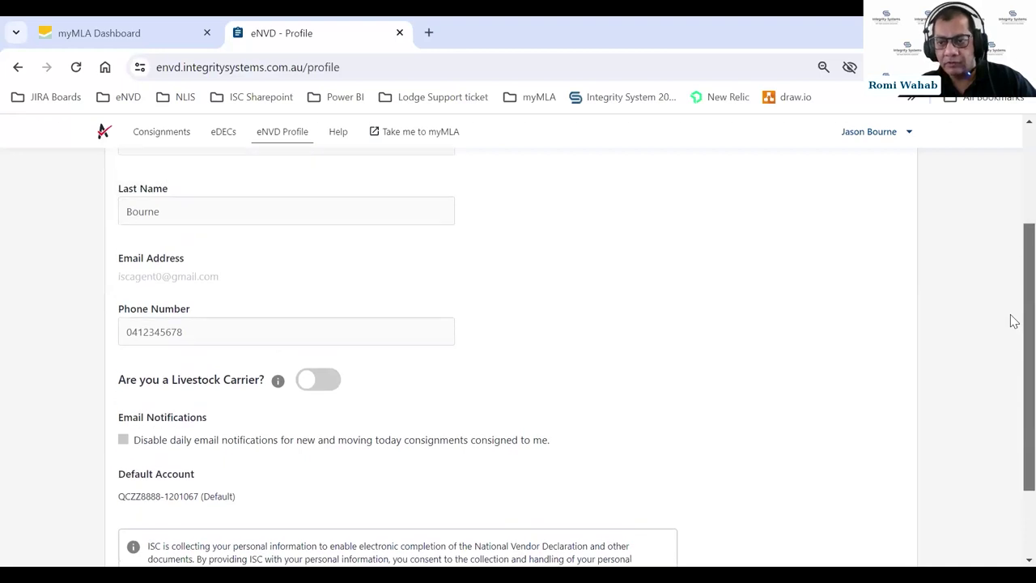
{"action": "left_click", "coordinate": [865, 182]}
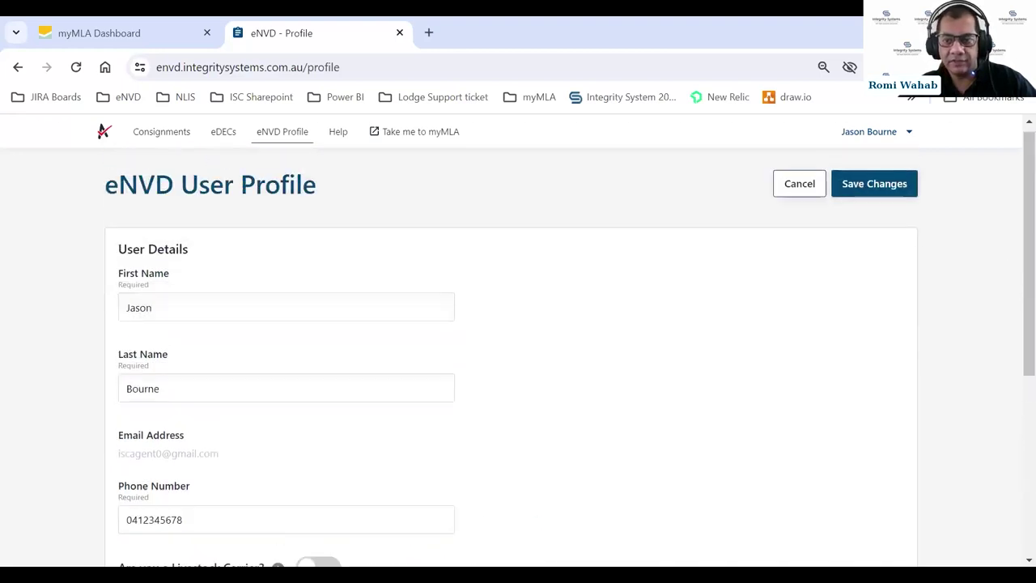
{"action": "scroll", "coordinate": [1011, 299], "scroll_direction": "down", "scroll_amount": 3}
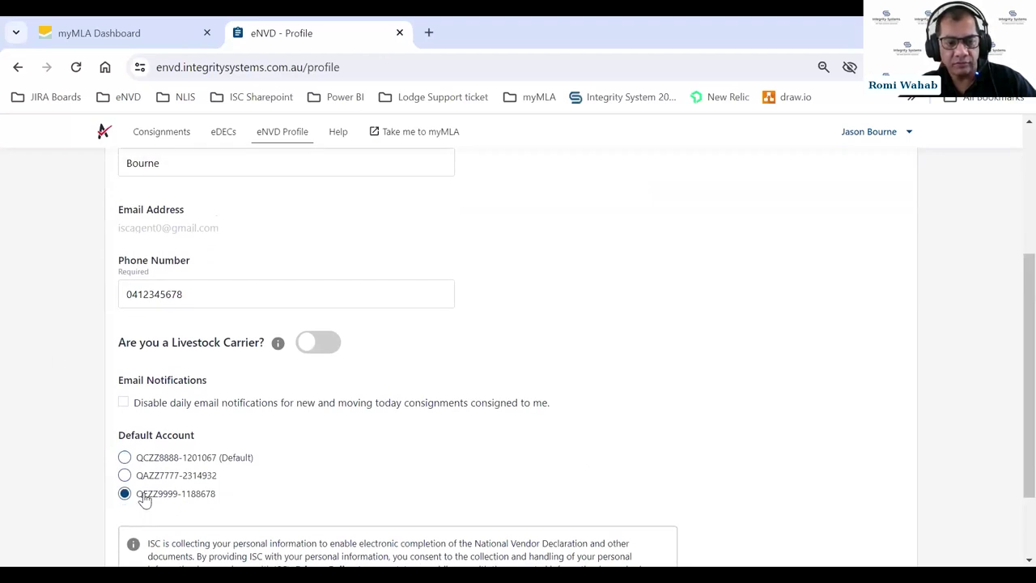
{"action": "scroll", "coordinate": [680, 254], "scroll_direction": "up", "scroll_amount": 3}
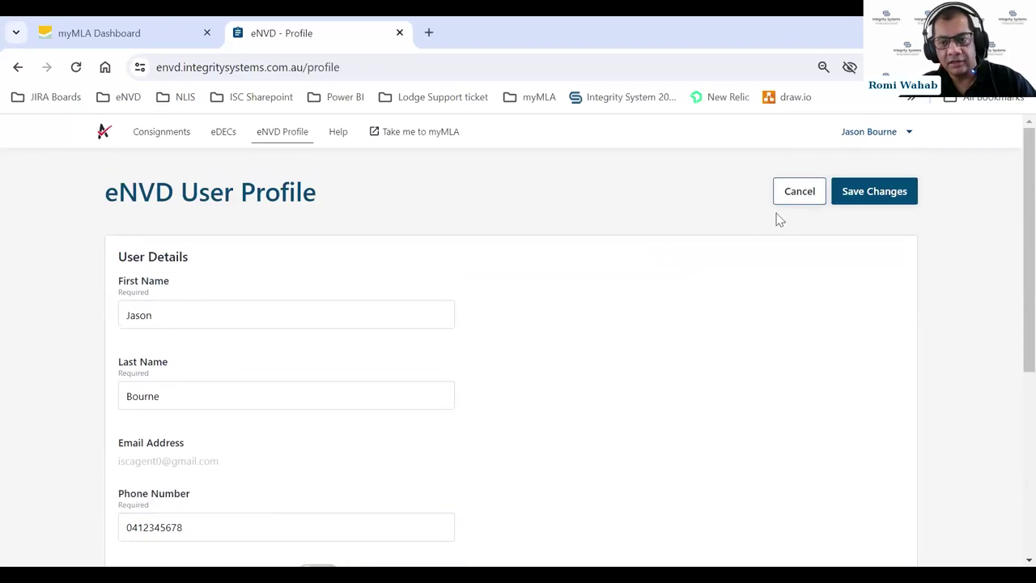
{"action": "left_click", "coordinate": [852, 197]}
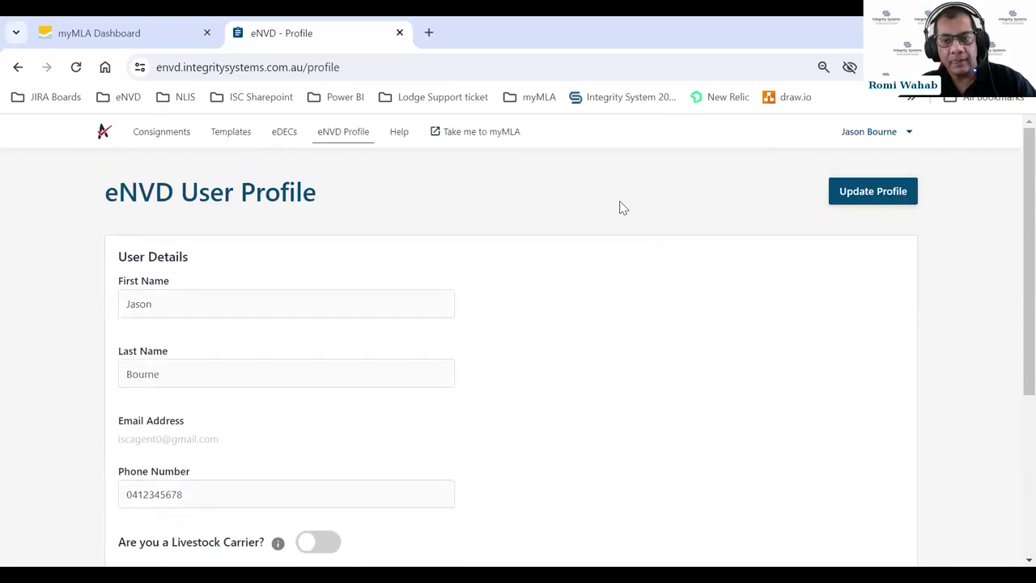
{"action": "left_click", "coordinate": [144, 133]}
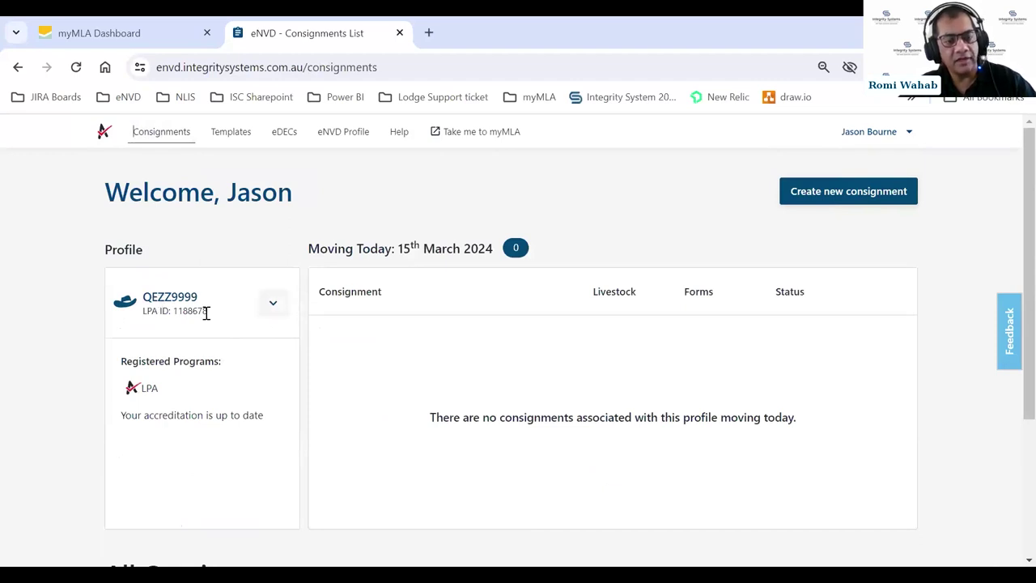
- Switch to the 2AGNTH5E profile and scroll down to its All Consignments table
{"action": "left_click", "coordinate": [272, 305]}
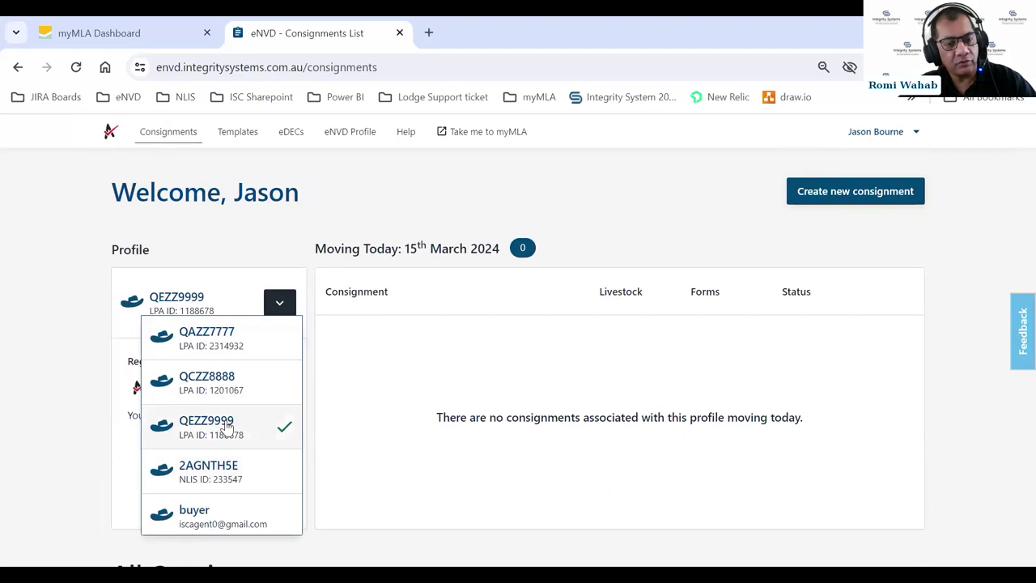
{"action": "left_click", "coordinate": [224, 469]}
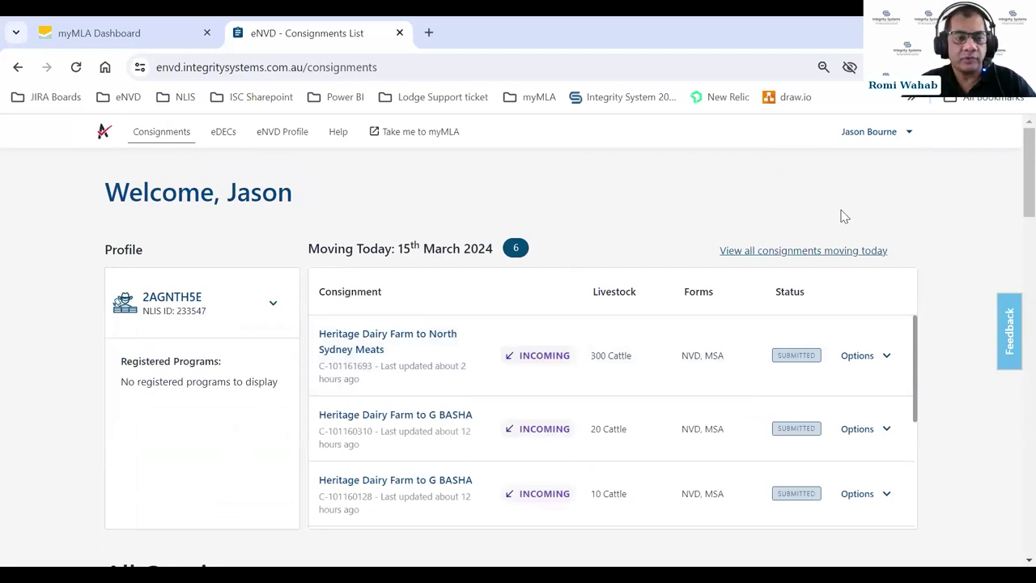
{"action": "scroll", "coordinate": [943, 234], "scroll_direction": "down", "scroll_amount": 1}
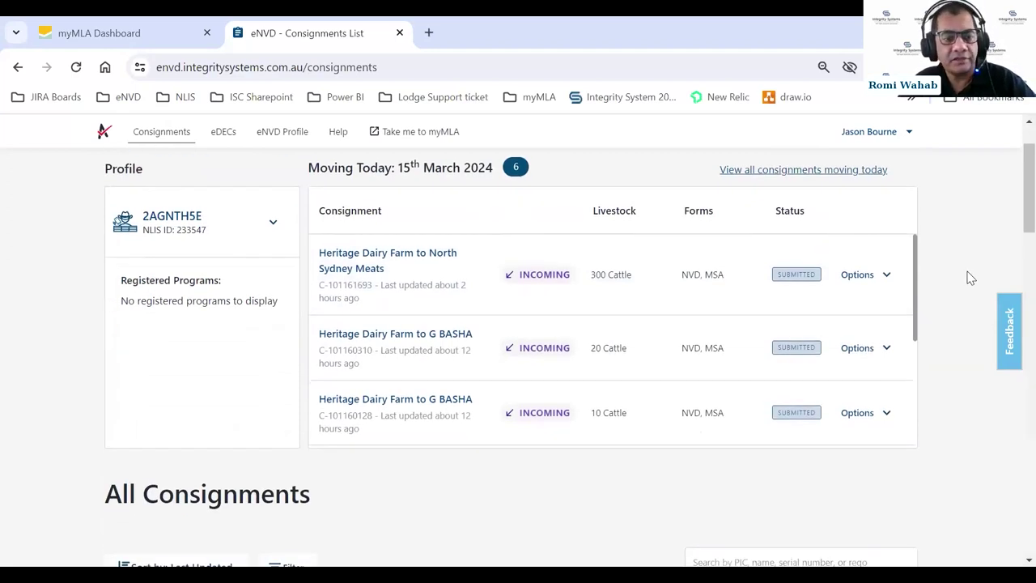
{"action": "scroll", "coordinate": [971, 278], "scroll_direction": "down", "scroll_amount": 2}
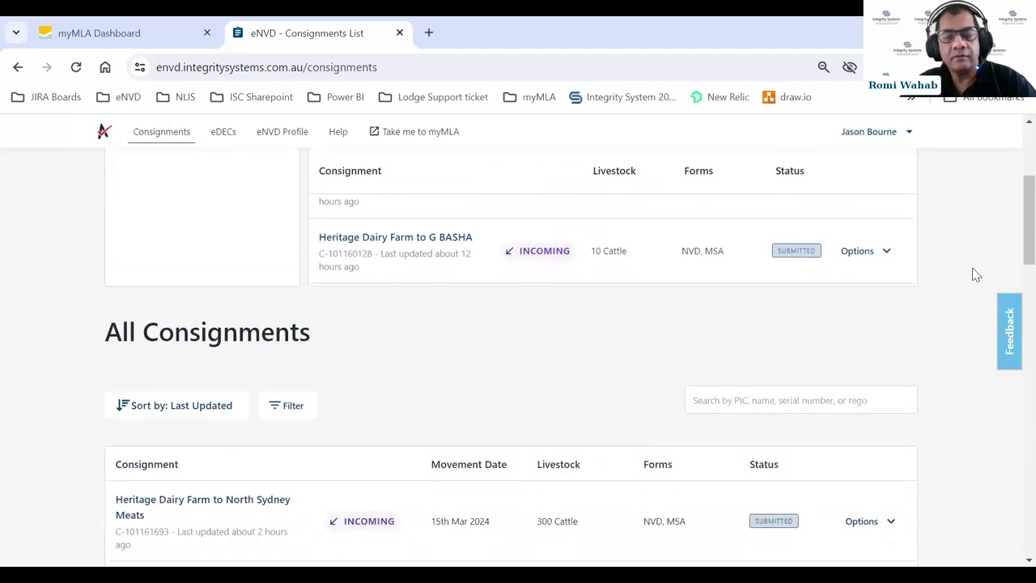
{"action": "scroll", "coordinate": [975, 275], "scroll_direction": "down", "scroll_amount": 1}
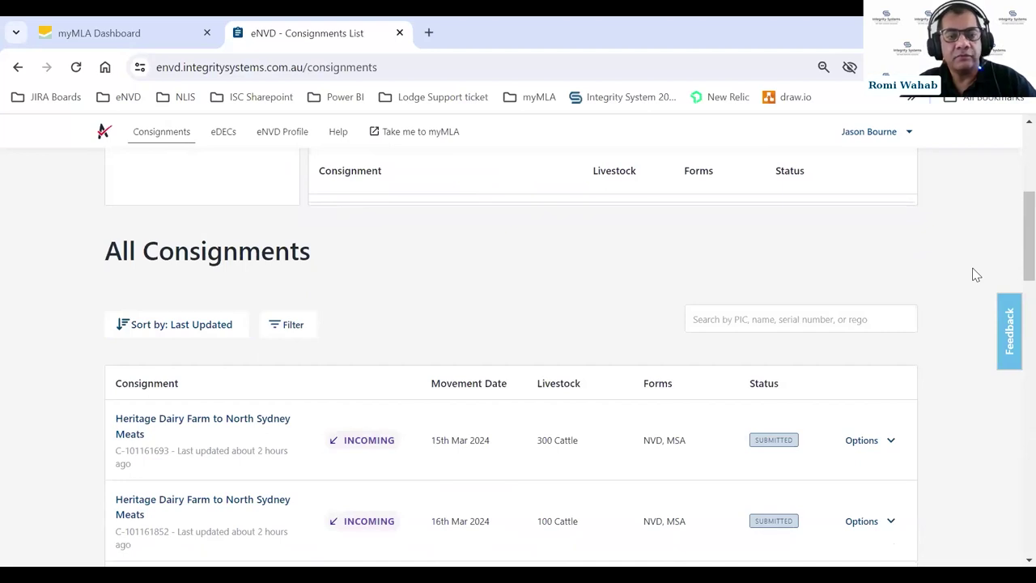
{"action": "scroll", "coordinate": [677, 306], "scroll_direction": "down", "scroll_amount": 2}
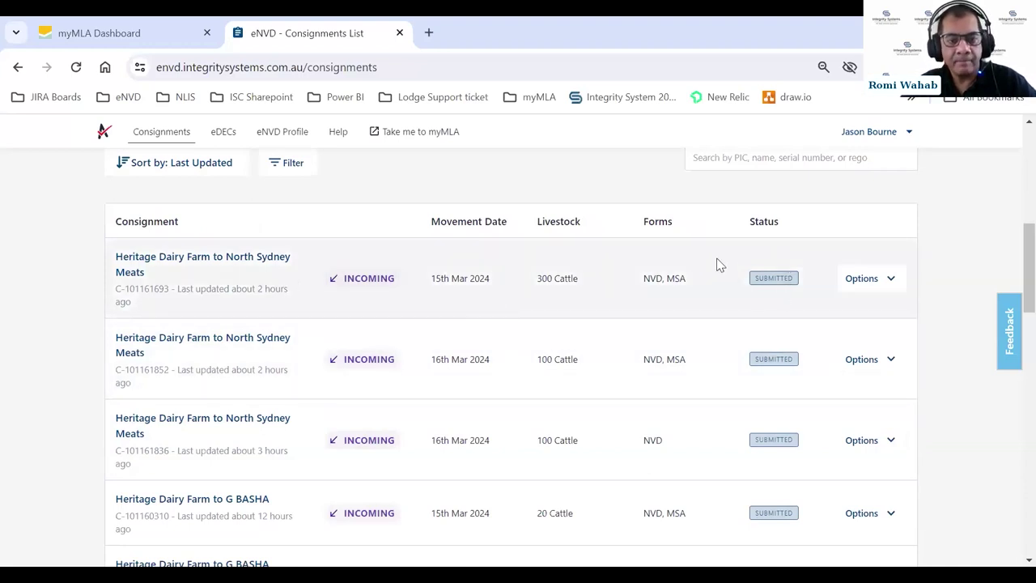
- Search All Consignments for QBZZ2222
{"action": "scroll", "coordinate": [717, 264], "scroll_direction": "up", "scroll_amount": 2}
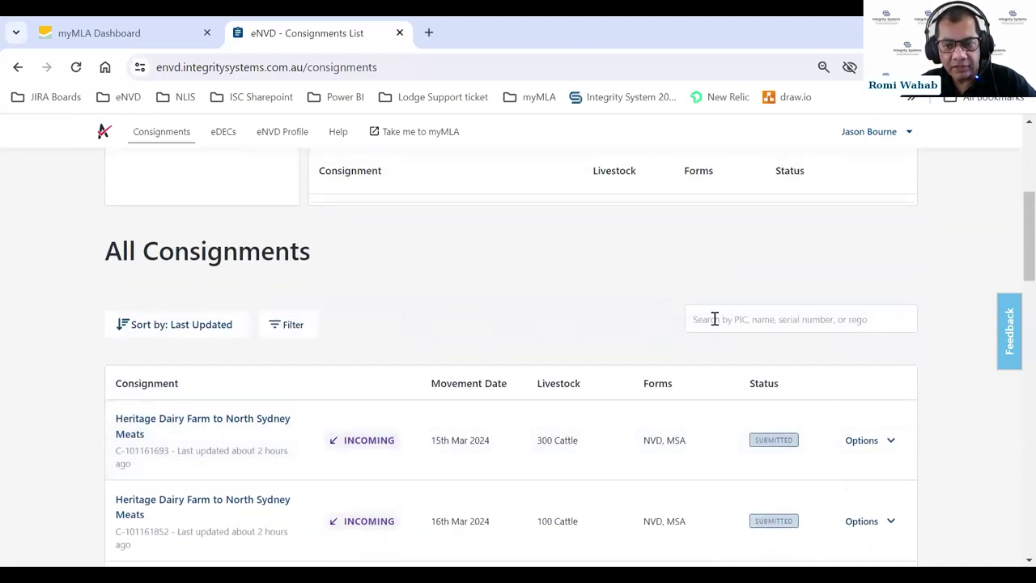
{"action": "left_click", "coordinate": [715, 319]}
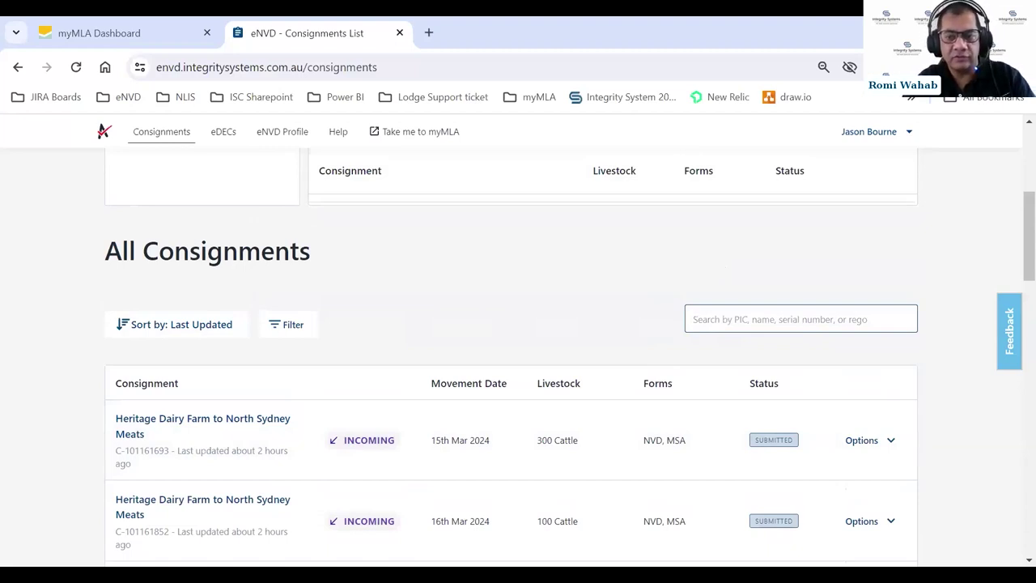
{"action": "type", "text": "Q"}
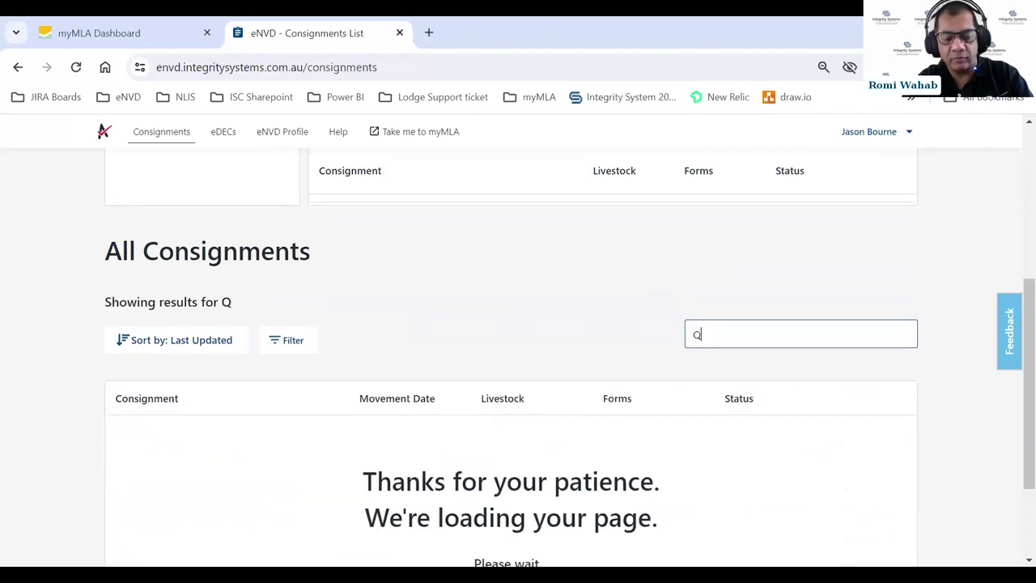
{"action": "type", "text": "BZZ2222"}
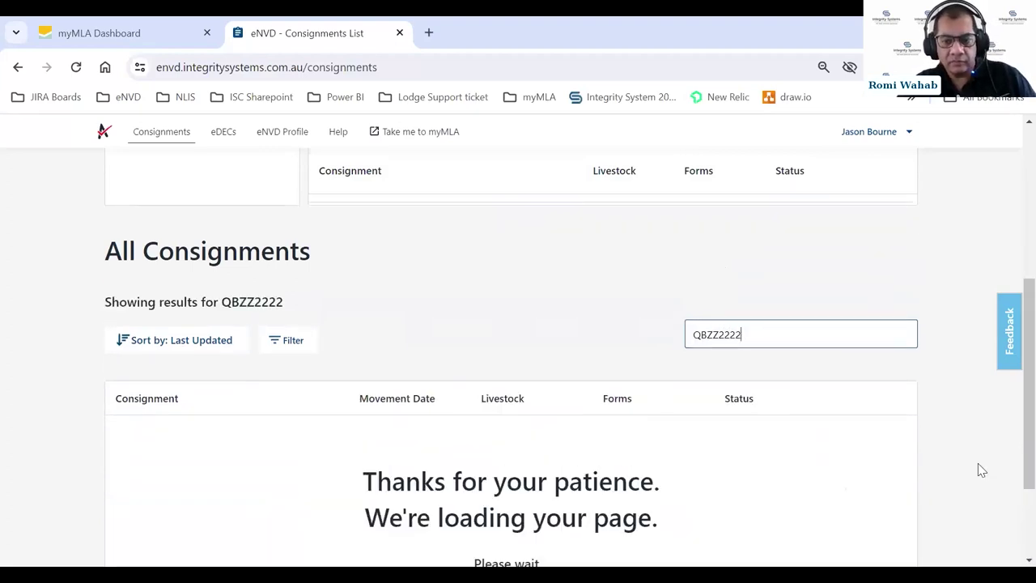
{"action": "scroll", "coordinate": [581, 393], "scroll_direction": "down", "scroll_amount": 2}
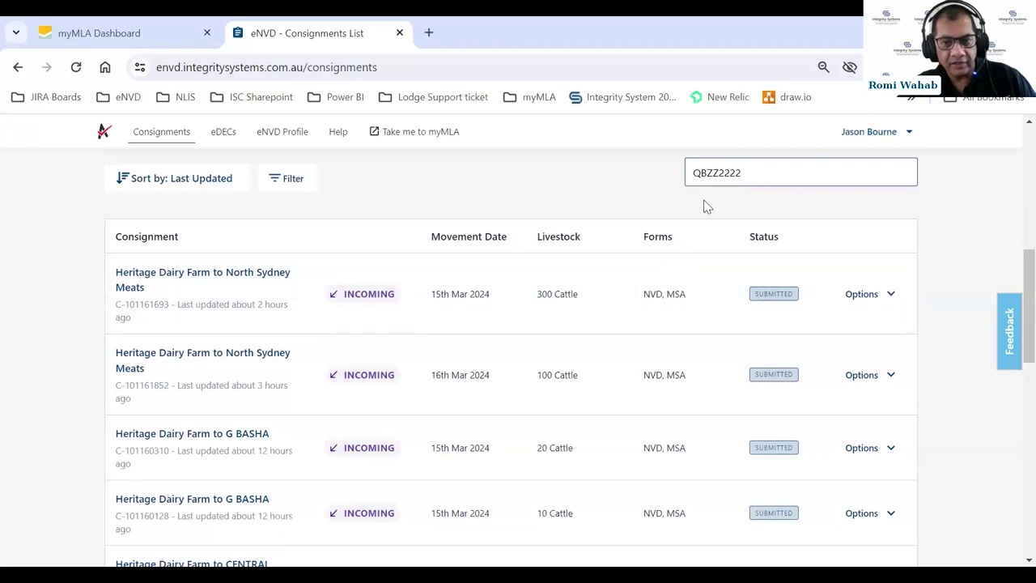
- Replace the search term with the surname 'Smith'
{"action": "left_click_drag", "start_coordinate": [753, 173], "coordinate": [693, 173]}
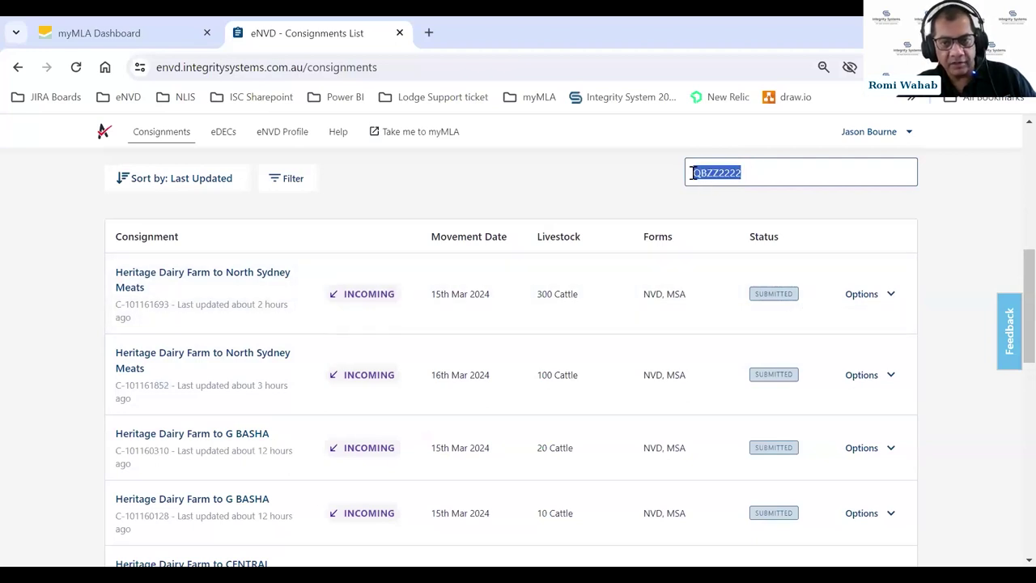
{"action": "key", "text": "BackSpace"}
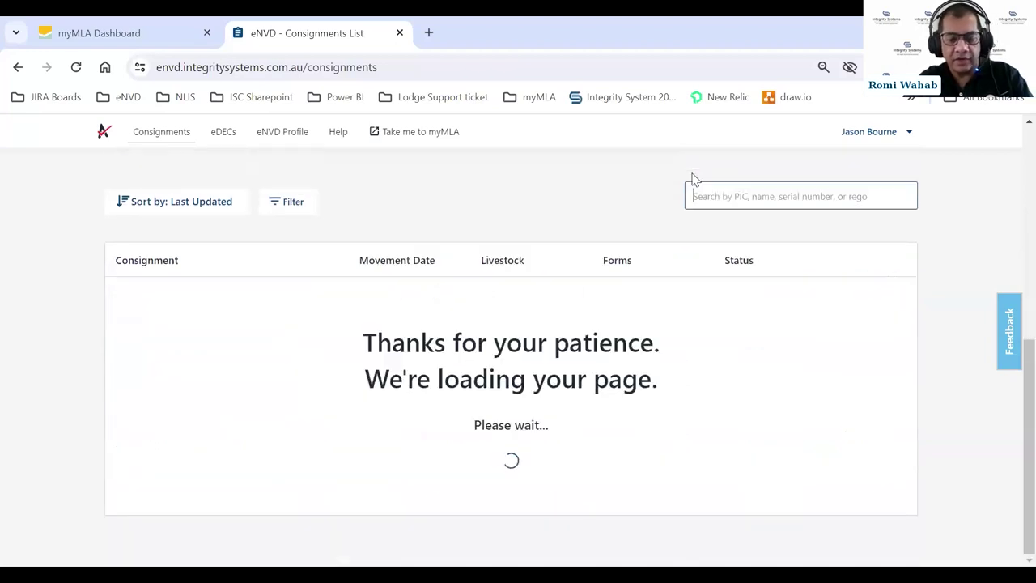
{"action": "type", "text": "Smith"}
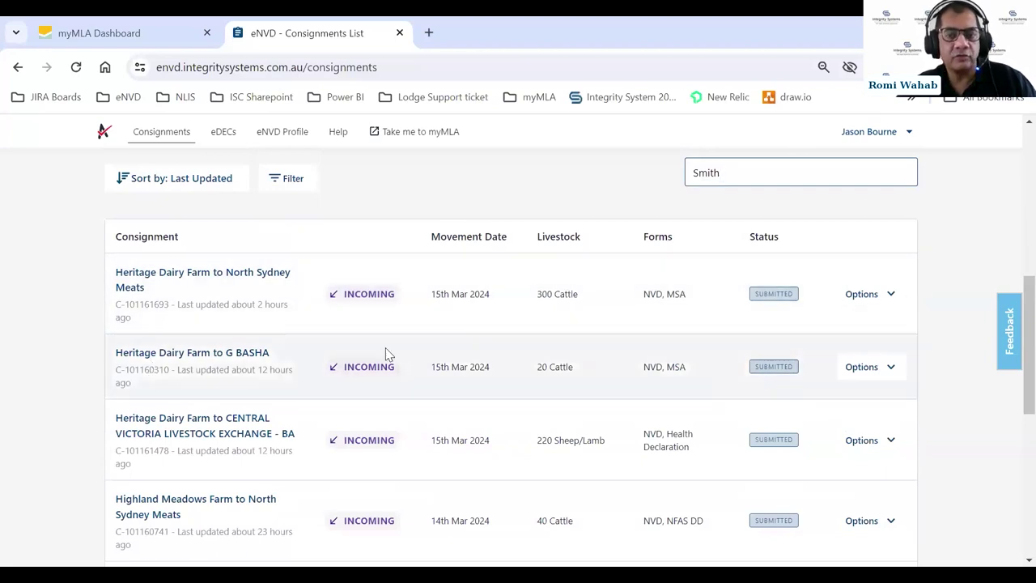
{"action": "scroll", "coordinate": [693, 343], "scroll_direction": "up", "scroll_amount": 2}
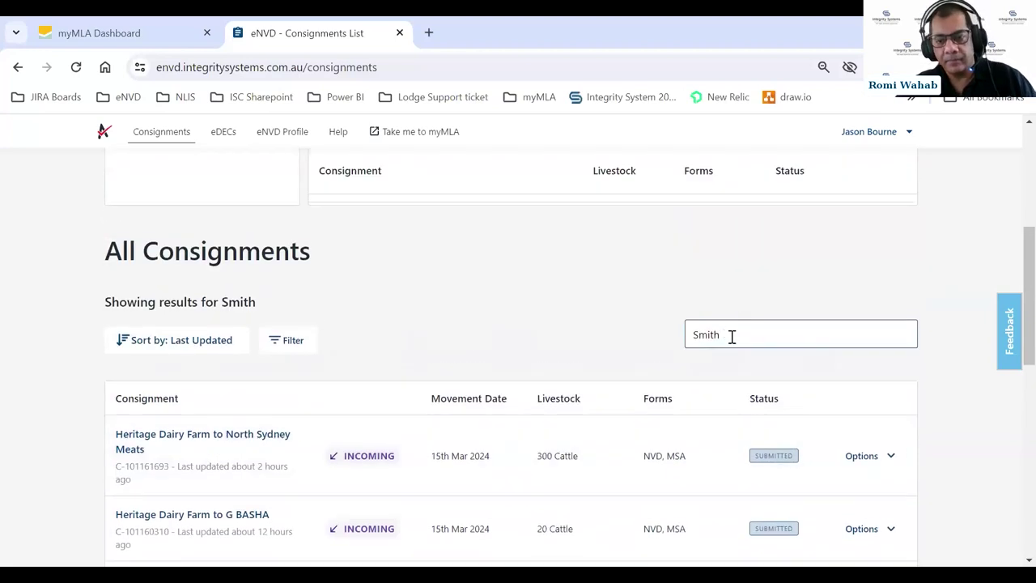
- Search for ABC123, review the matches, then clear the search box
{"action": "left_click_drag", "start_coordinate": [731, 336], "coordinate": [634, 324]}
{"action": "key", "text": "BackSpace"}
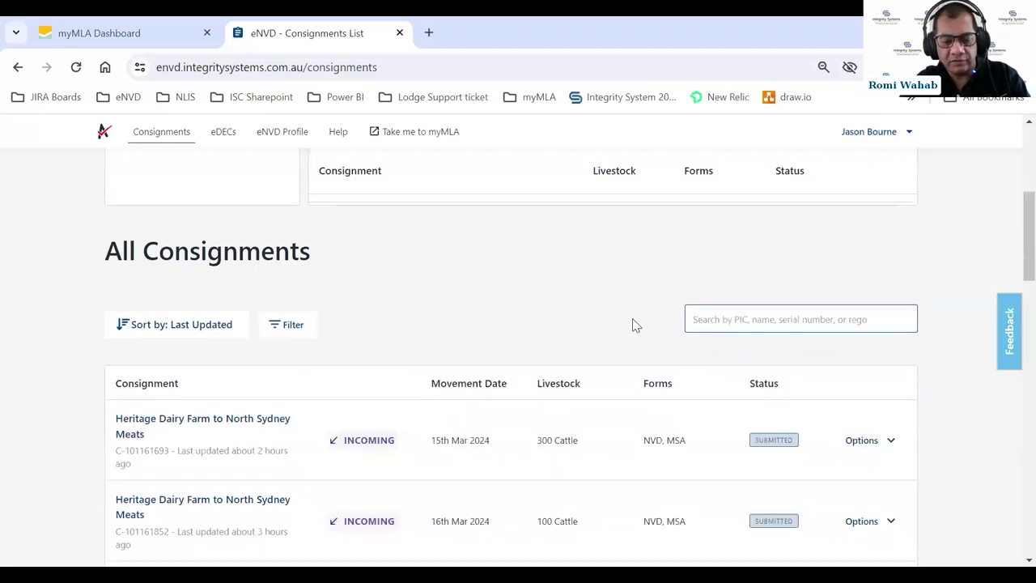
{"action": "type", "text": "A"}
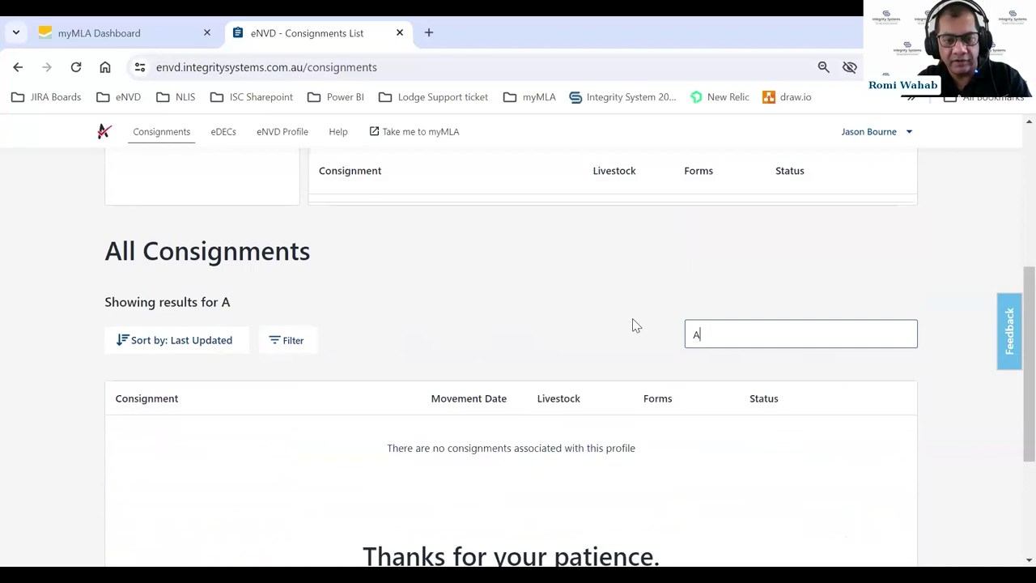
{"action": "type", "text": "BC123"}
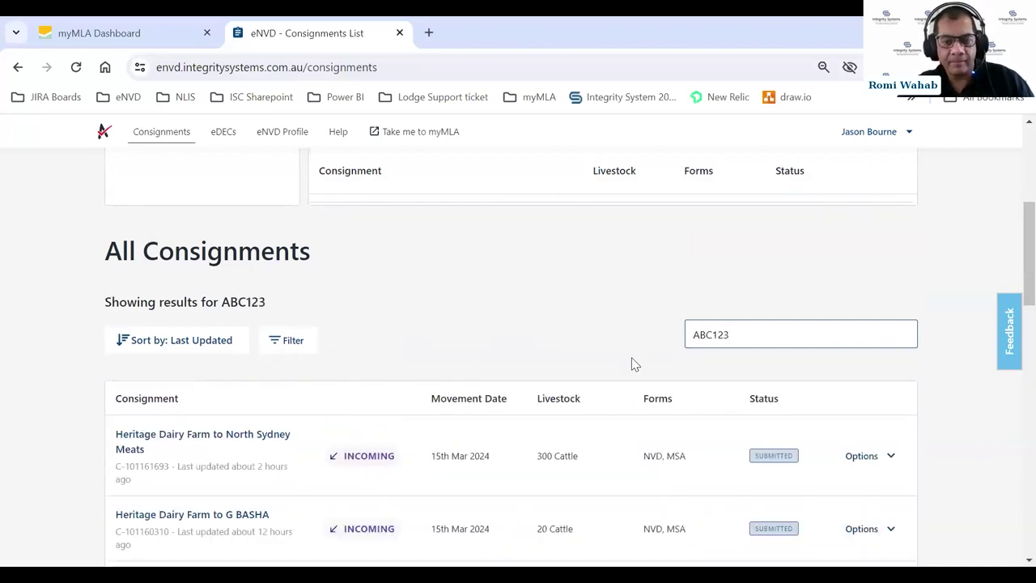
{"action": "scroll", "coordinate": [634, 364], "scroll_direction": "down", "scroll_amount": 3}
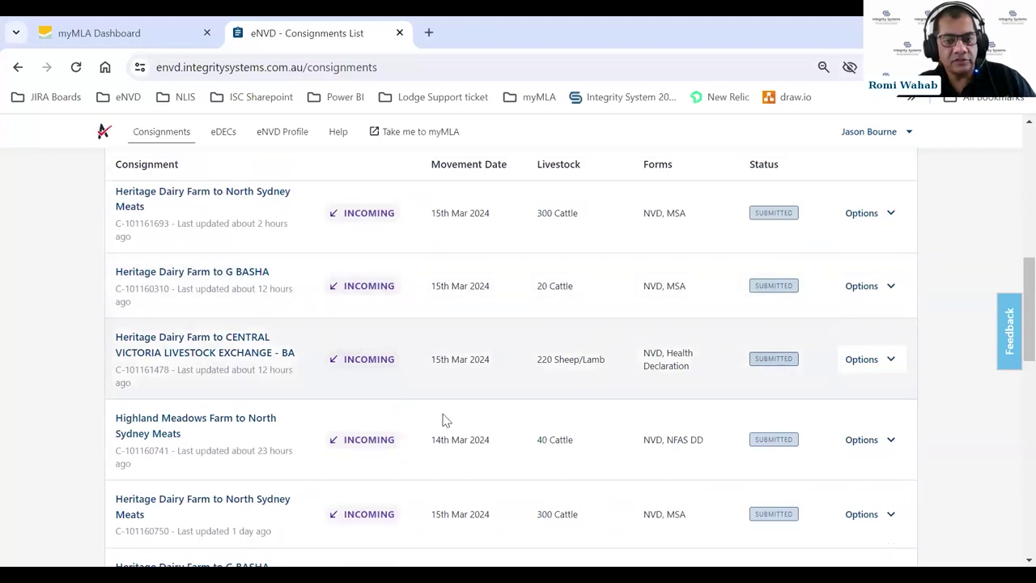
{"action": "scroll", "coordinate": [474, 400], "scroll_direction": "up", "scroll_amount": 2}
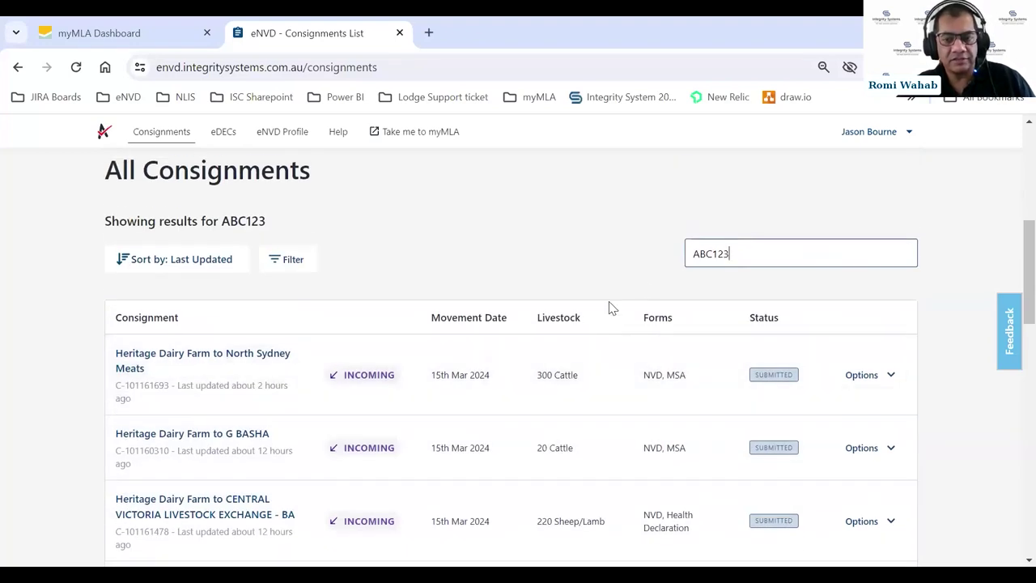
{"action": "left_click_drag", "start_coordinate": [745, 251], "coordinate": [664, 251]}
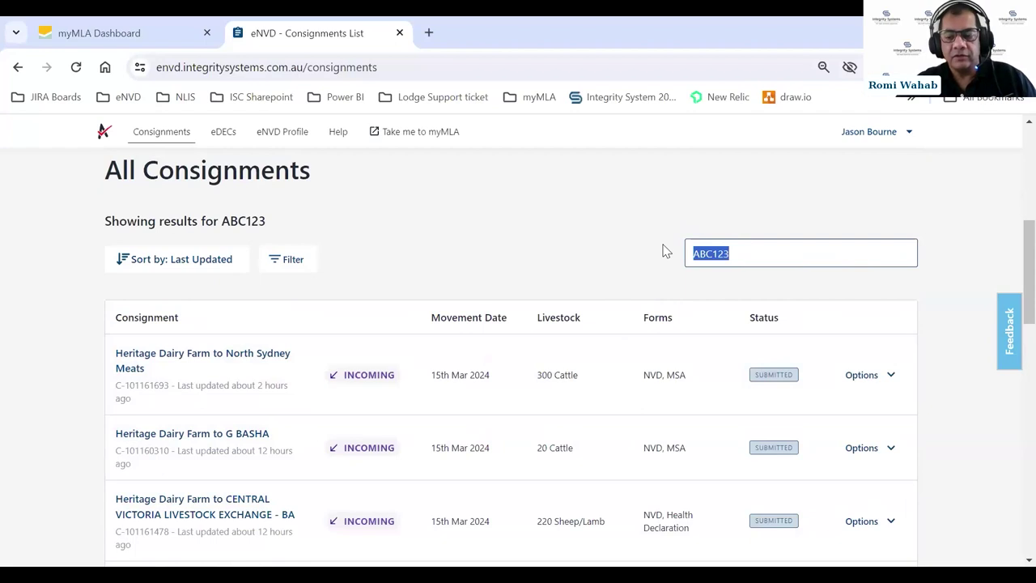
{"action": "key", "text": "BackSpace"}
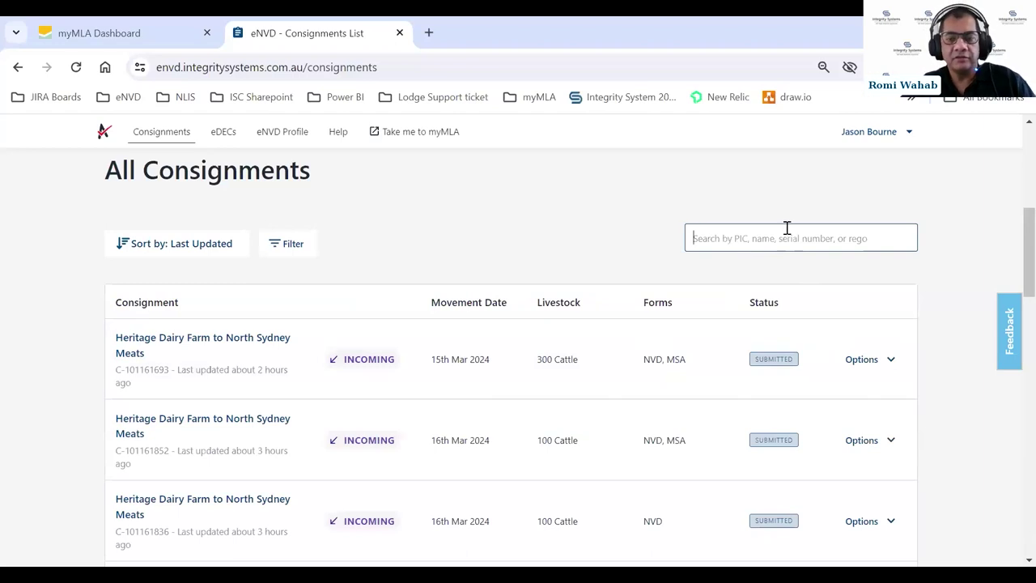
{"action": "left_click", "coordinate": [277, 251]}
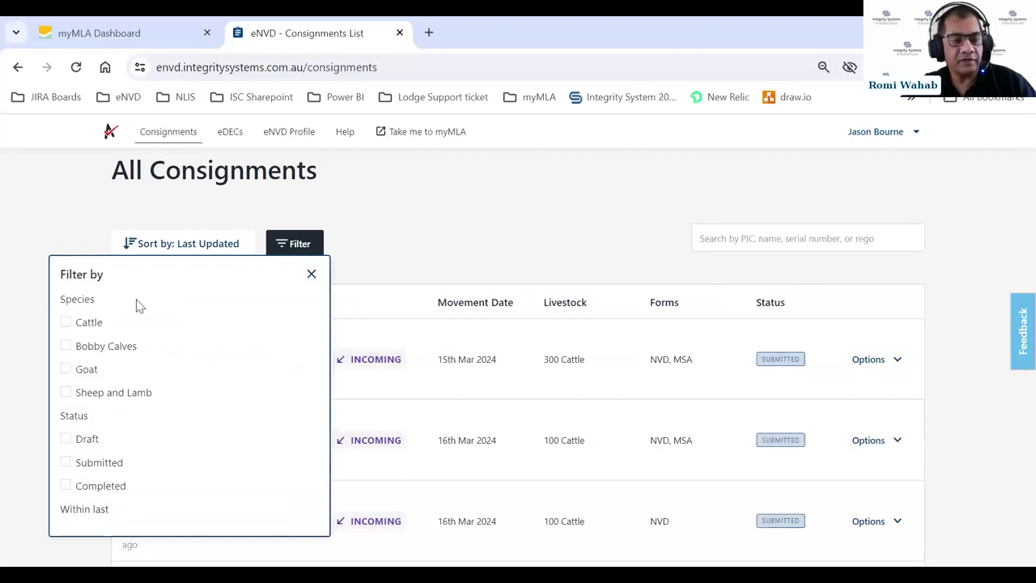
{"action": "left_click", "coordinate": [67, 323]}
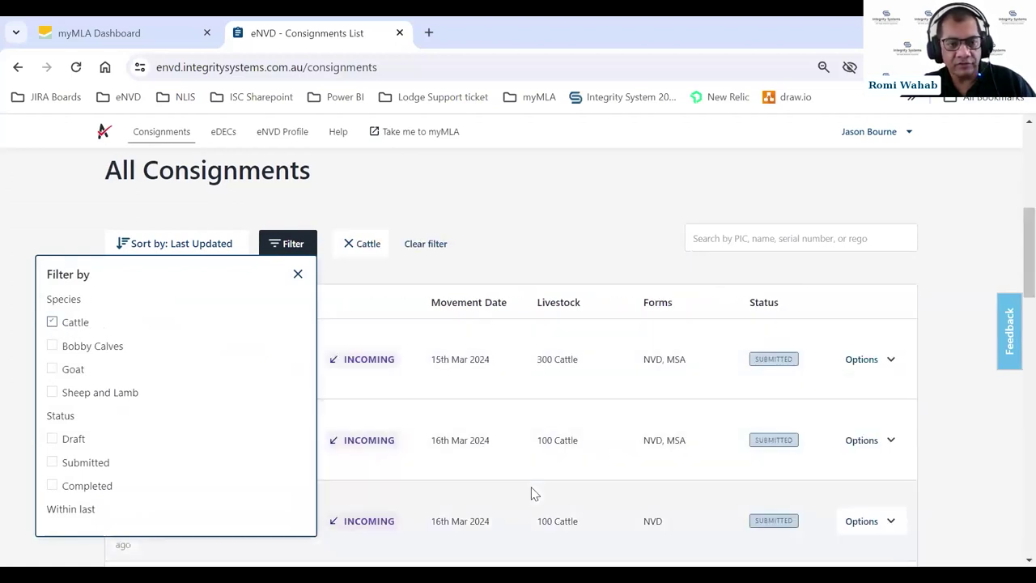
{"action": "left_click", "coordinate": [51, 322]}
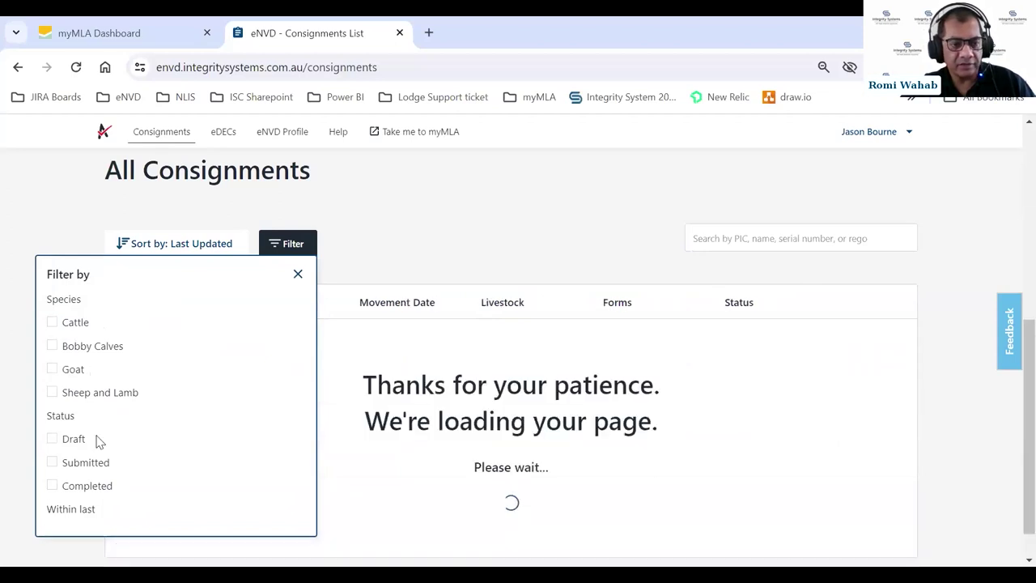
{"action": "scroll", "coordinate": [86, 439], "scroll_direction": "down", "scroll_amount": 1}
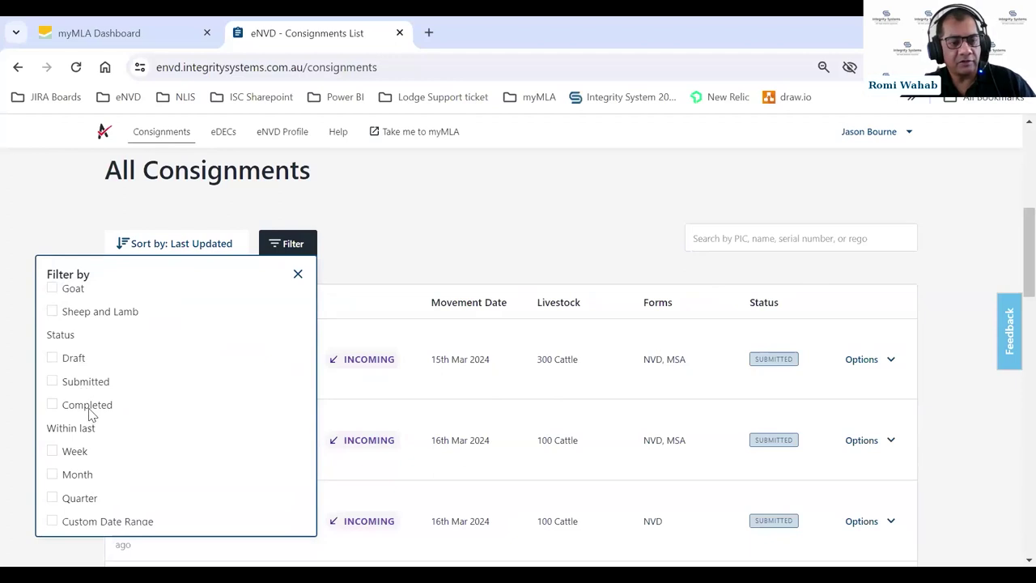
{"action": "scroll", "coordinate": [116, 449], "scroll_direction": "down", "scroll_amount": 1}
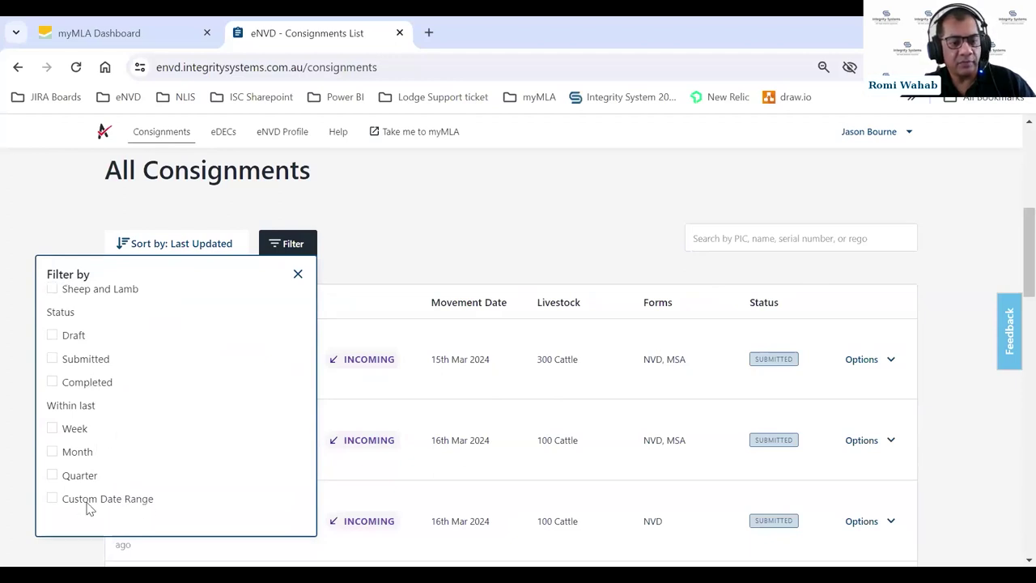
{"action": "left_click", "coordinate": [298, 275]}
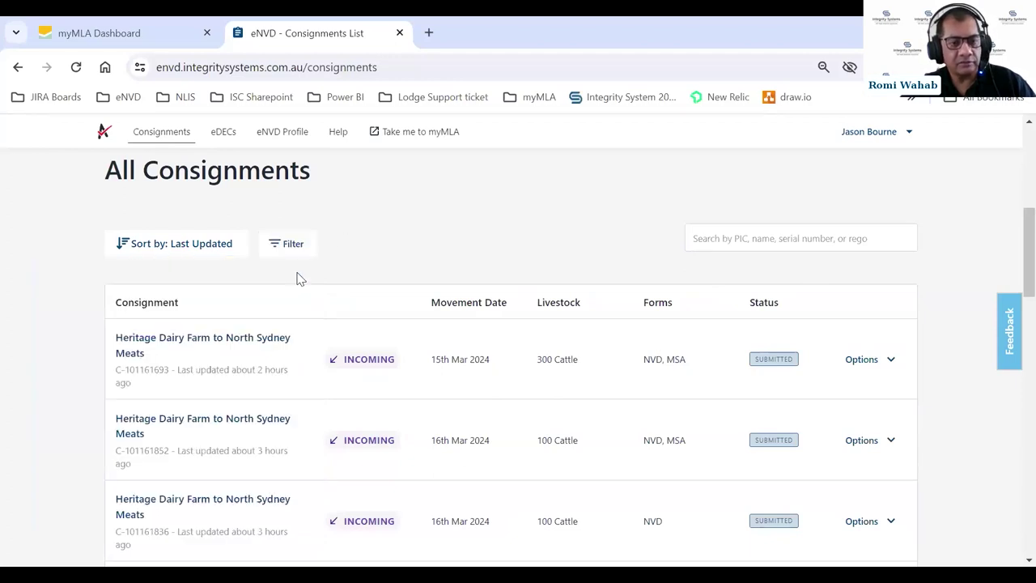
{"action": "left_click", "coordinate": [212, 249]}
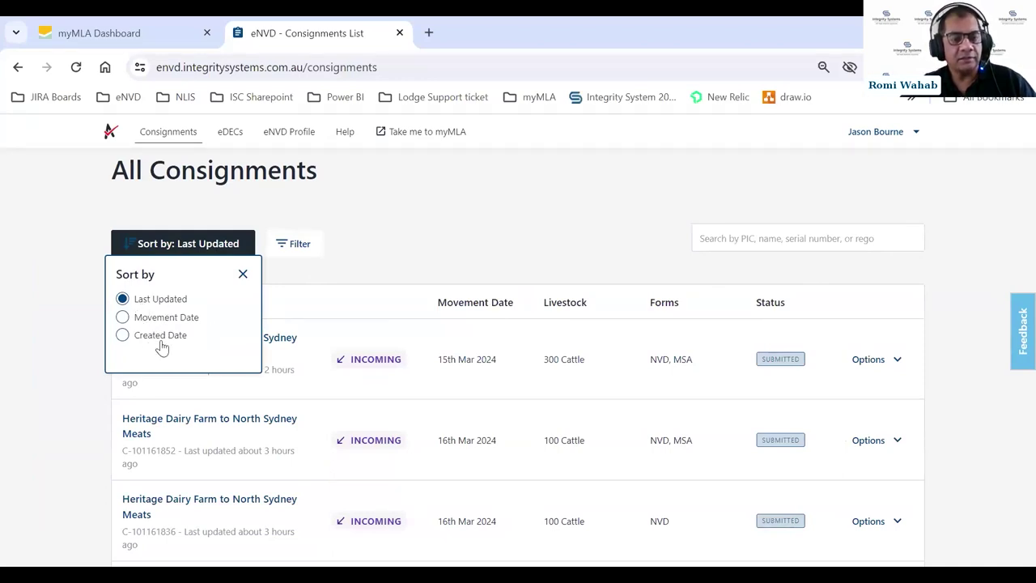
{"action": "left_click", "coordinate": [243, 277]}
{"action": "scroll", "coordinate": [506, 252], "scroll_direction": "up", "scroll_amount": 3}
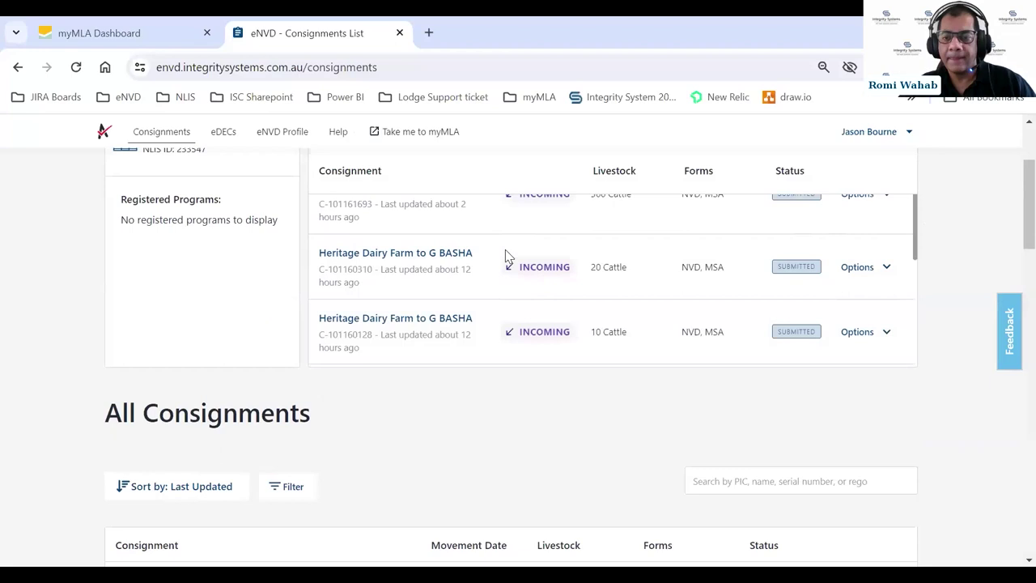
{"action": "scroll", "coordinate": [718, 398], "scroll_direction": "down", "scroll_amount": 3}
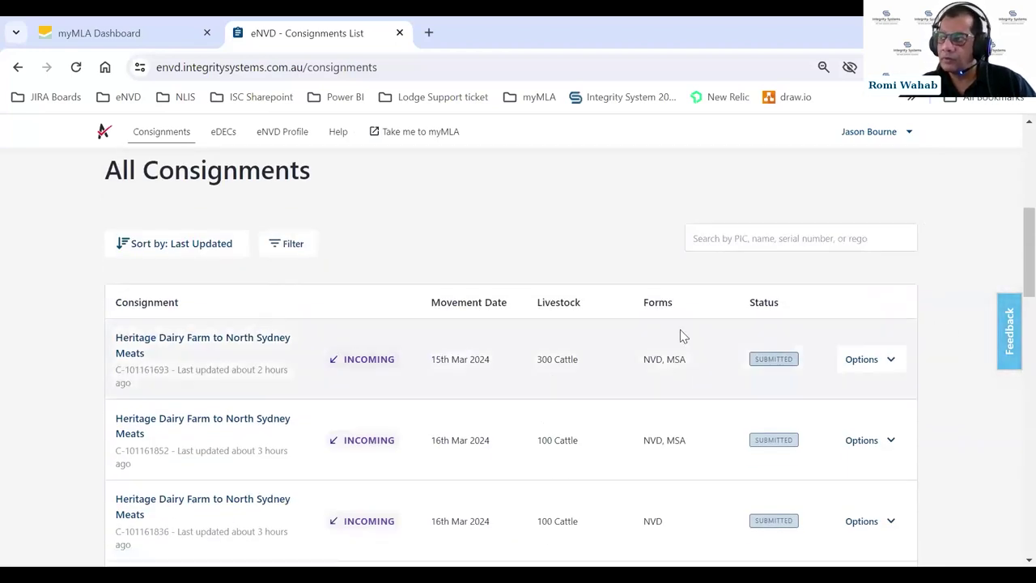
{"action": "scroll", "coordinate": [680, 333], "scroll_direction": "down", "scroll_amount": 1}
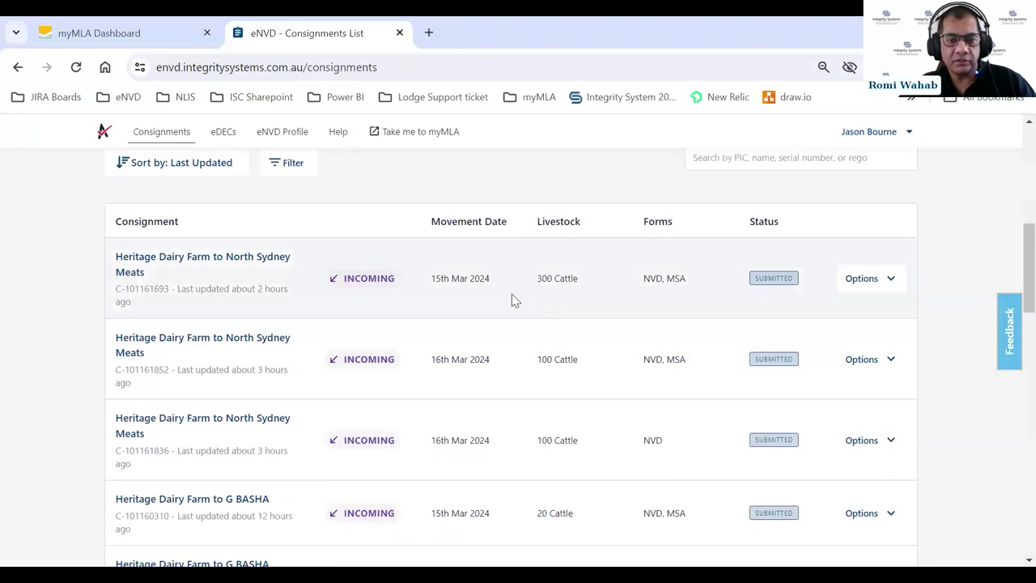
- Open the Heritage Dairy Farm to North Sydney Meats consignment summary and inspect its Options menu
{"action": "left_click", "coordinate": [182, 259]}
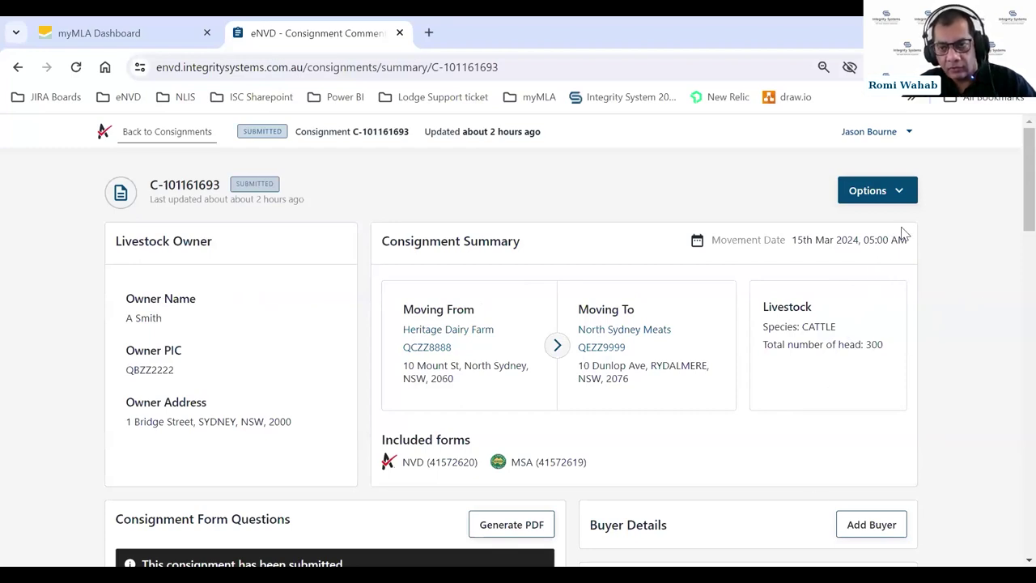
{"action": "left_click", "coordinate": [902, 195]}
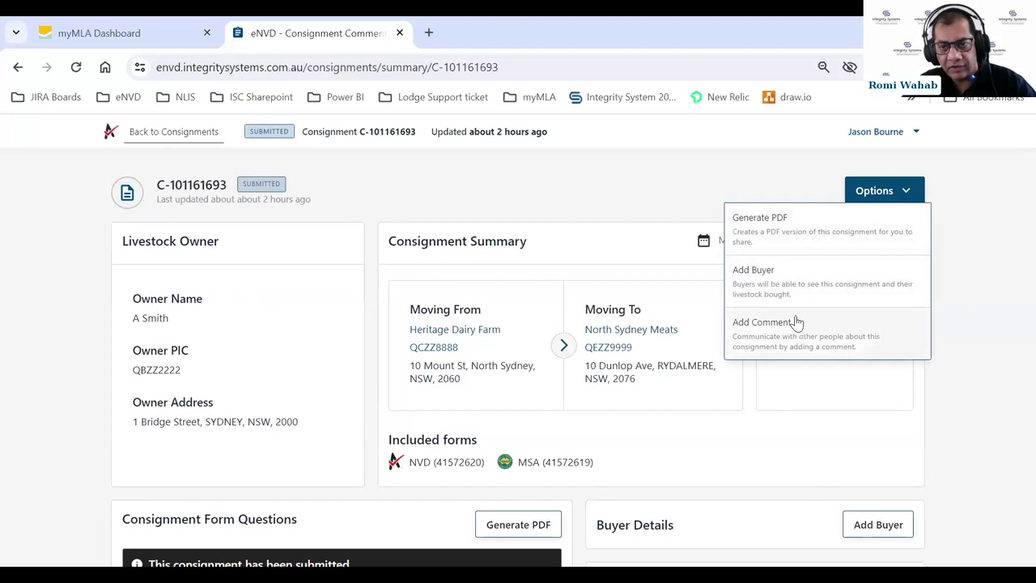
{"action": "left_click", "coordinate": [694, 197]}
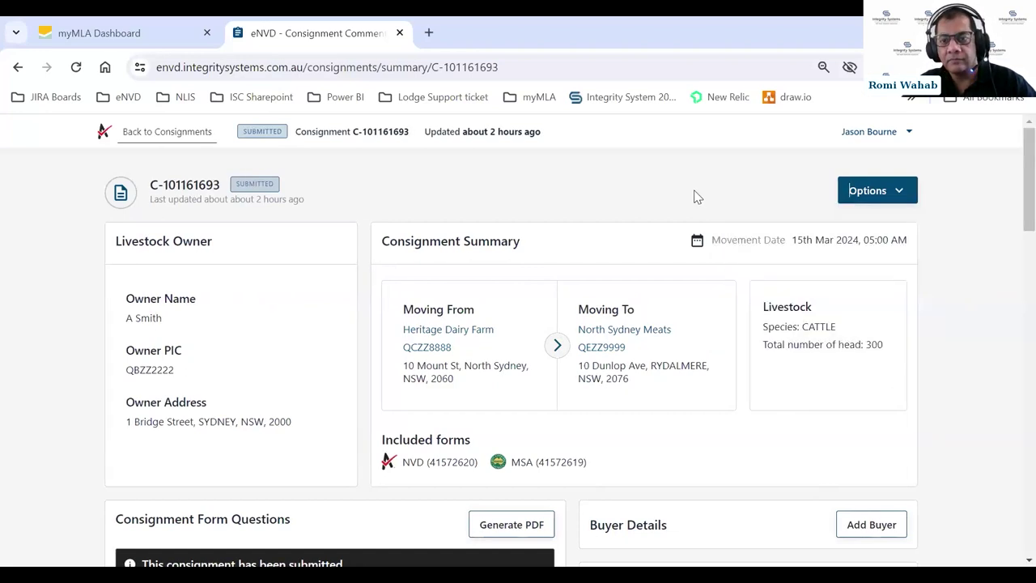
{"action": "left_click", "coordinate": [905, 192]}
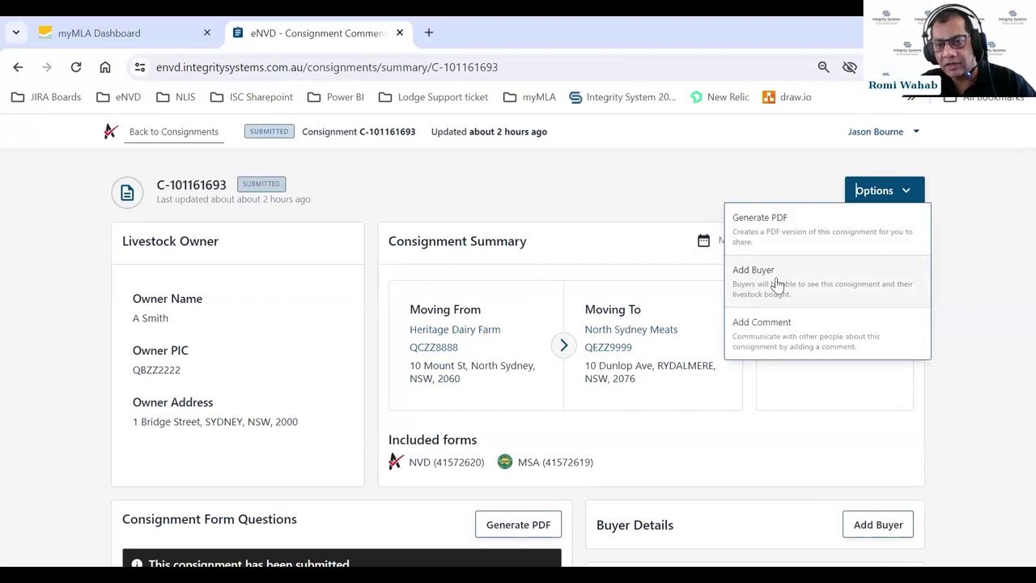
{"action": "left_click", "coordinate": [907, 196]}
{"action": "scroll", "coordinate": [972, 276], "scroll_direction": "down", "scroll_amount": 2}
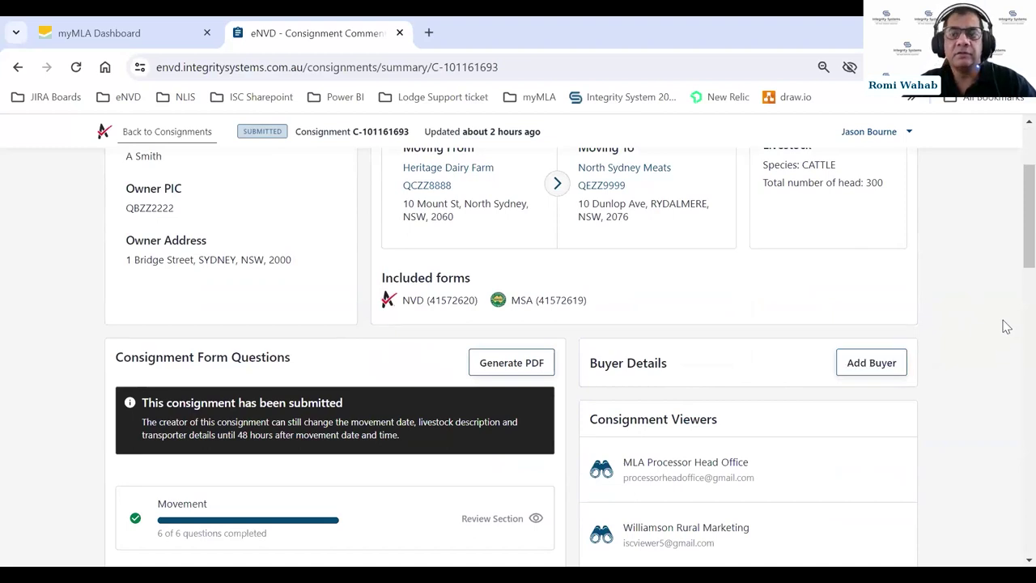
{"action": "scroll", "coordinate": [1006, 320], "scroll_direction": "up", "scroll_amount": 2}
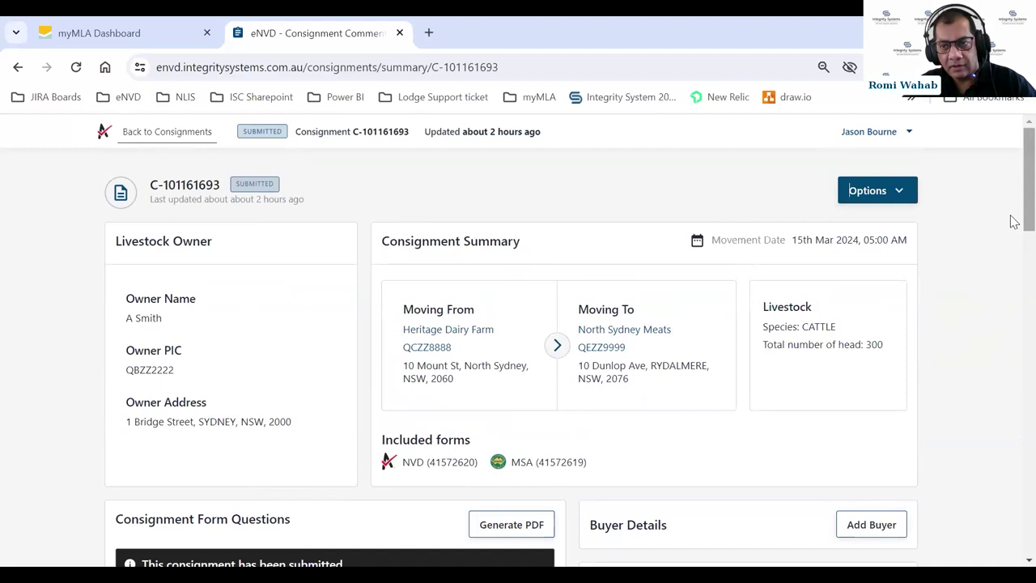
{"action": "scroll", "coordinate": [1015, 255], "scroll_direction": "down", "scroll_amount": 2}
{"action": "scroll", "coordinate": [1014, 255], "scroll_direction": "down", "scroll_amount": 3}
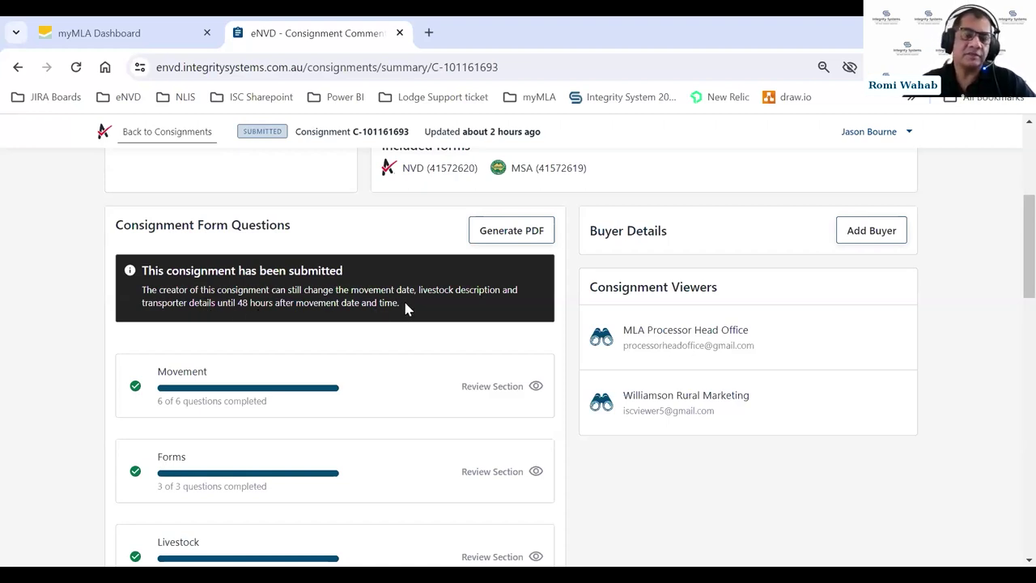
{"action": "scroll", "coordinate": [423, 302], "scroll_direction": "down", "scroll_amount": 2}
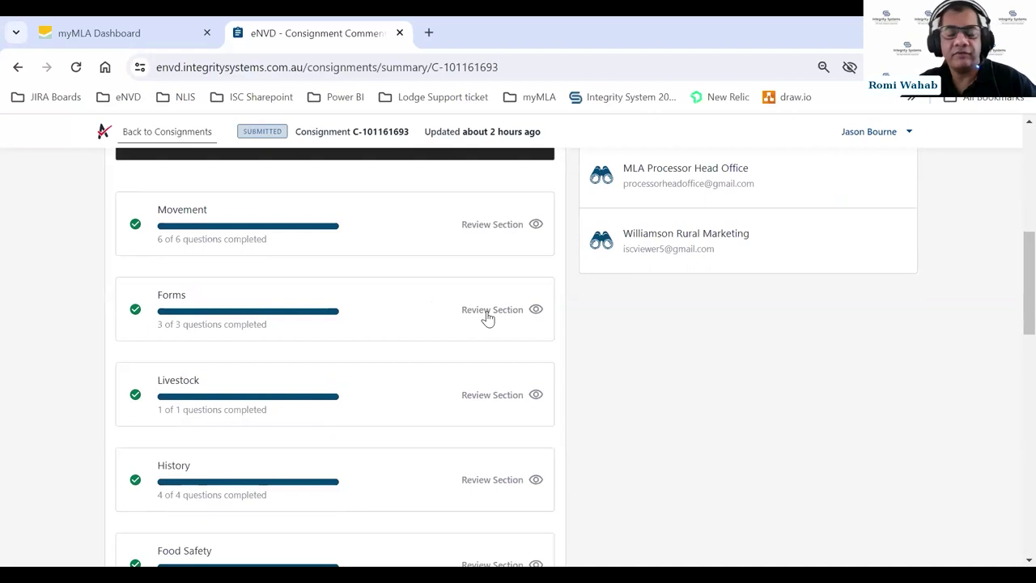
{"action": "scroll", "coordinate": [652, 314], "scroll_direction": "up", "scroll_amount": 4}
{"action": "scroll", "coordinate": [652, 315], "scroll_direction": "up", "scroll_amount": 2}
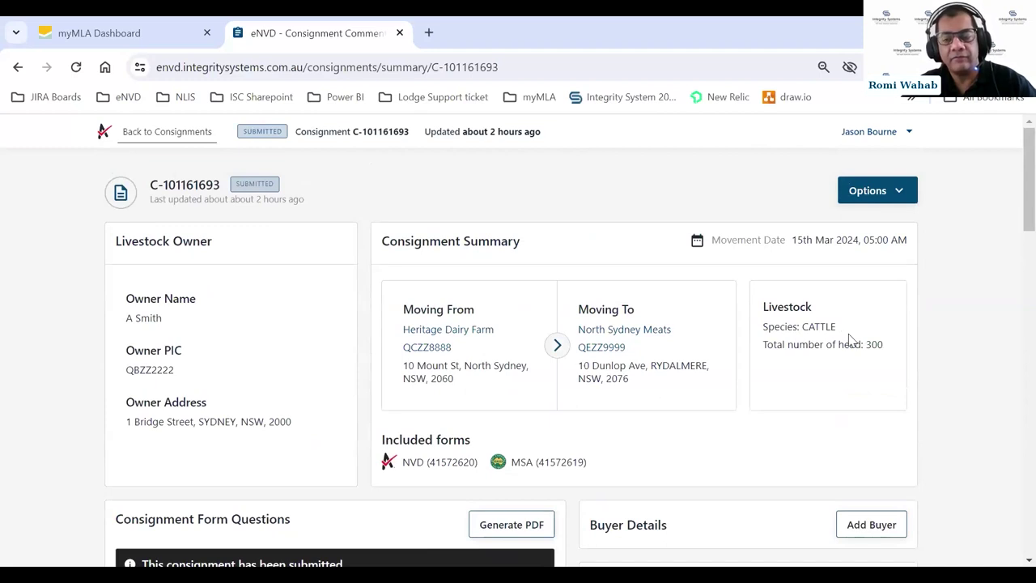
{"action": "scroll", "coordinate": [851, 336], "scroll_direction": "down", "scroll_amount": 5}
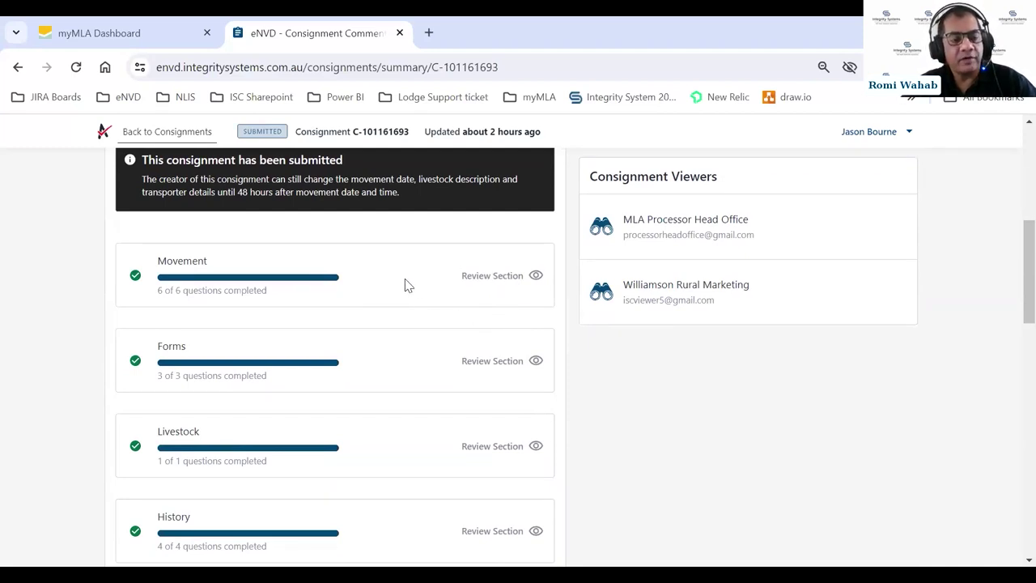
{"action": "scroll", "coordinate": [407, 285], "scroll_direction": "down", "scroll_amount": 1}
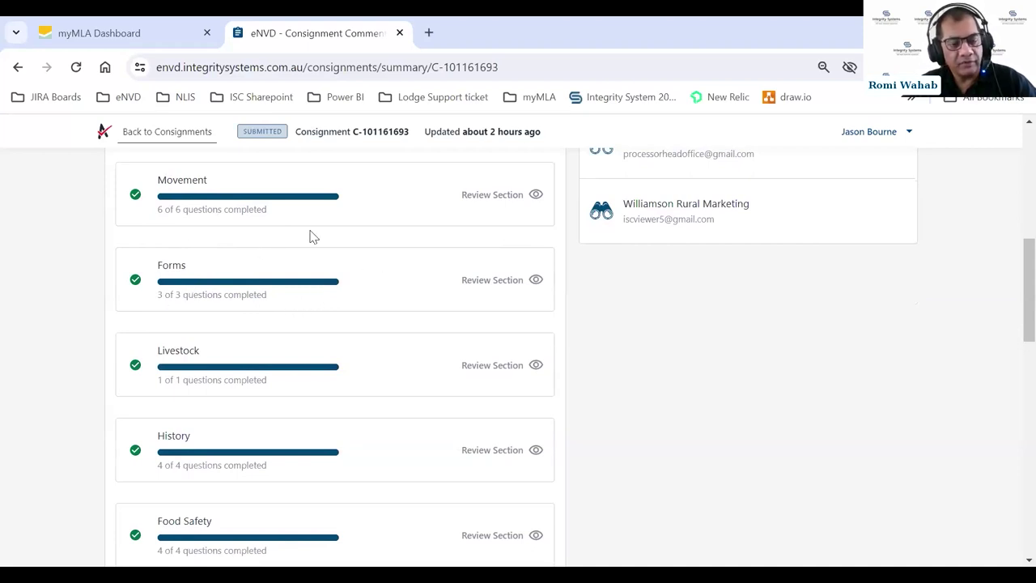
{"action": "scroll", "coordinate": [308, 236], "scroll_direction": "down", "scroll_amount": 2}
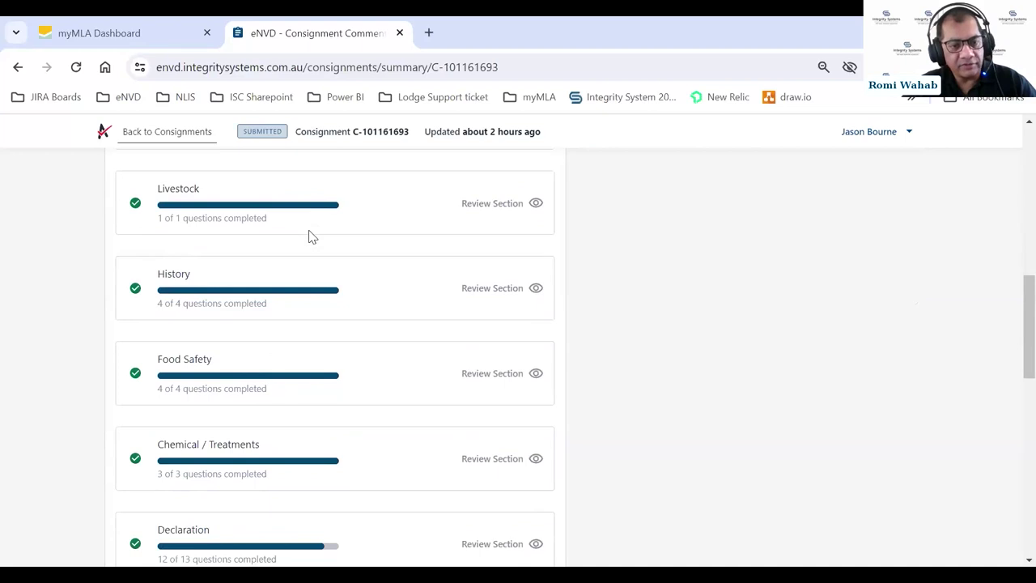
{"action": "scroll", "coordinate": [309, 235], "scroll_direction": "down", "scroll_amount": 1}
{"action": "scroll", "coordinate": [308, 236], "scroll_direction": "down", "scroll_amount": 2}
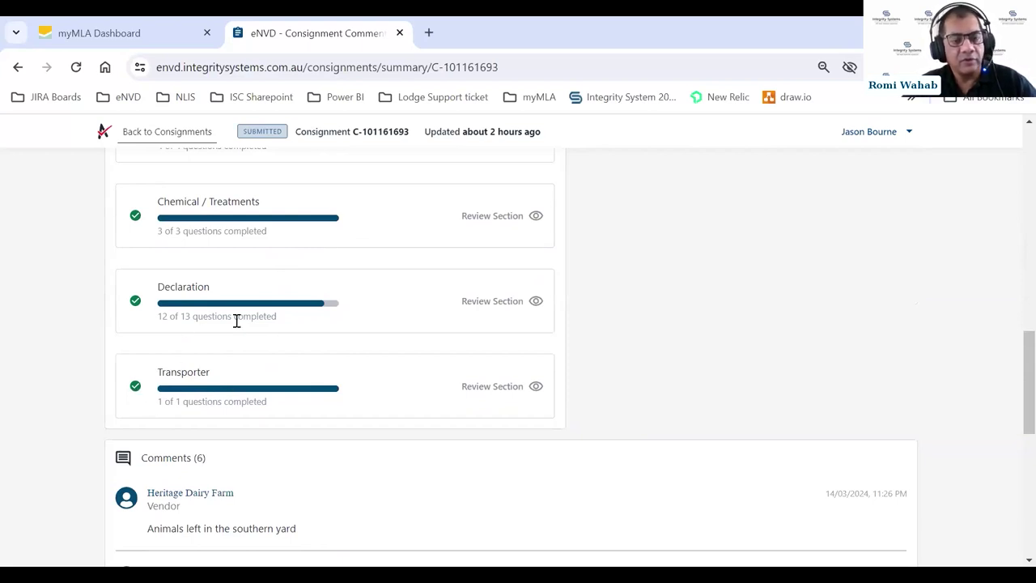
{"action": "scroll", "coordinate": [246, 299], "scroll_direction": "up", "scroll_amount": 3}
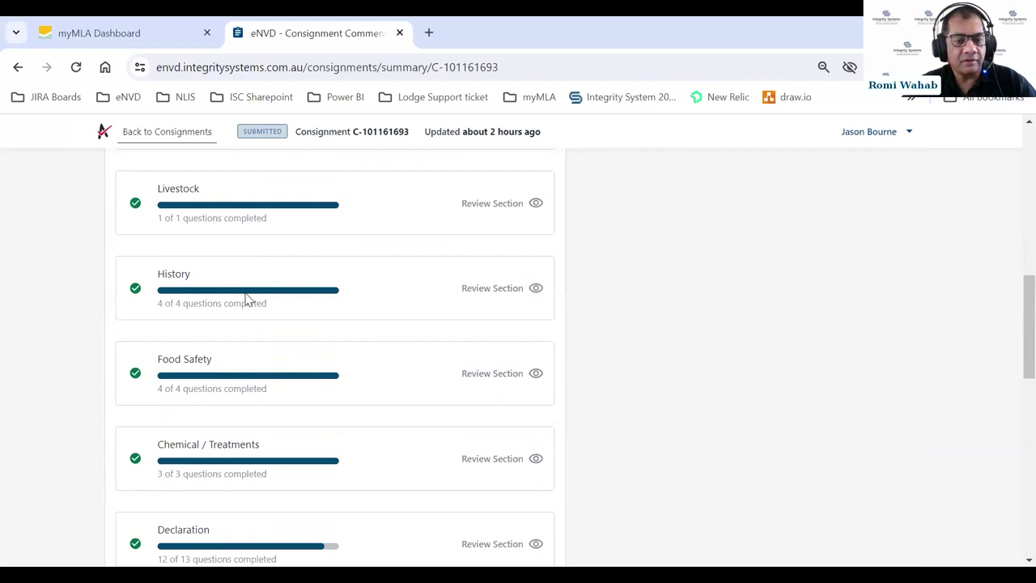
{"action": "scroll", "coordinate": [246, 299], "scroll_direction": "up", "scroll_amount": 5}
{"action": "scroll", "coordinate": [250, 300], "scroll_direction": "down", "scroll_amount": 3}
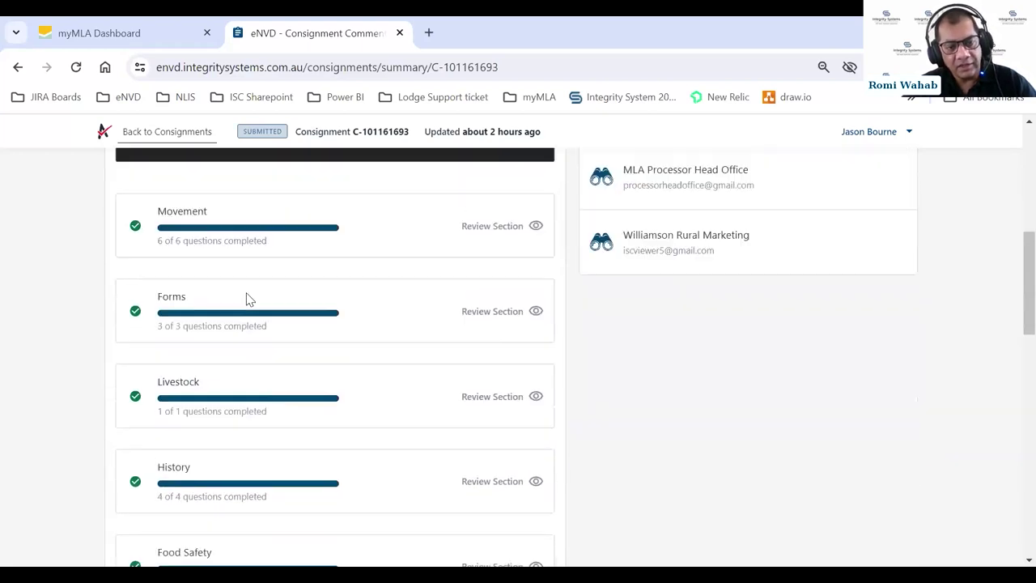
{"action": "scroll", "coordinate": [249, 300], "scroll_direction": "down", "scroll_amount": 1}
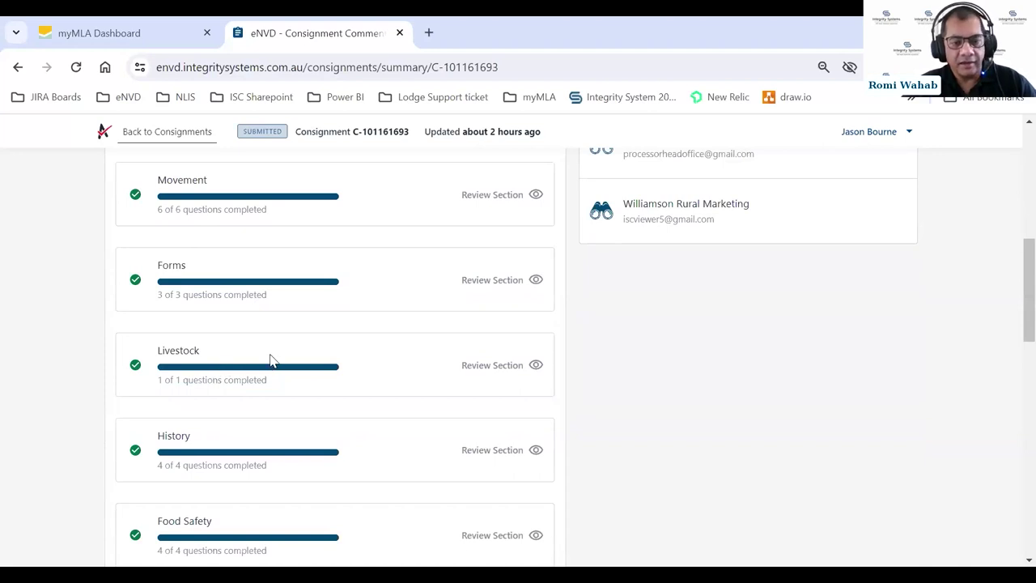
{"action": "scroll", "coordinate": [271, 360], "scroll_direction": "down", "scroll_amount": 1}
{"action": "scroll", "coordinate": [275, 361], "scroll_direction": "up", "scroll_amount": 4}
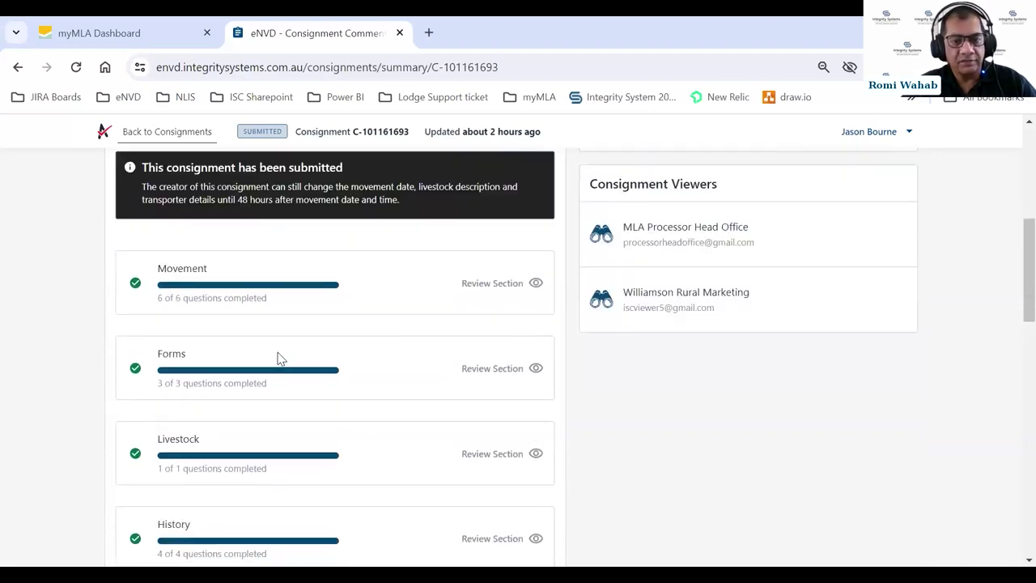
{"action": "scroll", "coordinate": [280, 361], "scroll_direction": "down", "scroll_amount": 2}
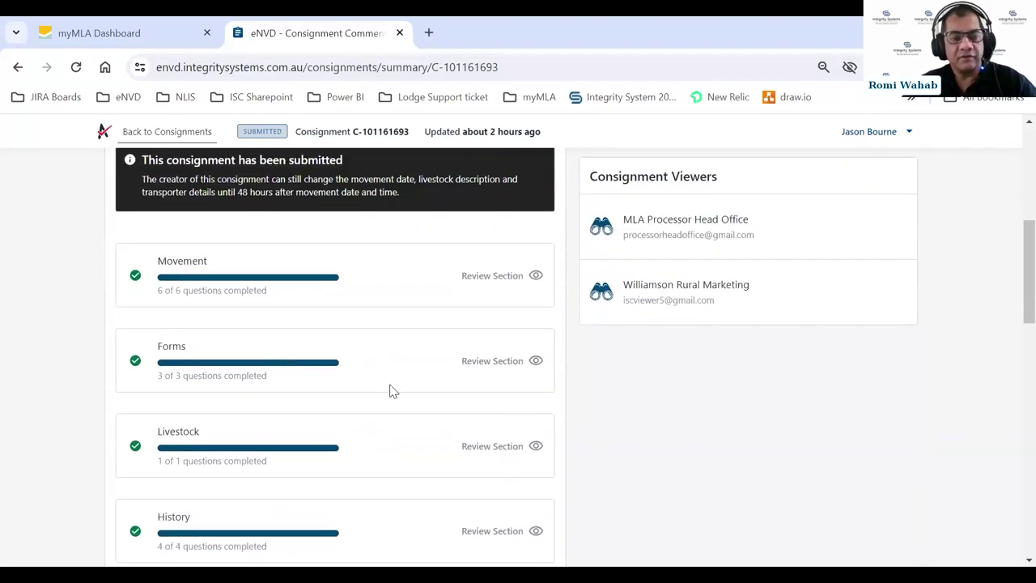
- Review the Livestock section's three entries down to the 300-head and 300 NLIS tag totals
{"action": "left_click", "coordinate": [480, 451]}
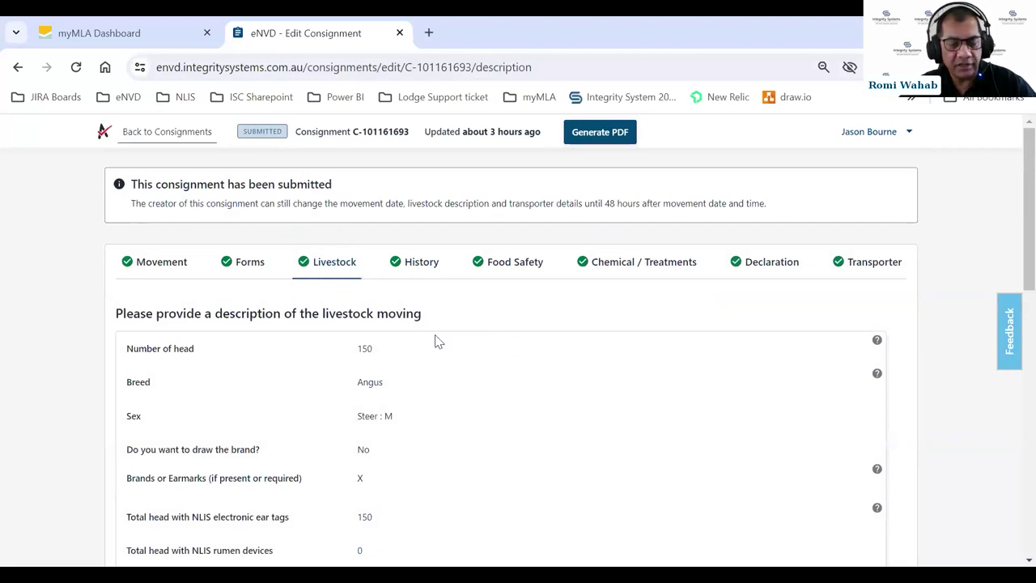
{"action": "scroll", "coordinate": [434, 342], "scroll_direction": "down", "scroll_amount": 1}
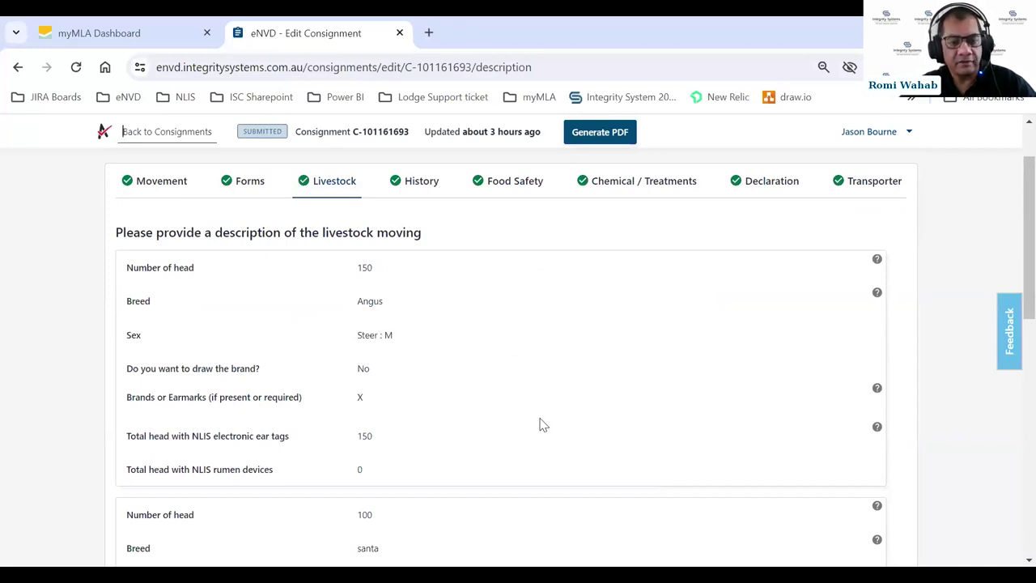
{"action": "scroll", "coordinate": [542, 425], "scroll_direction": "down", "scroll_amount": 2}
{"action": "scroll", "coordinate": [542, 419], "scroll_direction": "down", "scroll_amount": 1}
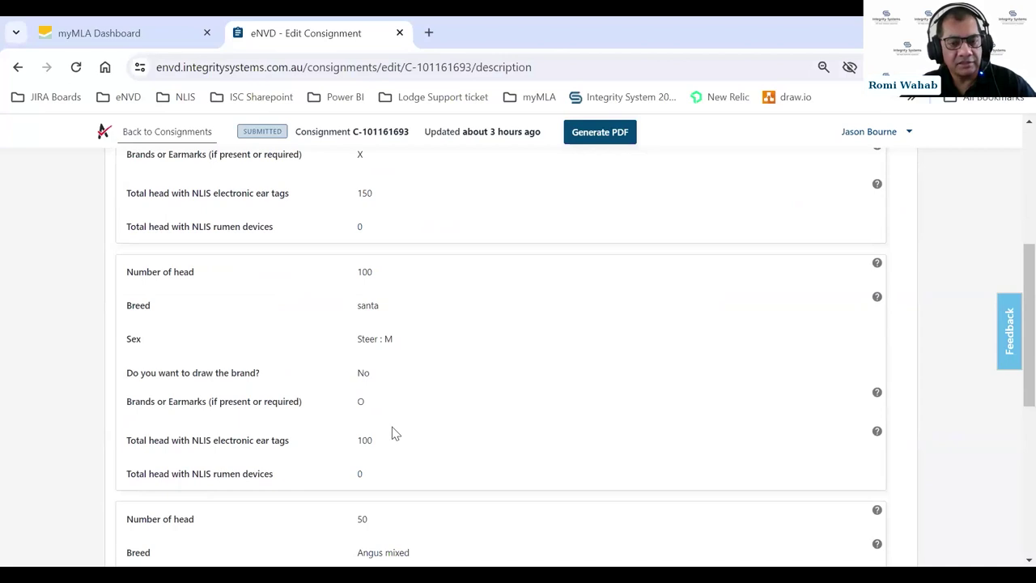
{"action": "scroll", "coordinate": [388, 446], "scroll_direction": "down", "scroll_amount": 1}
{"action": "scroll", "coordinate": [389, 445], "scroll_direction": "down", "scroll_amount": 1}
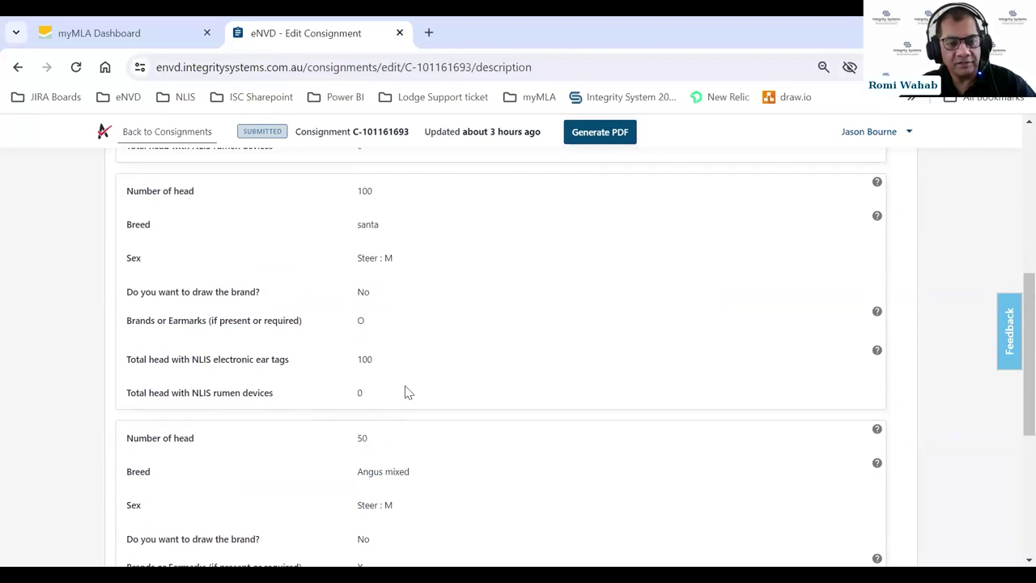
{"action": "scroll", "coordinate": [404, 390], "scroll_direction": "down", "scroll_amount": 1}
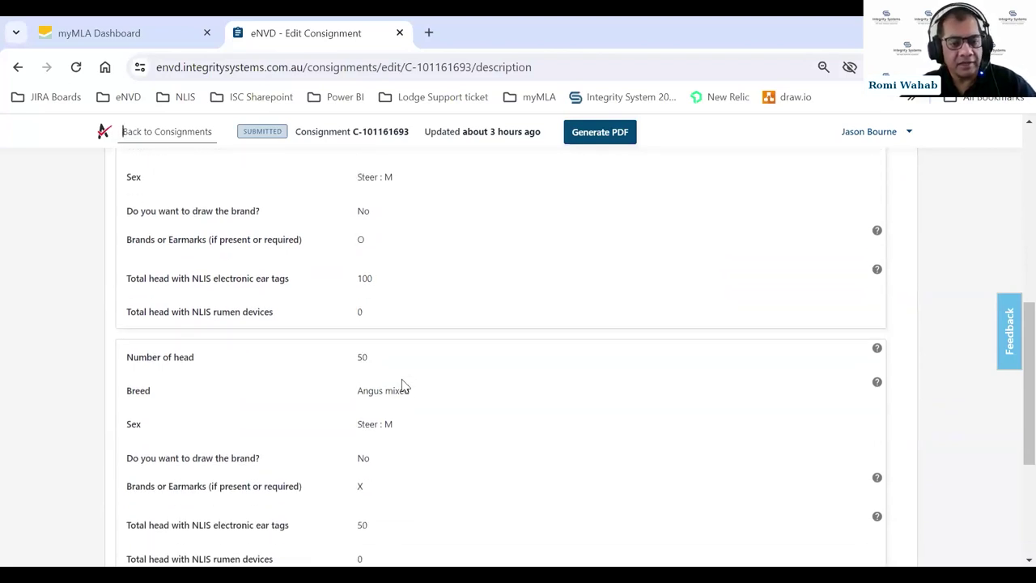
{"action": "scroll", "coordinate": [403, 387], "scroll_direction": "down", "scroll_amount": 1}
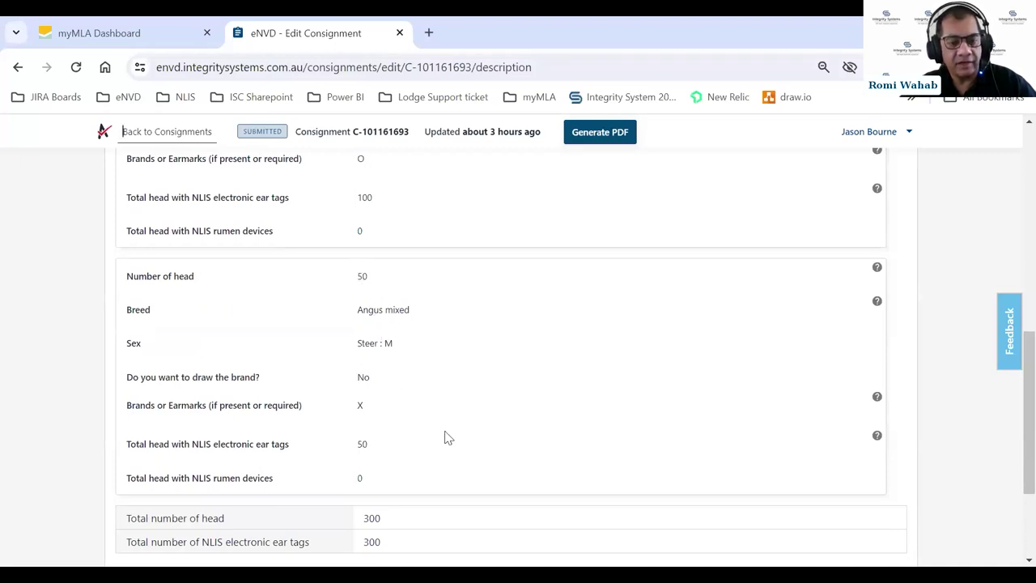
{"action": "scroll", "coordinate": [454, 388], "scroll_direction": "down", "scroll_amount": 1}
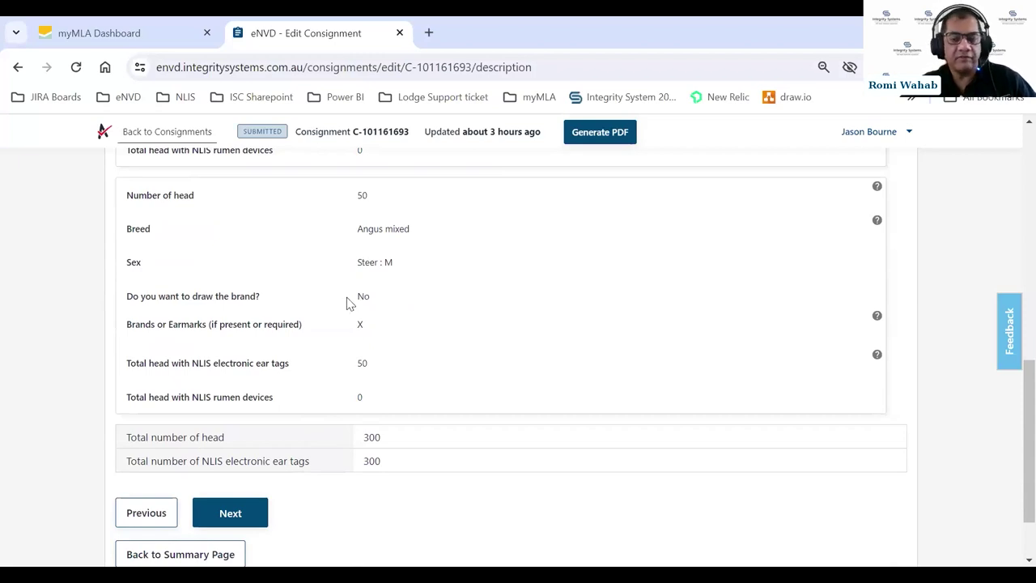
- Advance past History to Food Safety and view stockfeed Products 1 and 2 last fed dates
{"action": "left_click", "coordinate": [243, 511]}
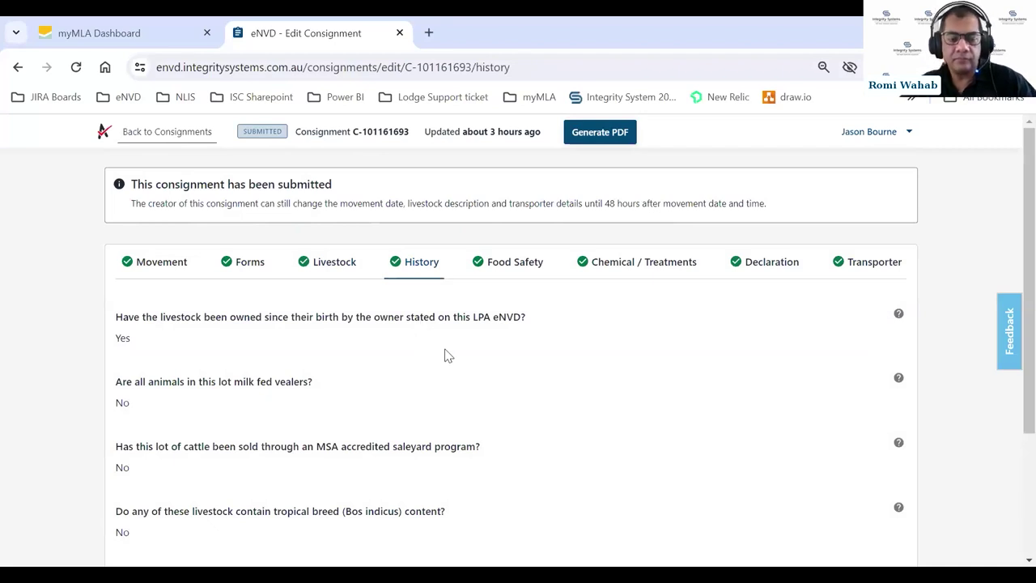
{"action": "scroll", "coordinate": [445, 356], "scroll_direction": "down", "scroll_amount": 1}
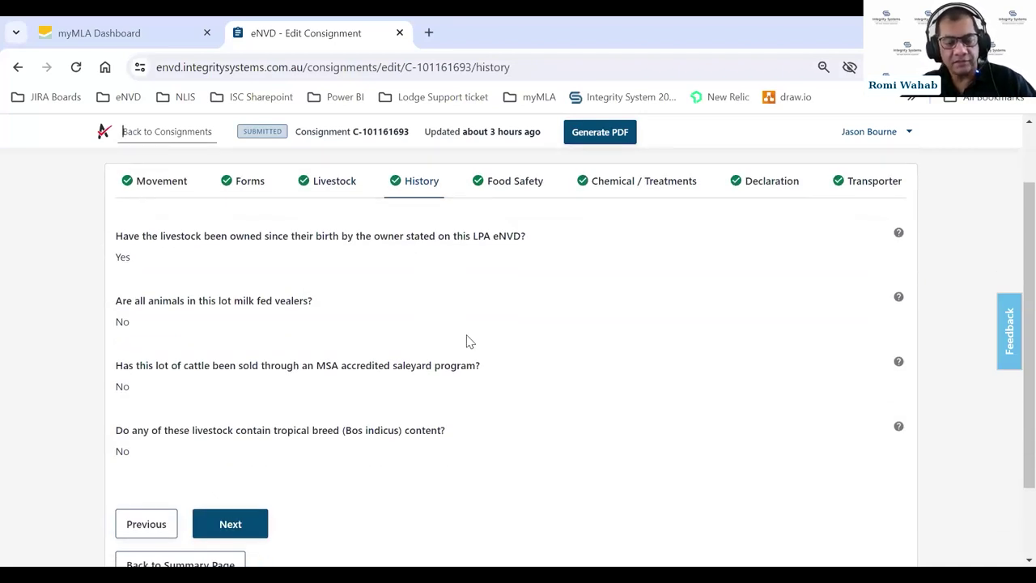
{"action": "left_click", "coordinate": [263, 508]}
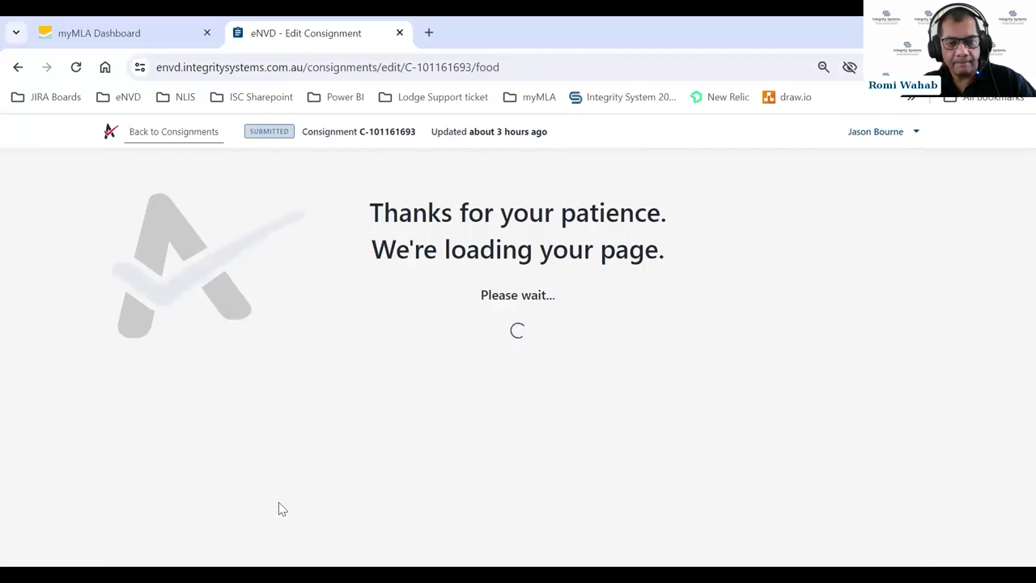
{"action": "scroll", "coordinate": [477, 310], "scroll_direction": "down", "scroll_amount": 2}
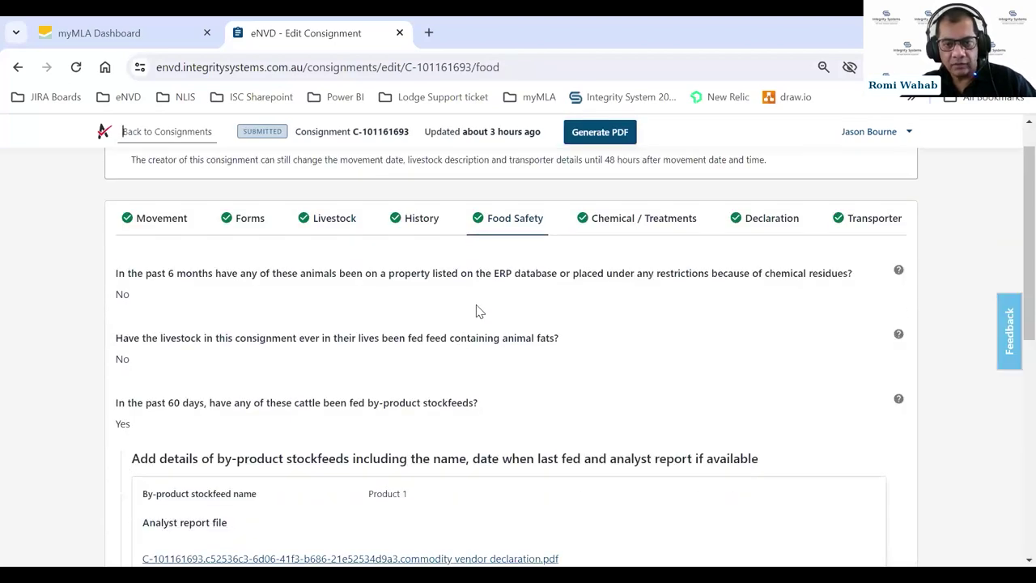
{"action": "scroll", "coordinate": [484, 306], "scroll_direction": "up", "scroll_amount": 1}
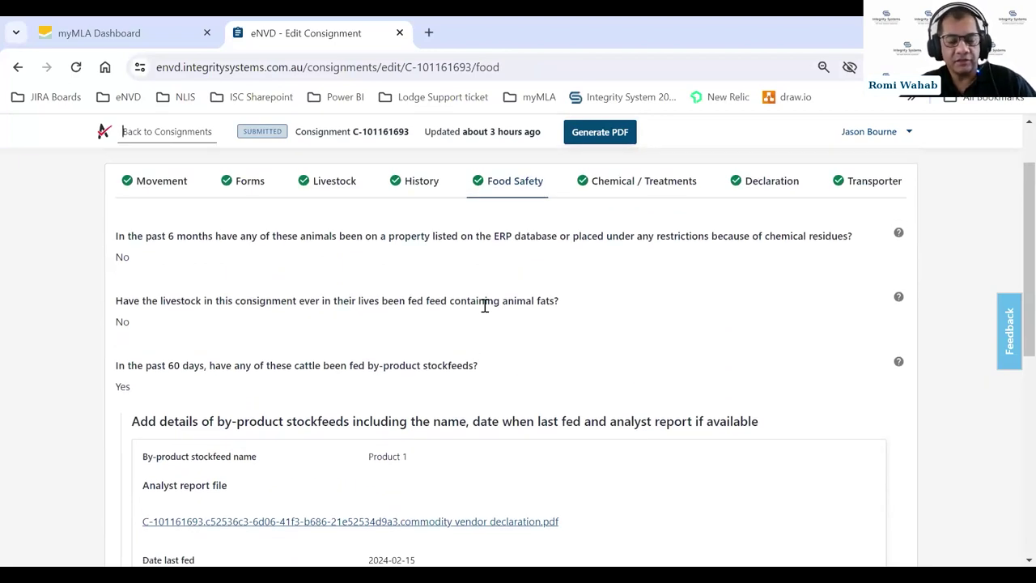
{"action": "scroll", "coordinate": [485, 307], "scroll_direction": "down", "scroll_amount": 2}
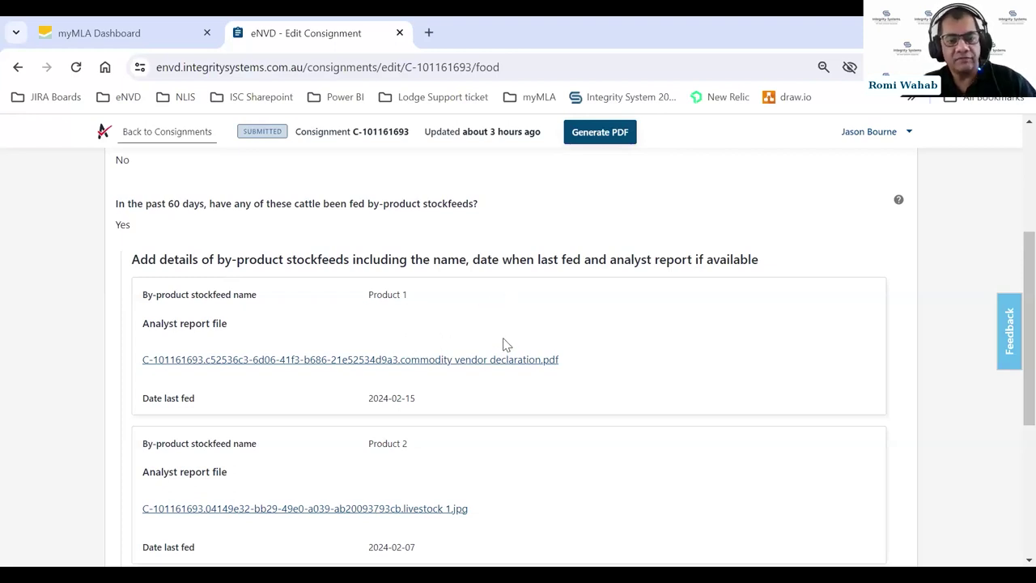
{"action": "left_click", "coordinate": [273, 361]}
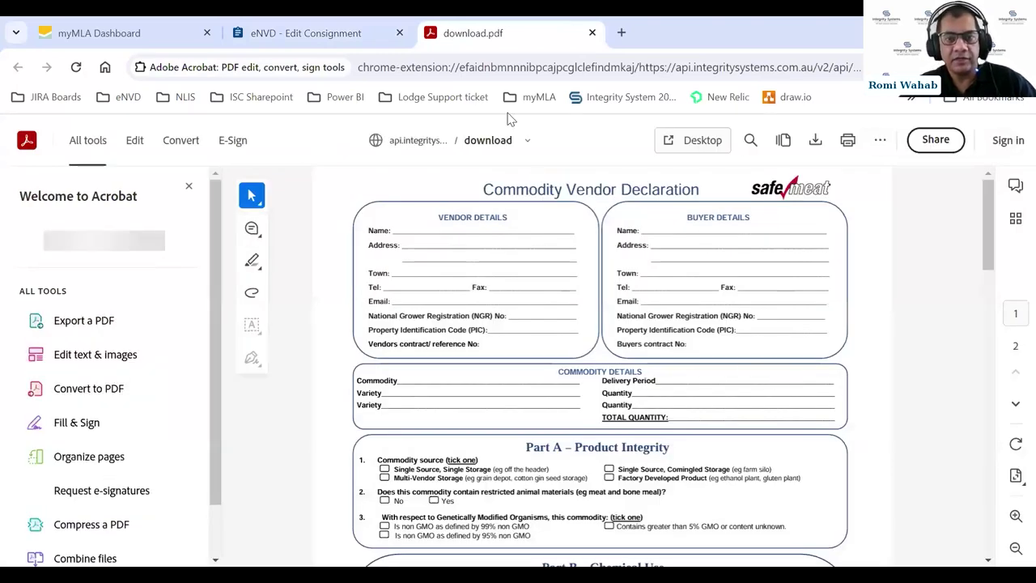
{"action": "left_click", "coordinate": [592, 33]}
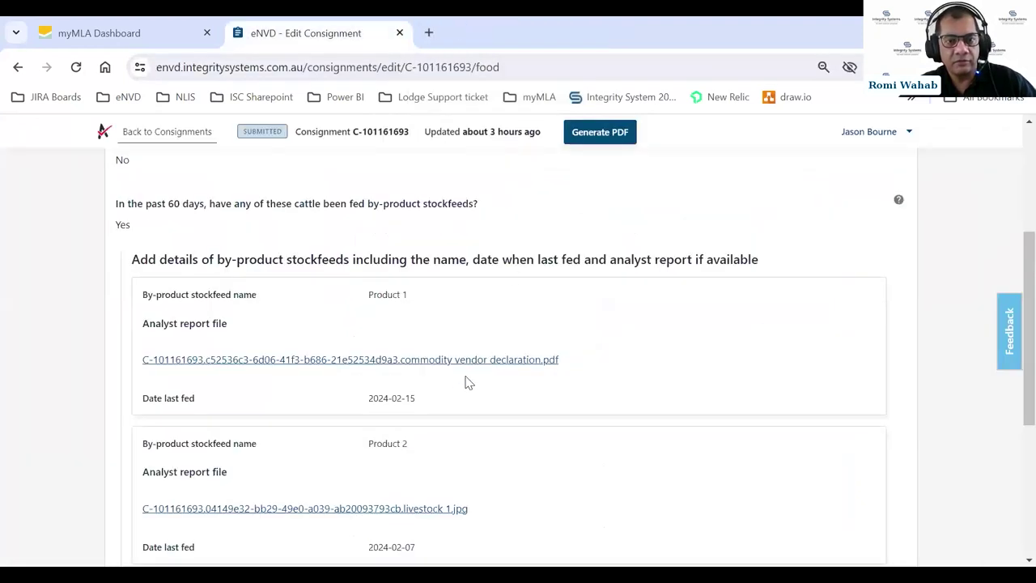
{"action": "scroll", "coordinate": [463, 381], "scroll_direction": "down", "scroll_amount": 1}
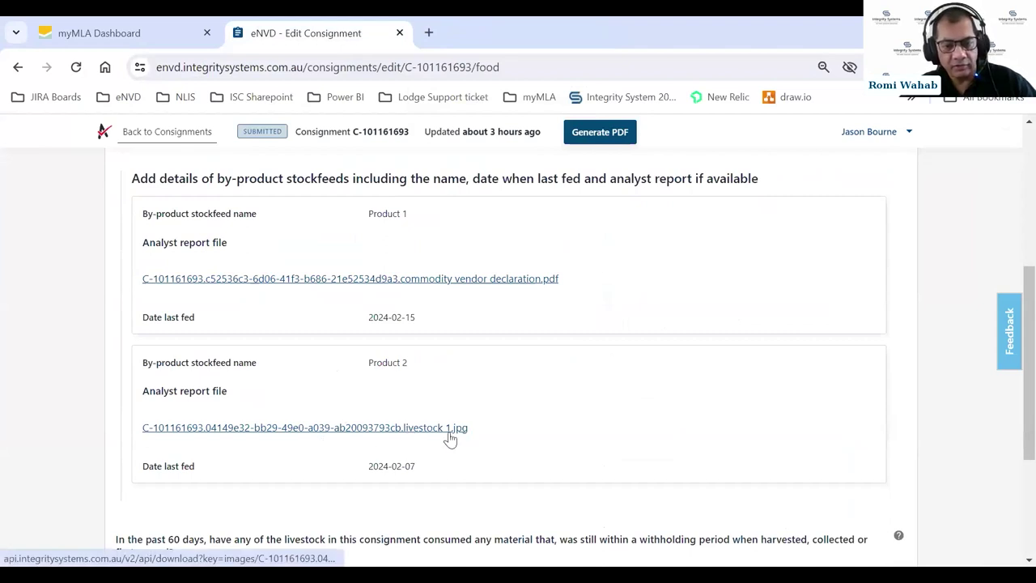
{"action": "left_click", "coordinate": [398, 430]}
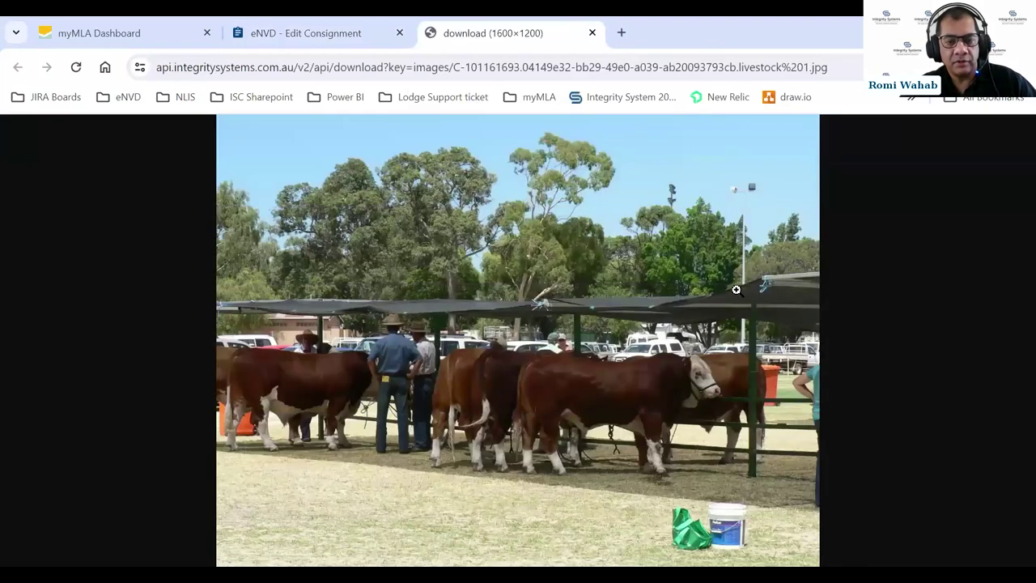
{"action": "left_click", "coordinate": [593, 32]}
{"action": "scroll", "coordinate": [579, 437], "scroll_direction": "down", "scroll_amount": 3}
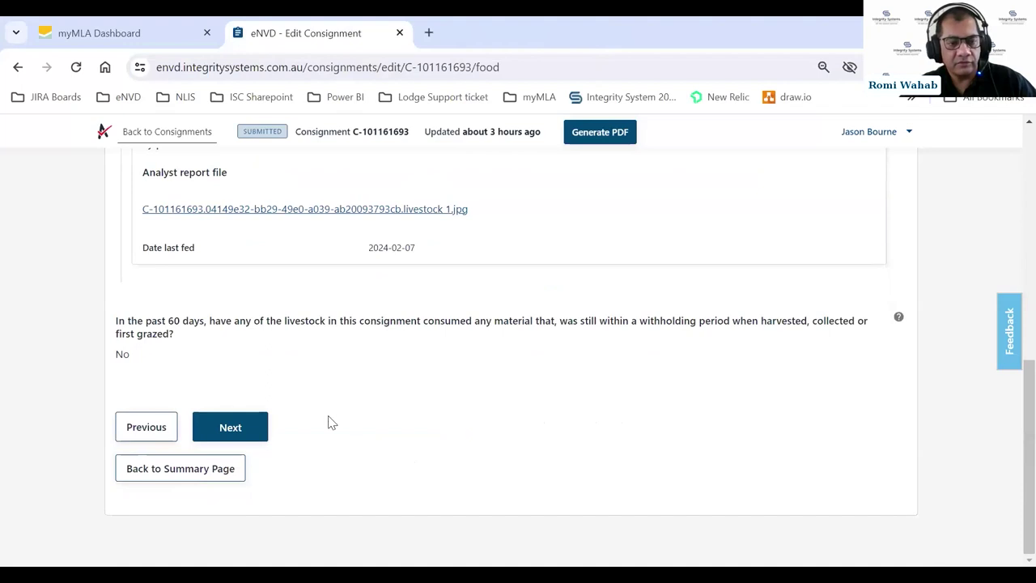
- Pass Chemical / Treatments and review the Declaration down to permit 1 and its tick declaration PDF
{"action": "left_click", "coordinate": [253, 432]}
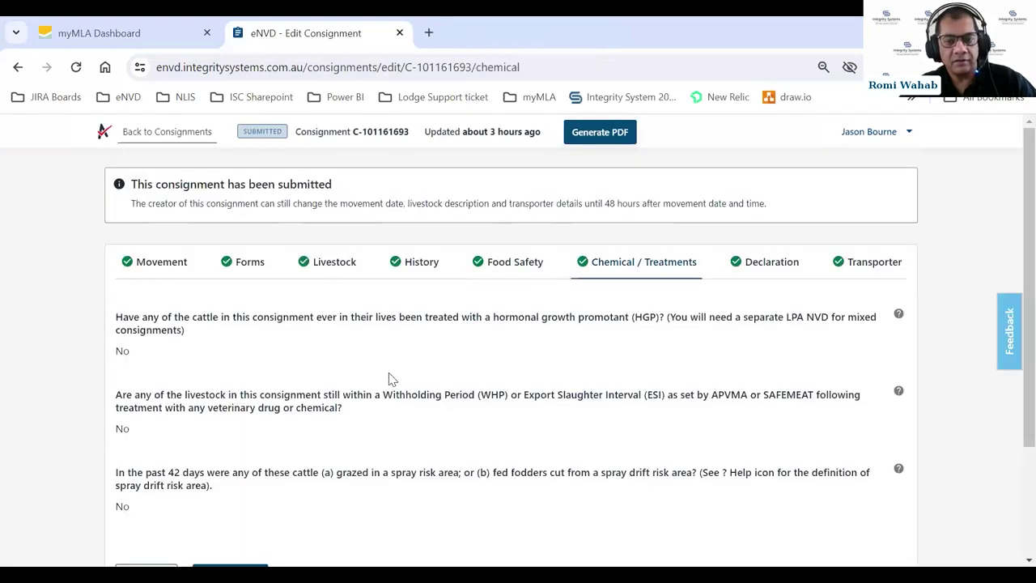
{"action": "scroll", "coordinate": [389, 379], "scroll_direction": "down", "scroll_amount": 1}
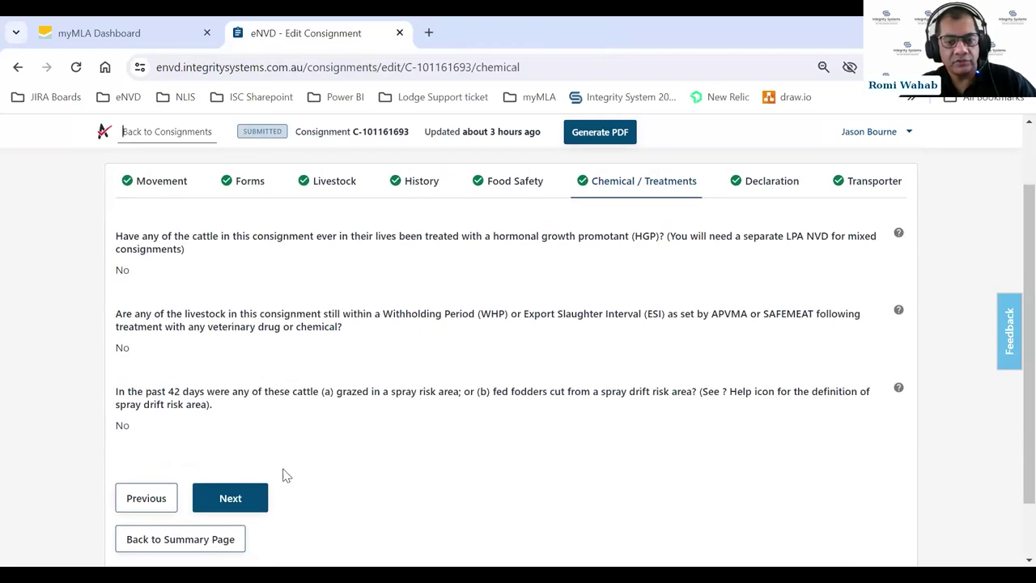
{"action": "left_click", "coordinate": [229, 501]}
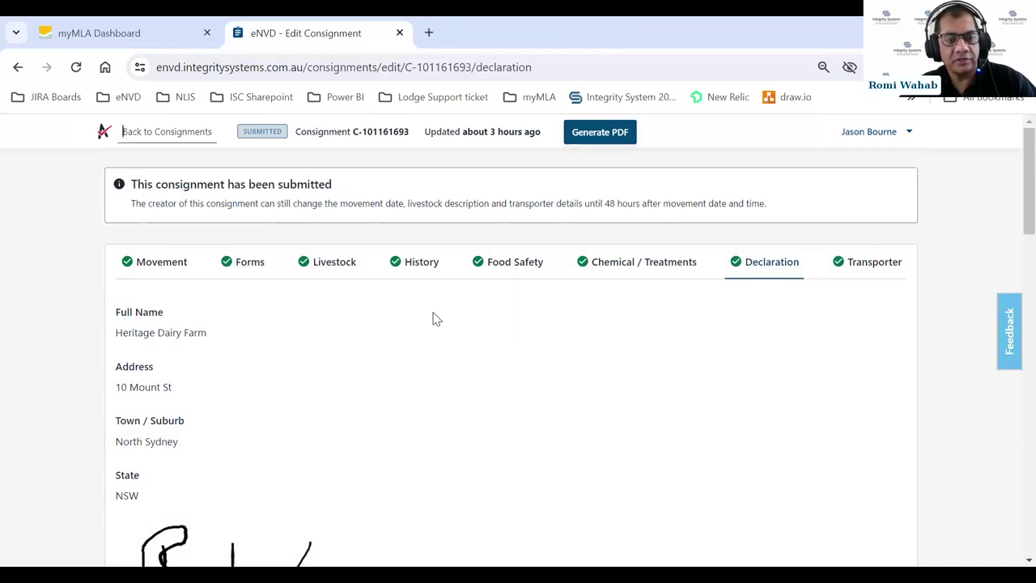
{"action": "scroll", "coordinate": [436, 319], "scroll_direction": "down", "scroll_amount": 1}
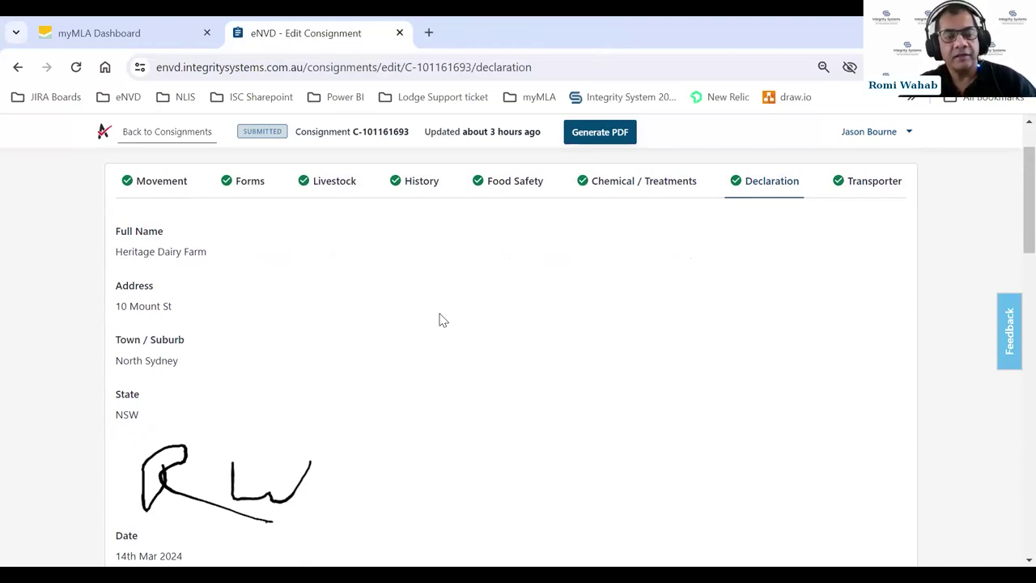
{"action": "scroll", "coordinate": [440, 320], "scroll_direction": "down", "scroll_amount": 1}
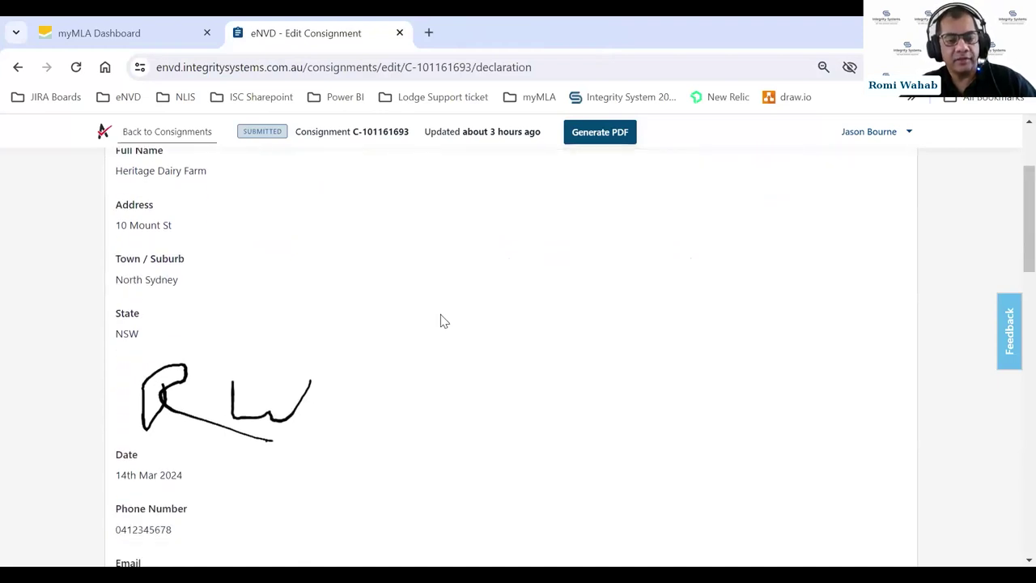
{"action": "scroll", "coordinate": [438, 319], "scroll_direction": "down", "scroll_amount": 1}
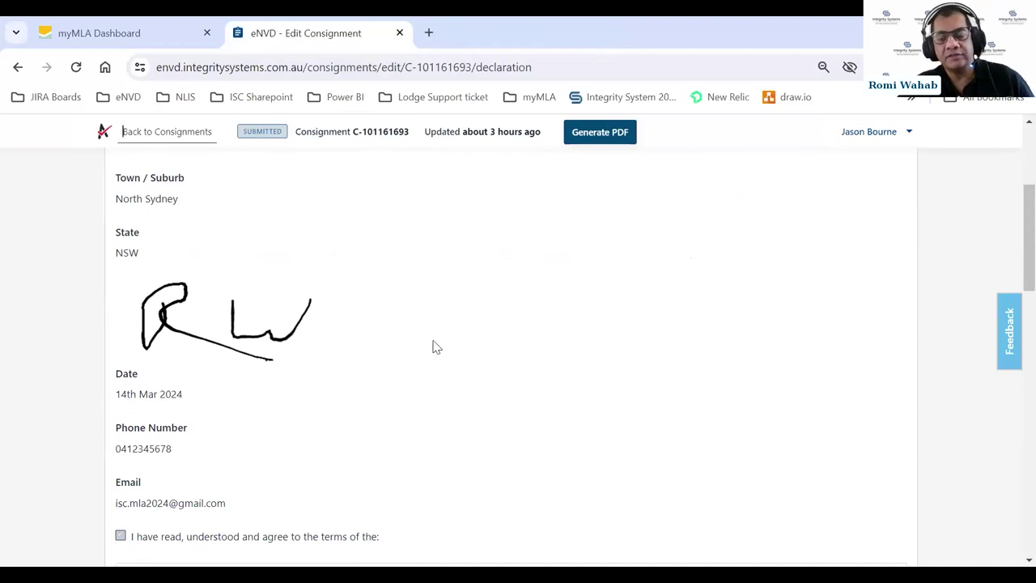
{"action": "scroll", "coordinate": [433, 346], "scroll_direction": "down", "scroll_amount": 2}
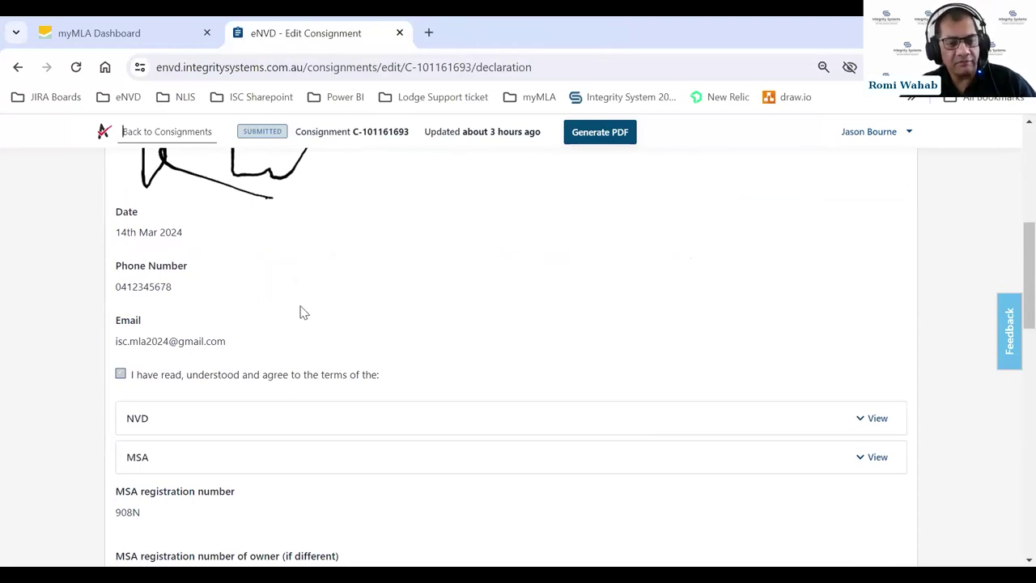
{"action": "scroll", "coordinate": [300, 312], "scroll_direction": "down", "scroll_amount": 2}
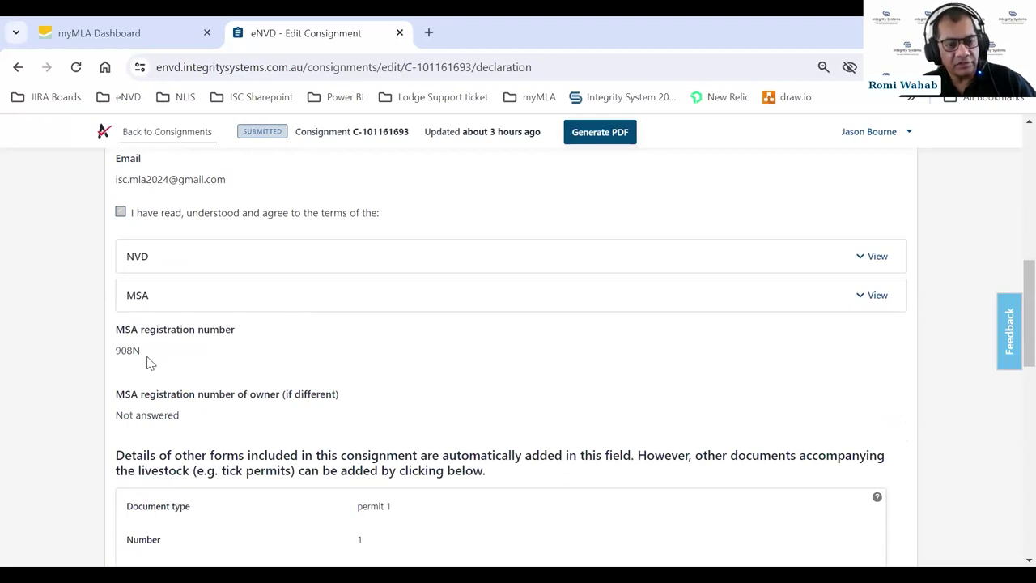
{"action": "scroll", "coordinate": [322, 388], "scroll_direction": "down", "scroll_amount": 2}
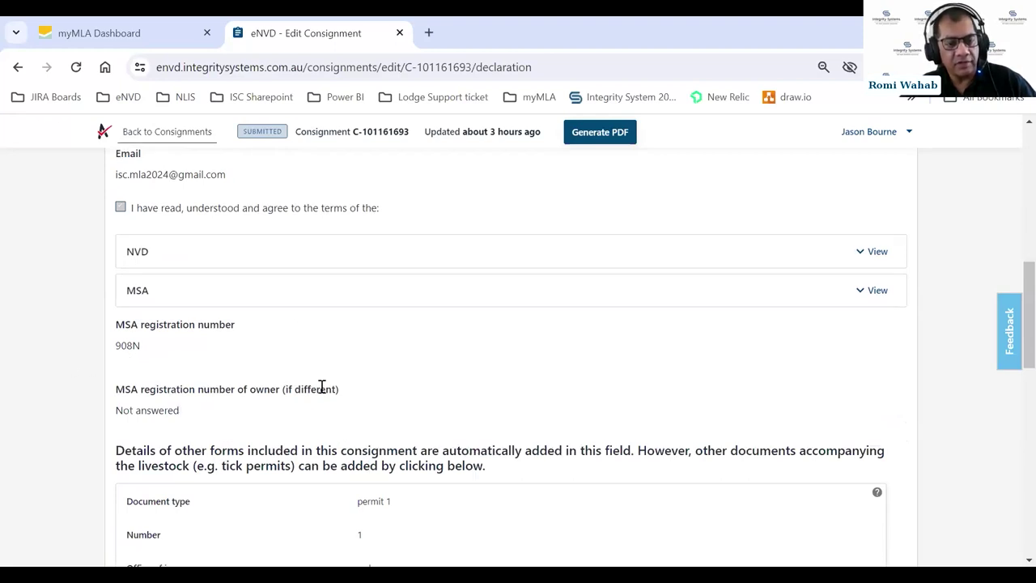
{"action": "scroll", "coordinate": [359, 381], "scroll_direction": "down", "scroll_amount": 1}
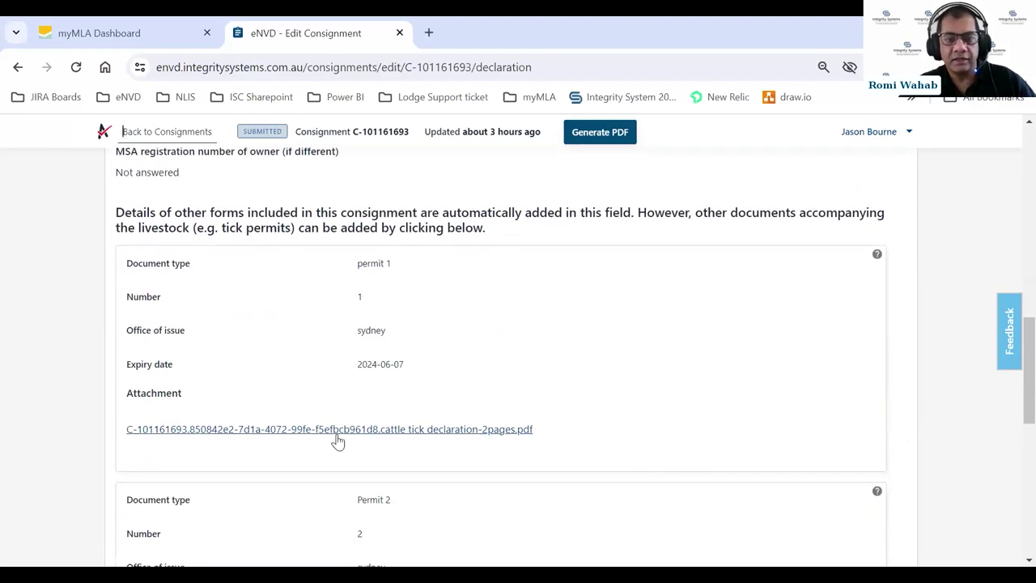
{"action": "left_click", "coordinate": [378, 436]}
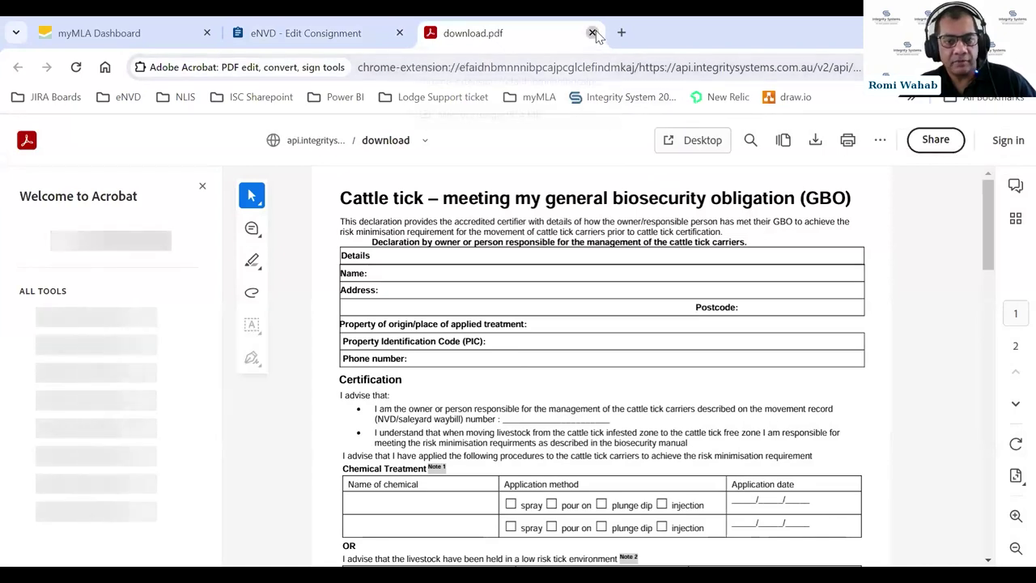
{"action": "left_click", "coordinate": [593, 34]}
{"action": "scroll", "coordinate": [566, 316], "scroll_direction": "down", "scroll_amount": 2}
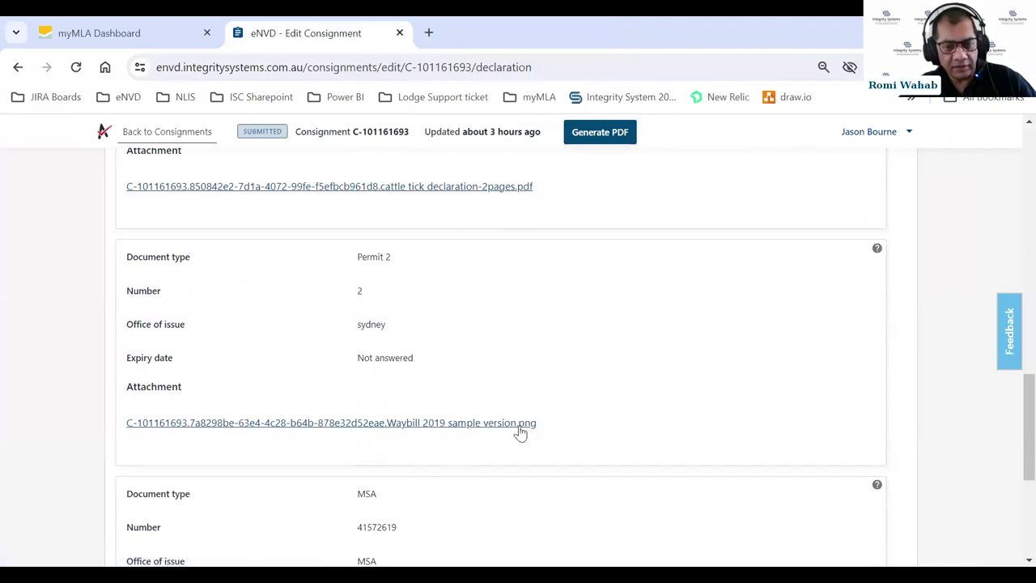
{"action": "left_click", "coordinate": [474, 423]}
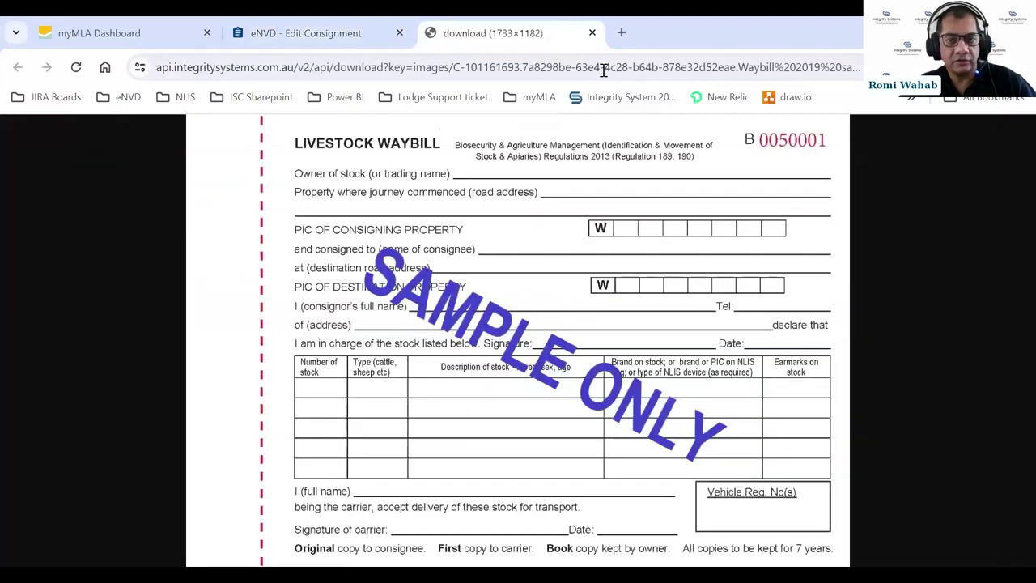
{"action": "left_click", "coordinate": [592, 33]}
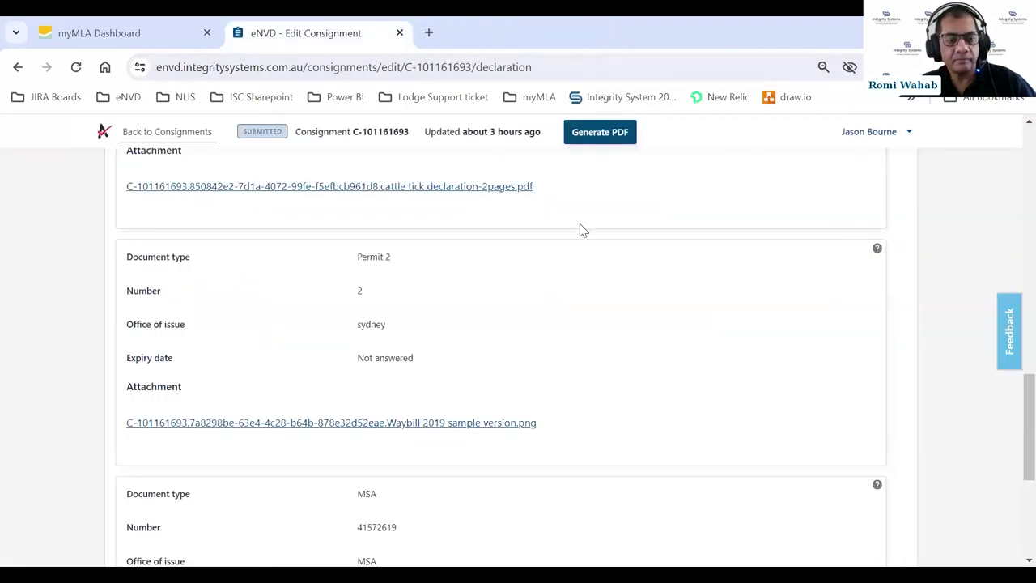
{"action": "scroll", "coordinate": [579, 226], "scroll_direction": "down", "scroll_amount": 2}
{"action": "scroll", "coordinate": [580, 231], "scroll_direction": "down", "scroll_amount": 2}
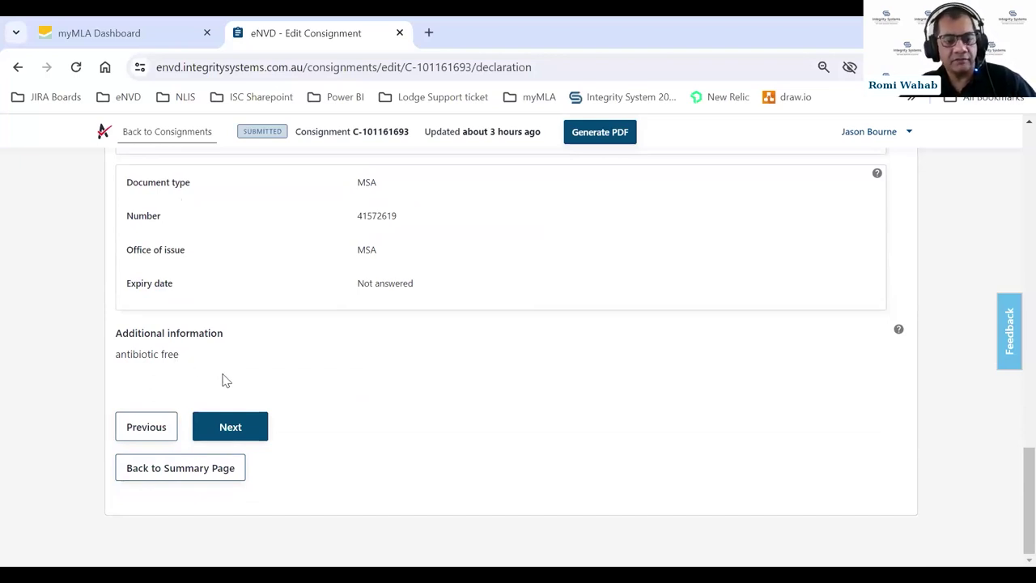
- View the Transporter section's two signed transporters, moving 2024-03-15 at 07:30 and 19:50
{"action": "left_click", "coordinate": [231, 433]}
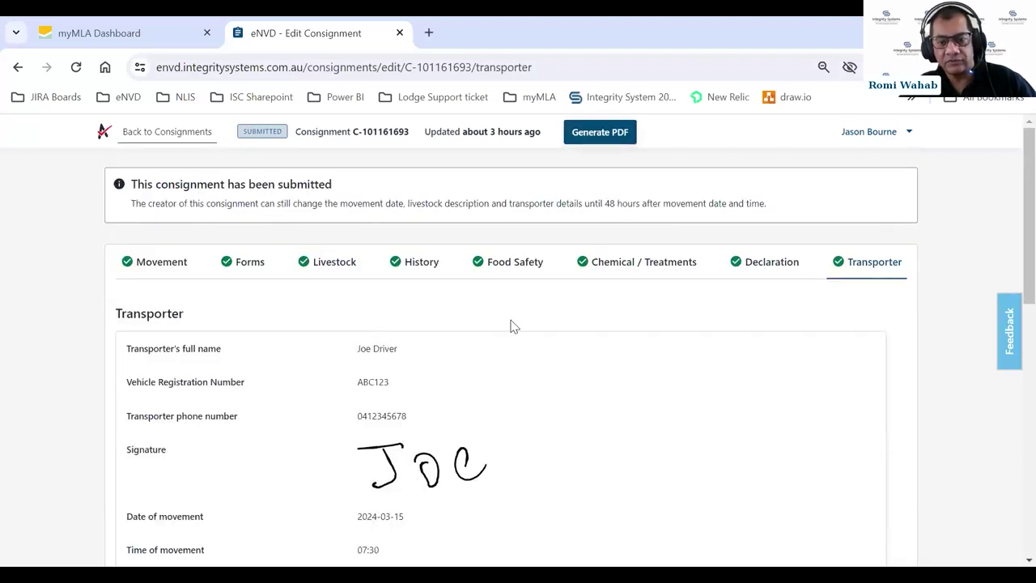
{"action": "scroll", "coordinate": [511, 326], "scroll_direction": "down", "scroll_amount": 1}
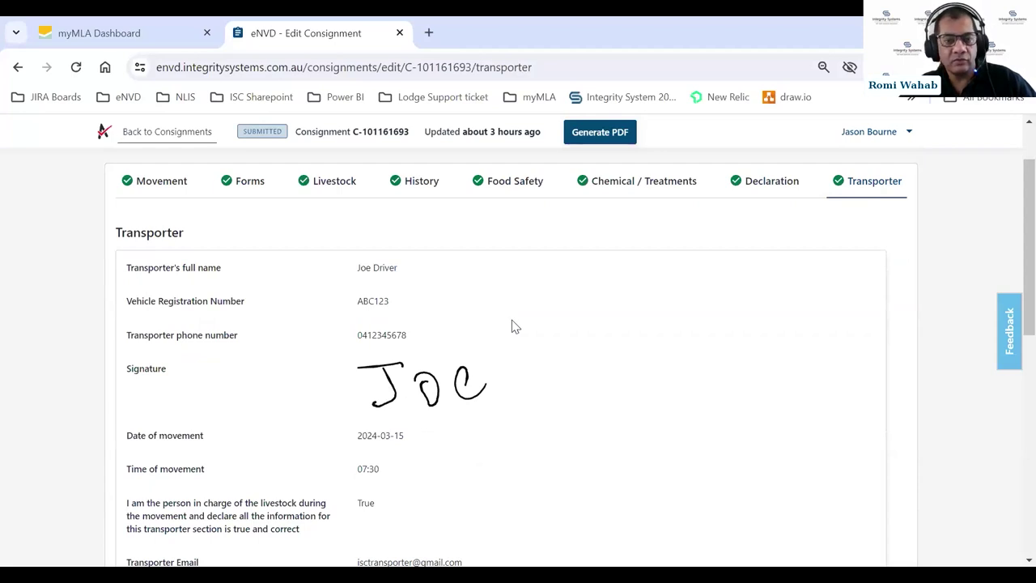
{"action": "scroll", "coordinate": [511, 325], "scroll_direction": "down", "scroll_amount": 1}
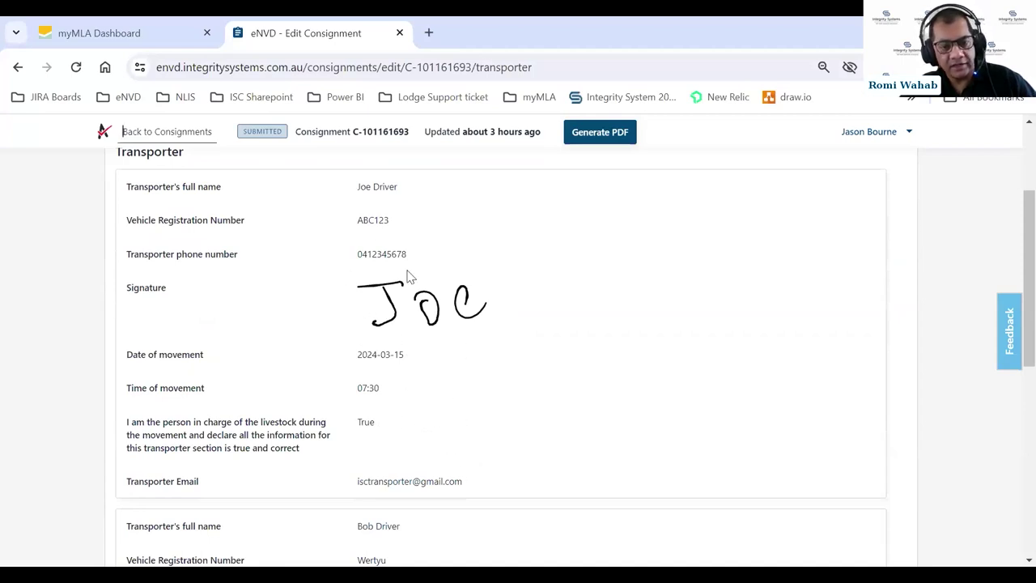
{"action": "scroll", "coordinate": [425, 320], "scroll_direction": "down", "scroll_amount": 2}
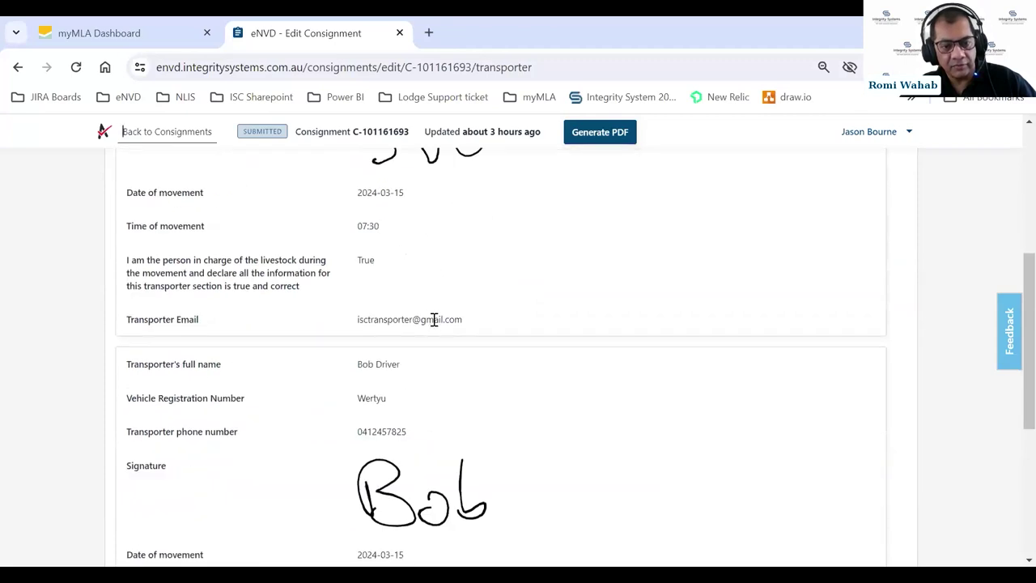
{"action": "scroll", "coordinate": [435, 319], "scroll_direction": "down", "scroll_amount": 2}
{"action": "scroll", "coordinate": [435, 324], "scroll_direction": "down", "scroll_amount": 1}
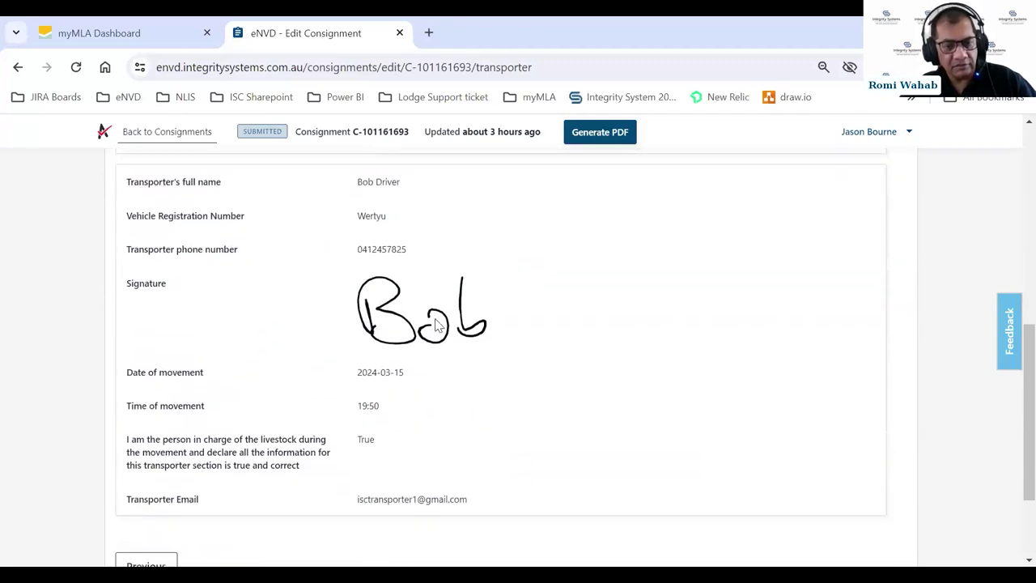
{"action": "scroll", "coordinate": [435, 324], "scroll_direction": "down", "scroll_amount": 1}
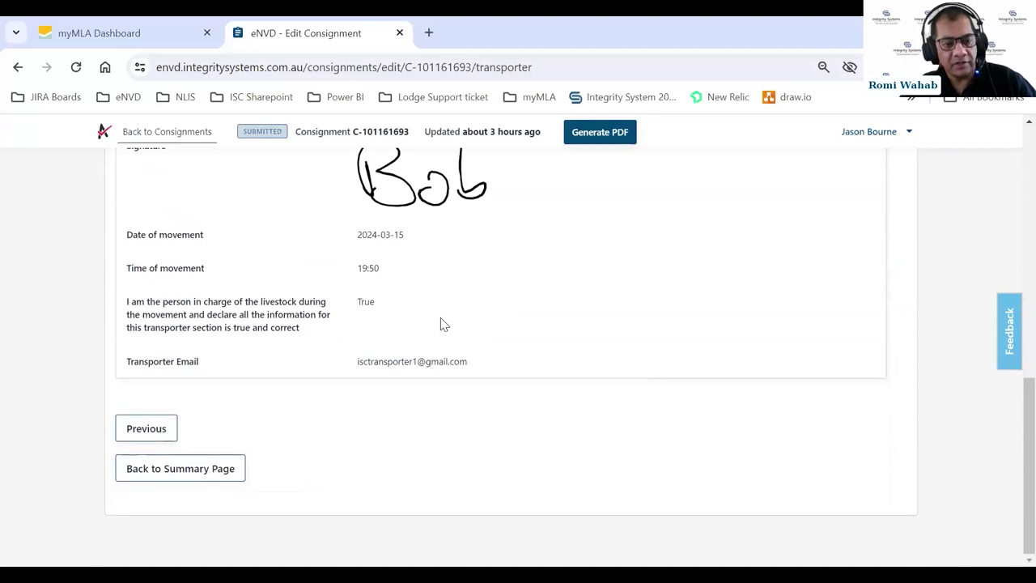
- Return to the consignment summary and scroll down to its six comments
{"action": "left_click", "coordinate": [209, 474]}
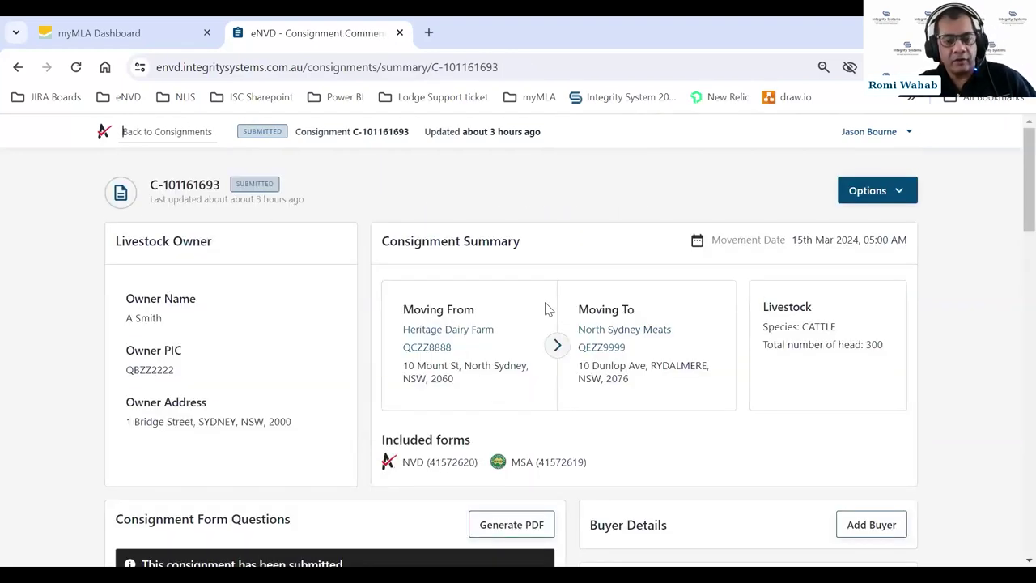
{"action": "scroll", "coordinate": [548, 306], "scroll_direction": "down", "scroll_amount": 5}
{"action": "scroll", "coordinate": [548, 305], "scroll_direction": "up", "scroll_amount": 2}
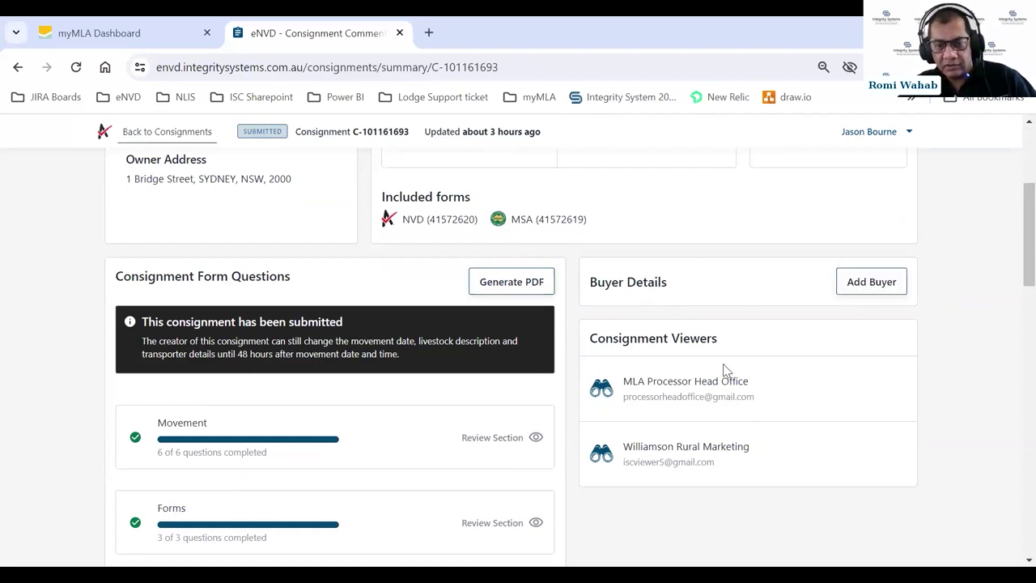
{"action": "scroll", "coordinate": [736, 365], "scroll_direction": "down", "scroll_amount": 2}
{"action": "scroll", "coordinate": [739, 365], "scroll_direction": "up", "scroll_amount": 2}
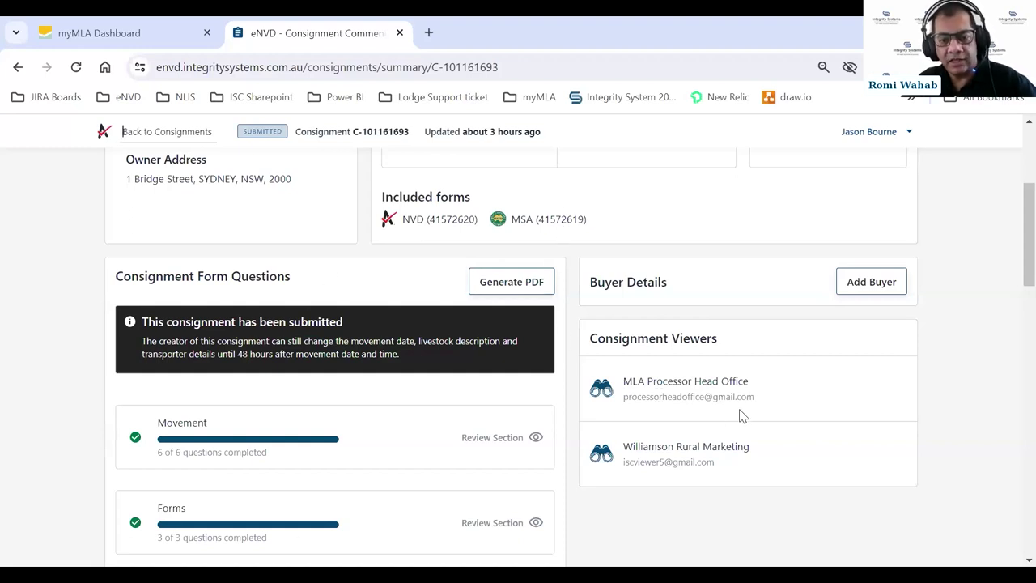
{"action": "scroll", "coordinate": [689, 391], "scroll_direction": "down", "scroll_amount": 3}
{"action": "scroll", "coordinate": [691, 397], "scroll_direction": "down", "scroll_amount": 6}
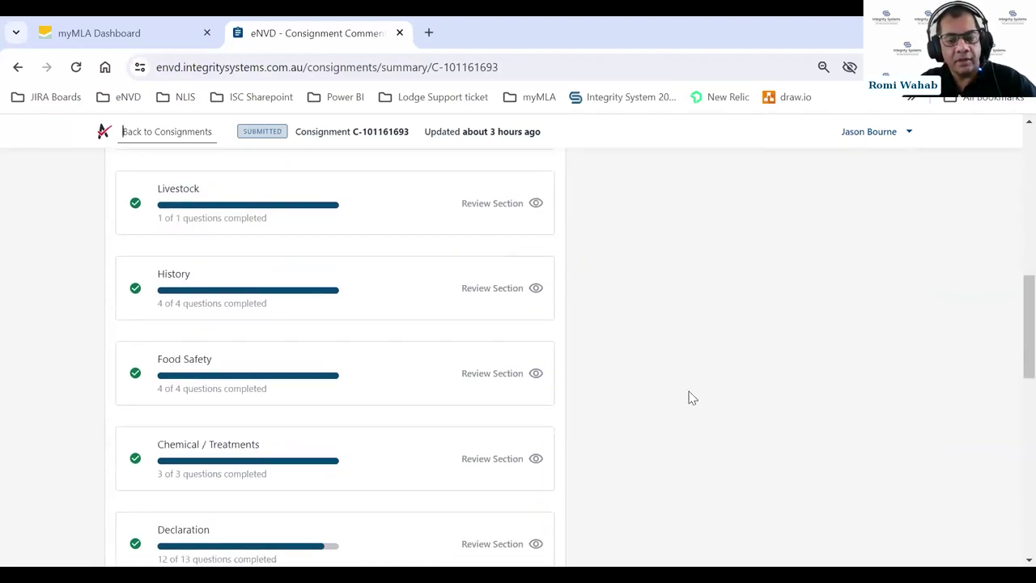
{"action": "scroll", "coordinate": [684, 397], "scroll_direction": "down", "scroll_amount": 2}
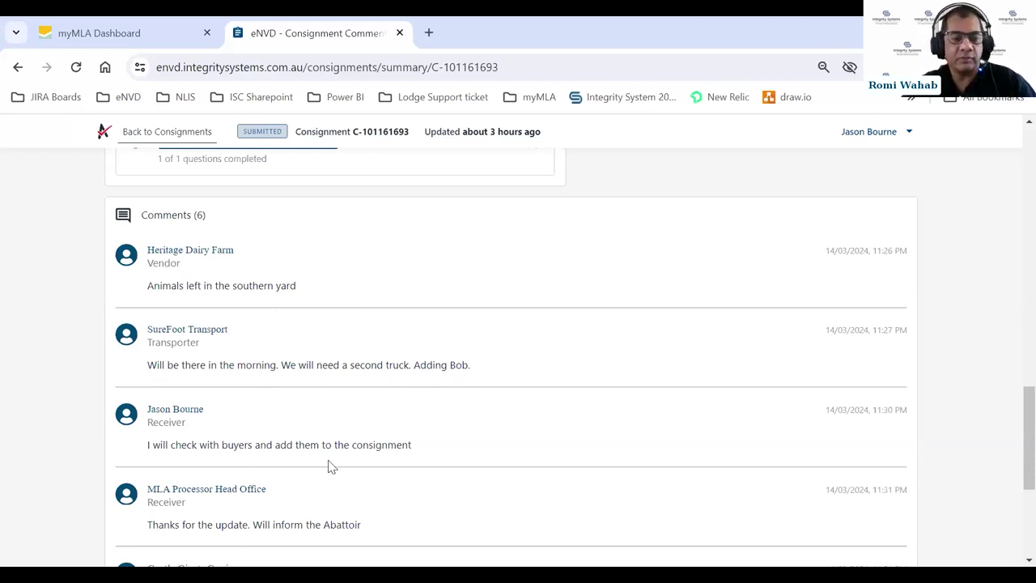
{"action": "scroll", "coordinate": [448, 435], "scroll_direction": "down", "scroll_amount": 1}
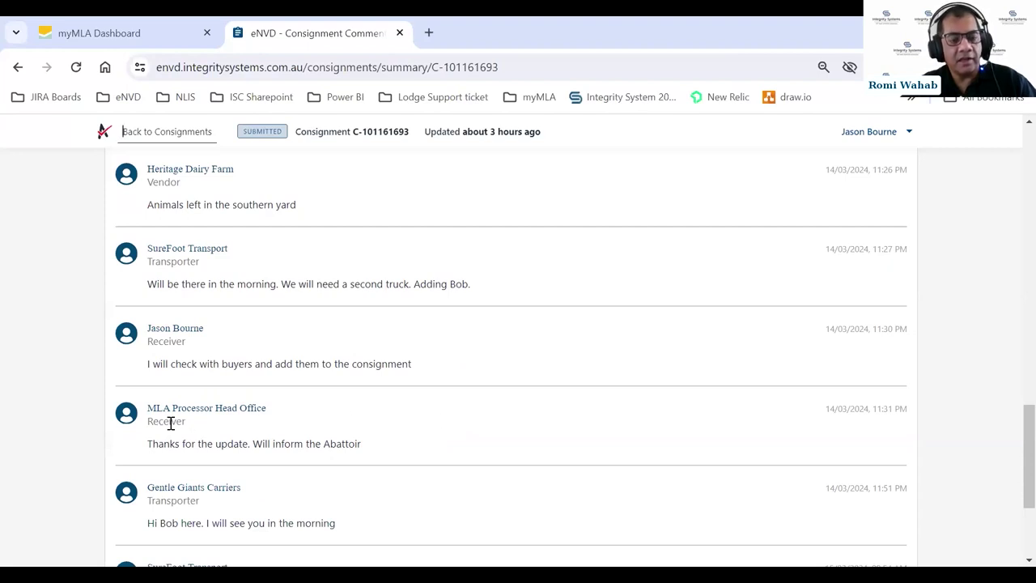
{"action": "scroll", "coordinate": [653, 378], "scroll_direction": "up", "scroll_amount": 1}
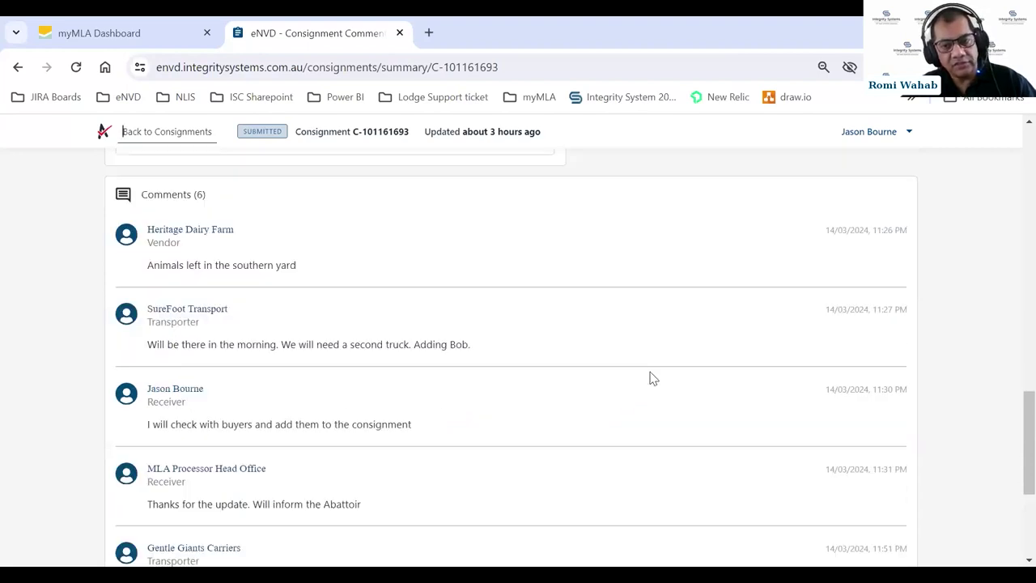
{"action": "scroll", "coordinate": [653, 378], "scroll_direction": "up", "scroll_amount": 10}
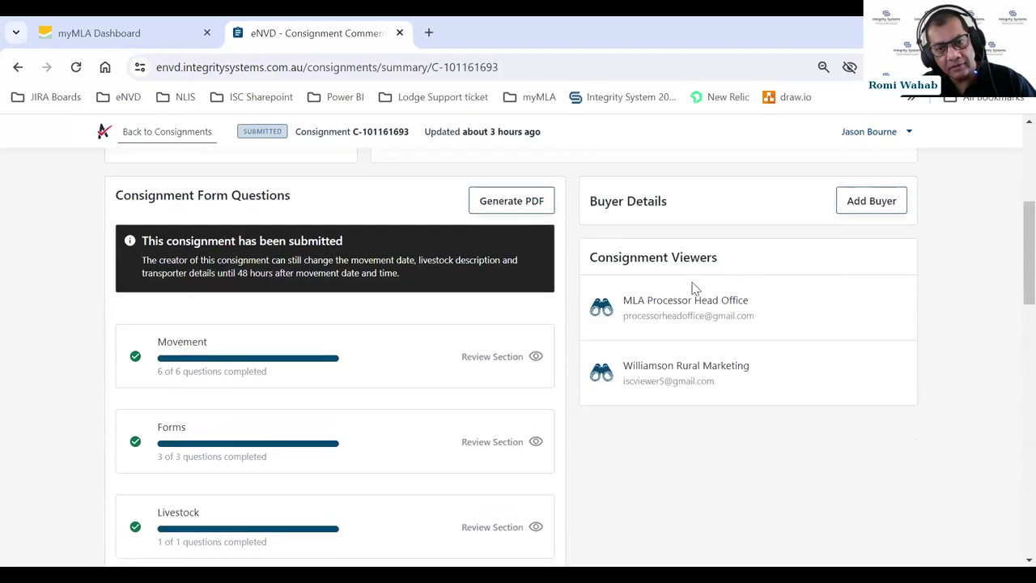
{"action": "scroll", "coordinate": [670, 318], "scroll_direction": "down", "scroll_amount": 7}
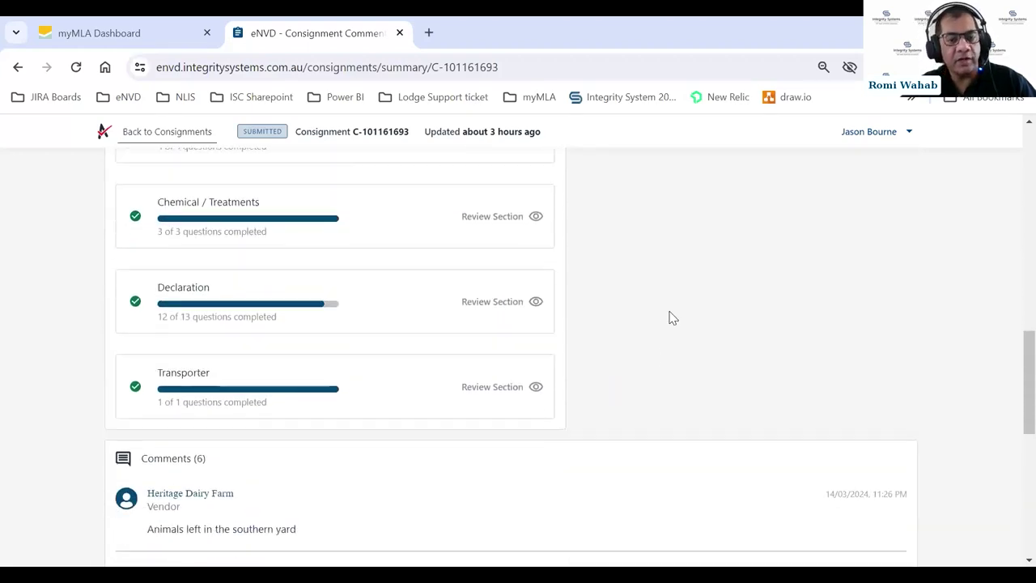
{"action": "scroll", "coordinate": [671, 317], "scroll_direction": "down", "scroll_amount": 6}
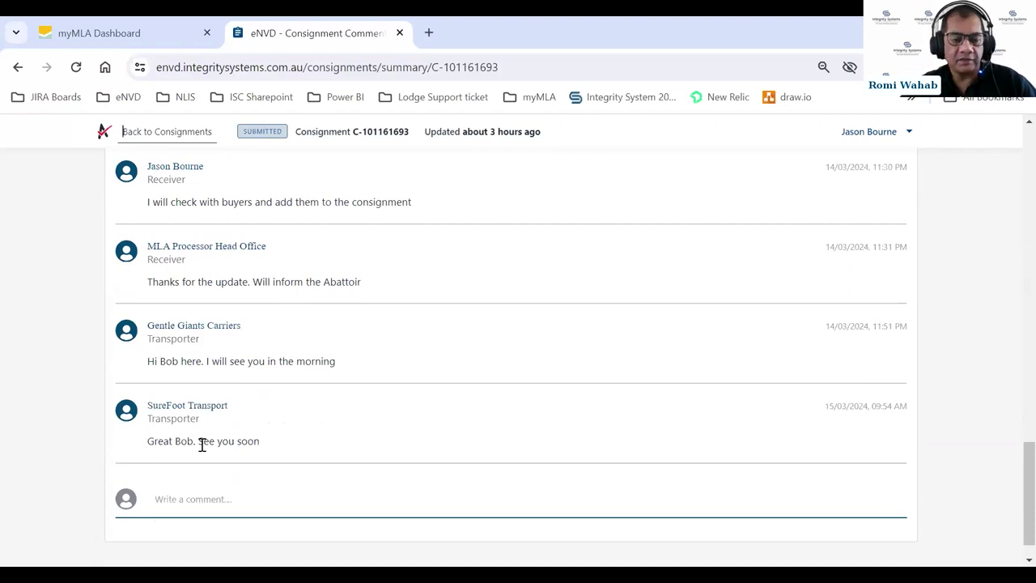
{"action": "scroll", "coordinate": [296, 421], "scroll_direction": "down", "scroll_amount": 1}
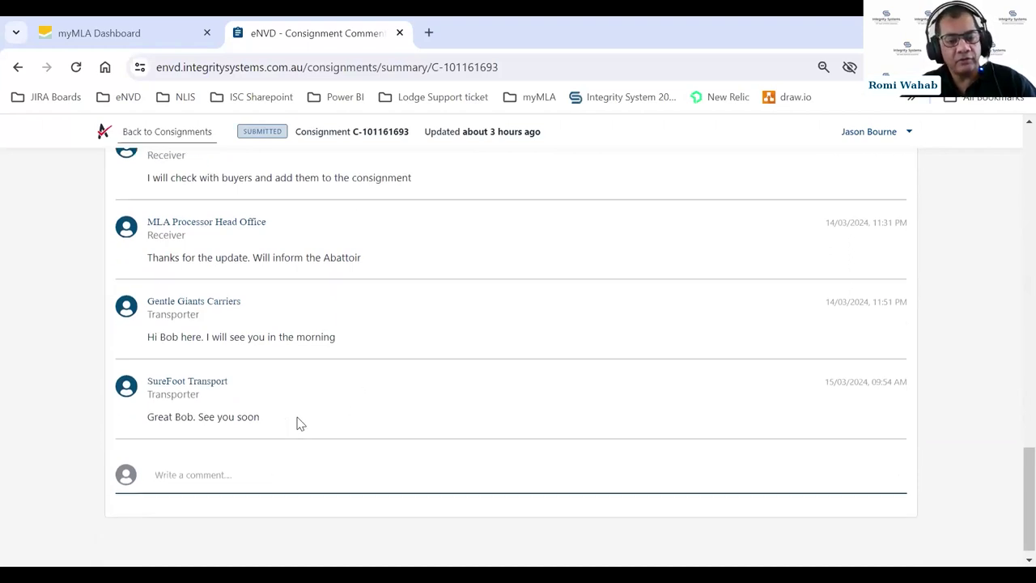
- Post the comment 'I have got the buyers. Adding them now.' on the consignment
{"action": "left_click", "coordinate": [202, 462]}
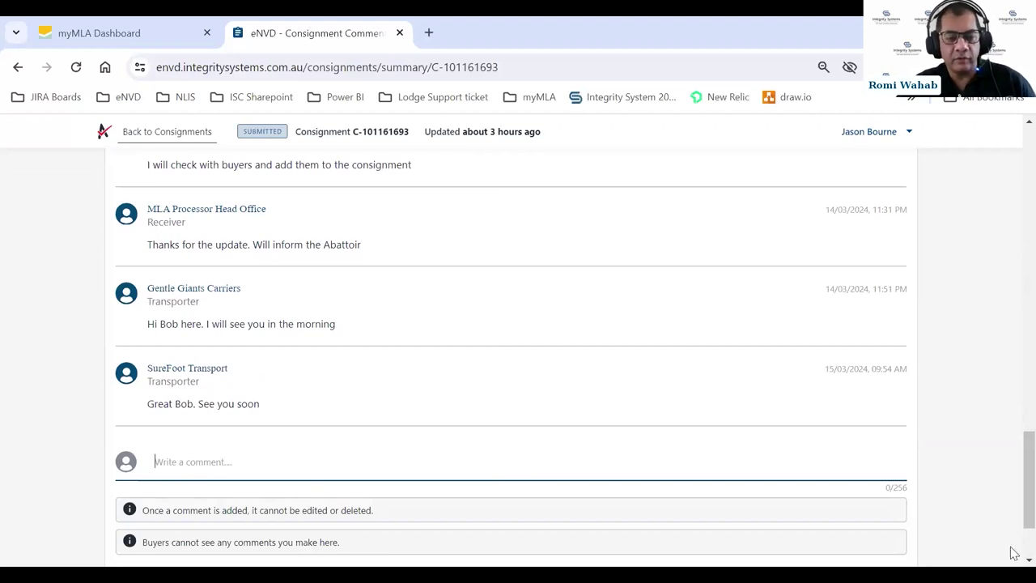
{"action": "scroll", "coordinate": [451, 433], "scroll_direction": "down", "scroll_amount": 2}
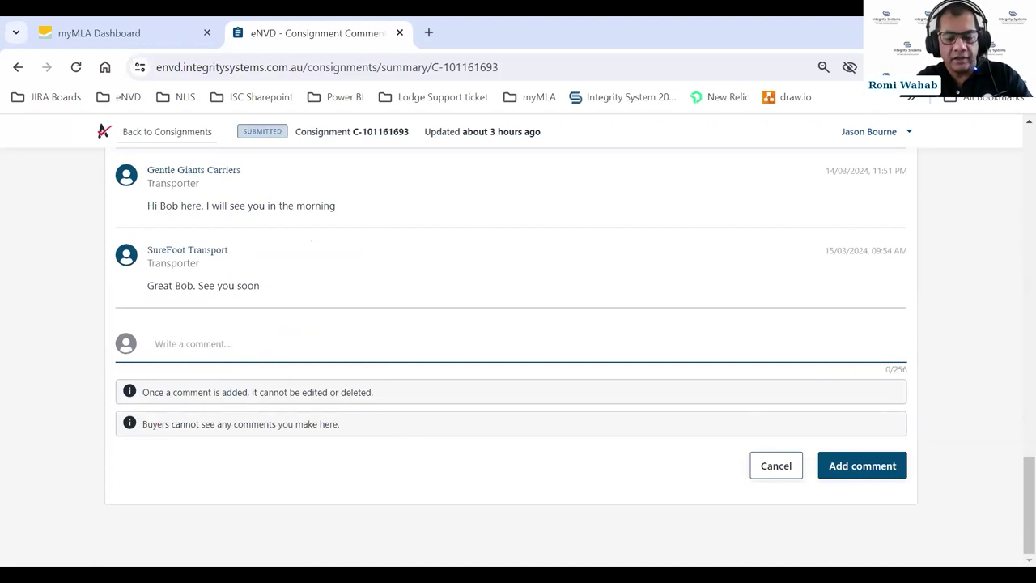
{"action": "type", "text": "I have"}
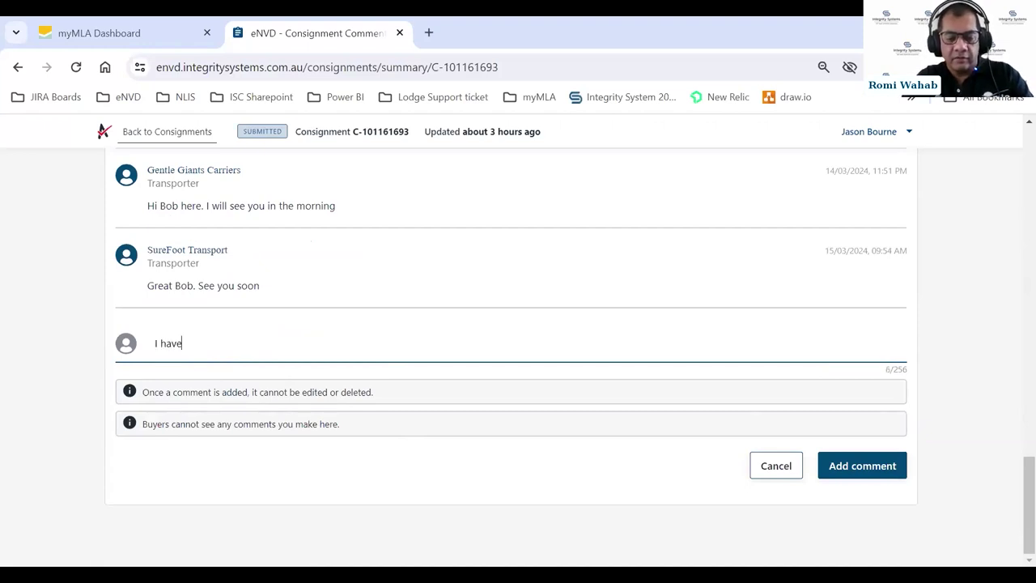
{"action": "type", "text": " got the b"}
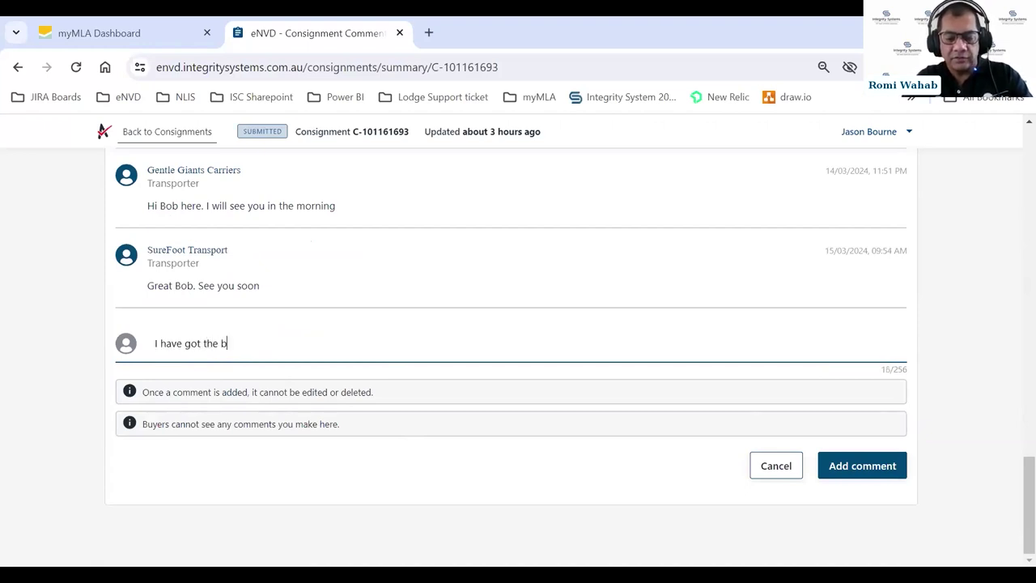
{"action": "type", "text": "uyers. Addi"}
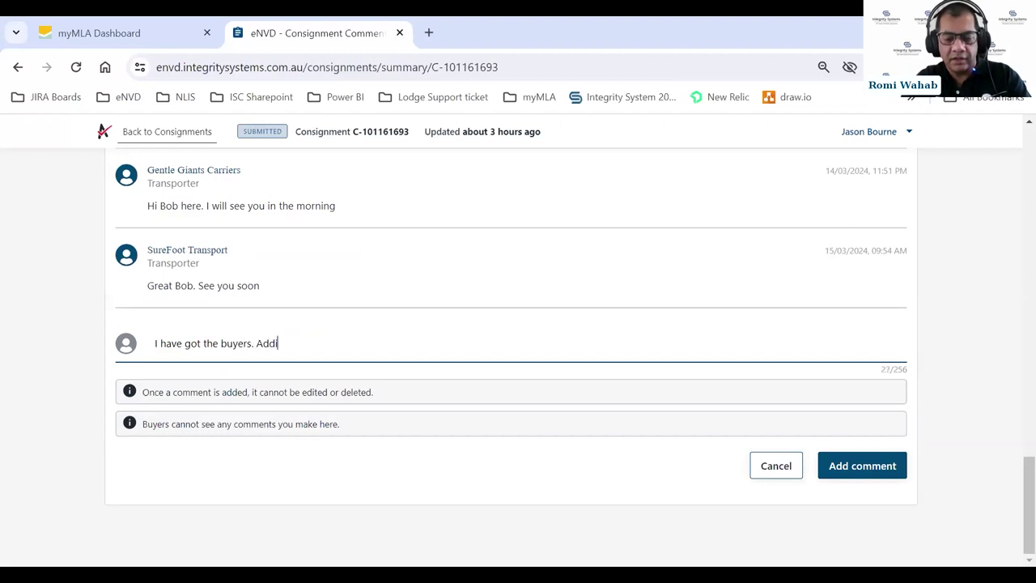
{"action": "type", "text": "ng them now."}
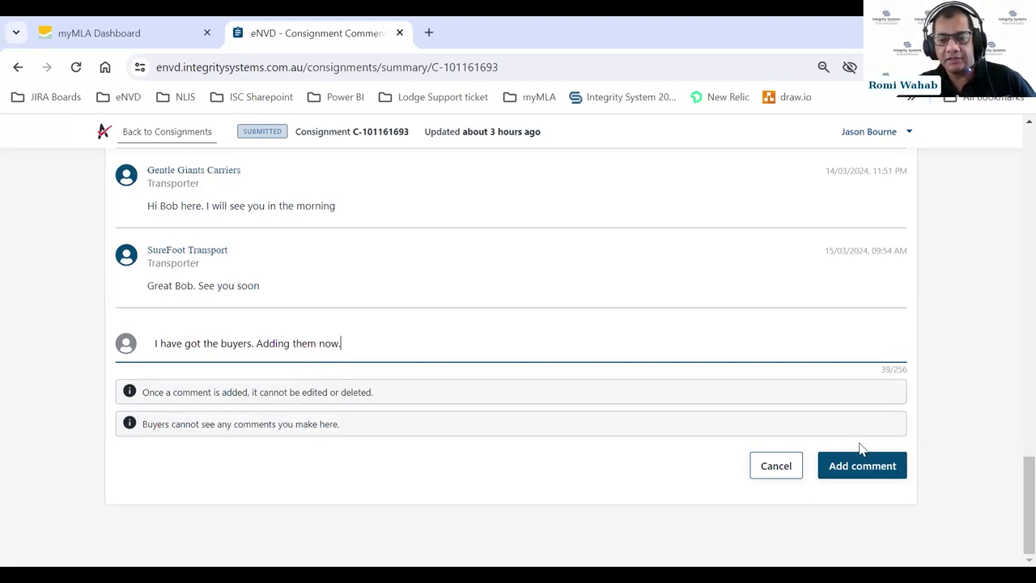
{"action": "left_click", "coordinate": [847, 468]}
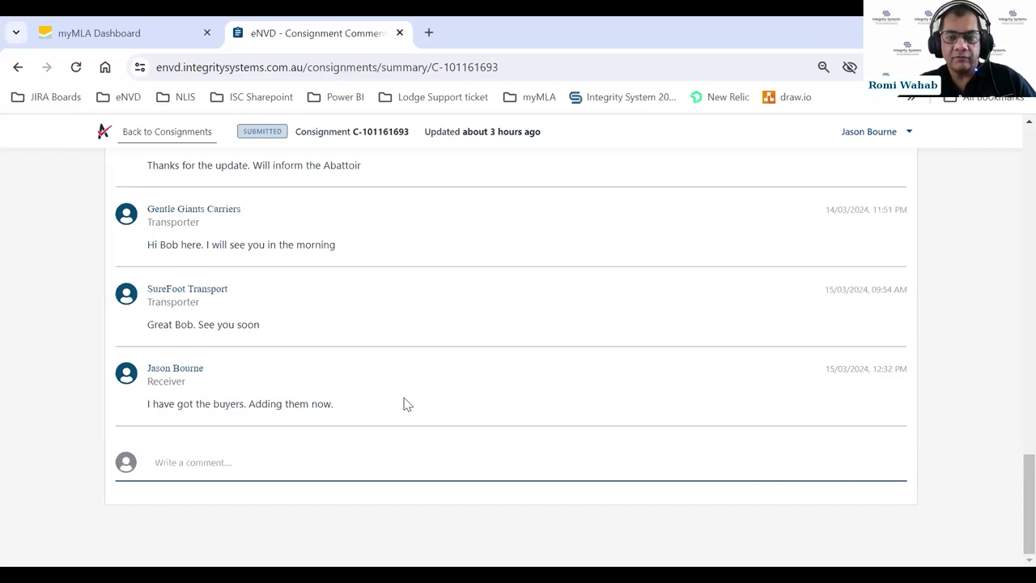
- Scroll back up to the empty Buyer Details section with Add Buyer
{"action": "scroll", "coordinate": [406, 404], "scroll_direction": "up", "scroll_amount": 2}
{"action": "scroll", "coordinate": [407, 404], "scroll_direction": "up", "scroll_amount": 2}
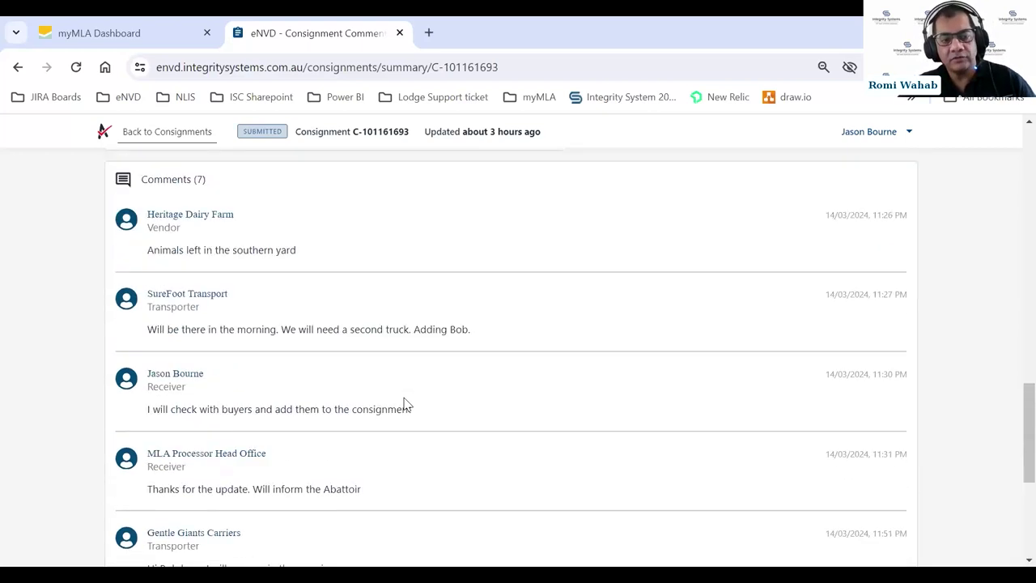
{"action": "scroll", "coordinate": [534, 385], "scroll_direction": "up", "scroll_amount": 2}
{"action": "scroll", "coordinate": [535, 385], "scroll_direction": "up", "scroll_amount": 8}
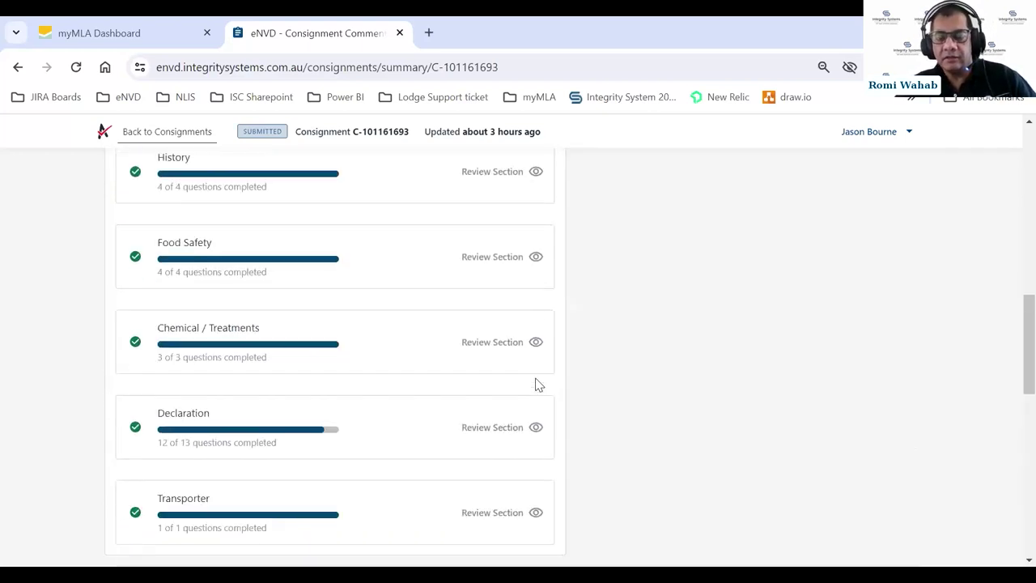
{"action": "scroll", "coordinate": [538, 385], "scroll_direction": "up", "scroll_amount": 2}
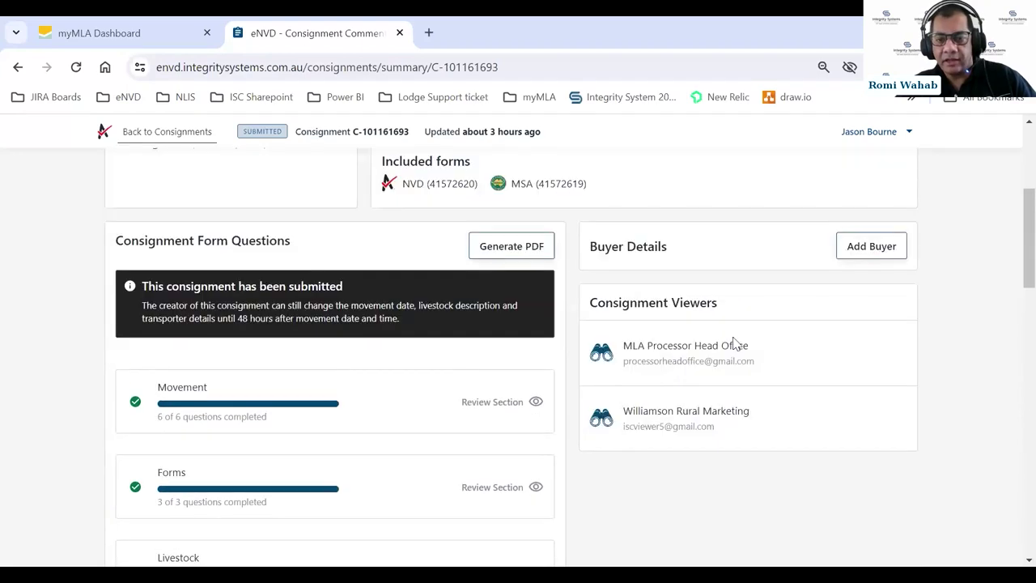
- Add a buyer at destination PIC QBZZ2222 with the buyer's e-mail and 100 head sold
{"action": "left_click", "coordinate": [868, 248]}
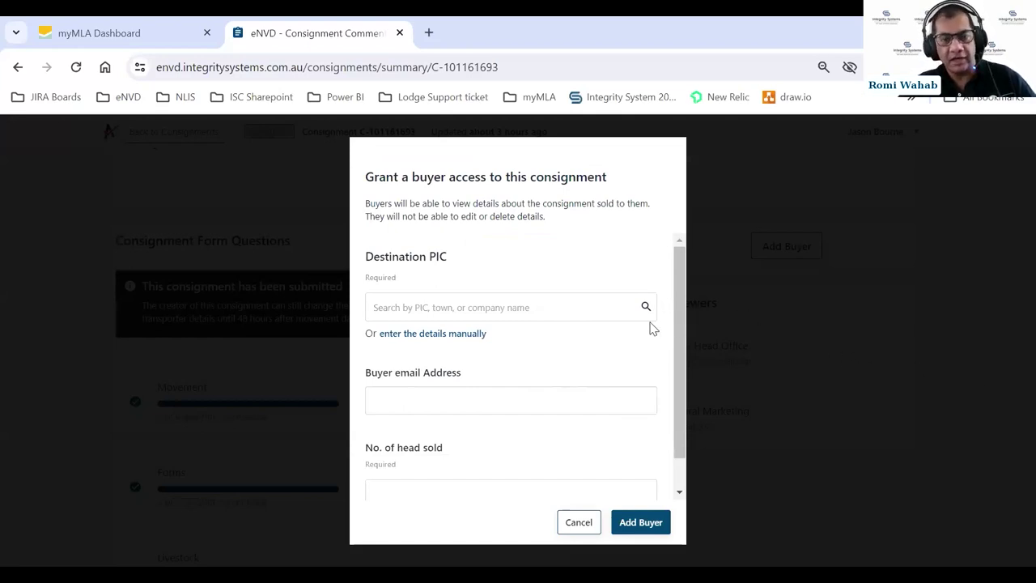
{"action": "left_click", "coordinate": [429, 305]}
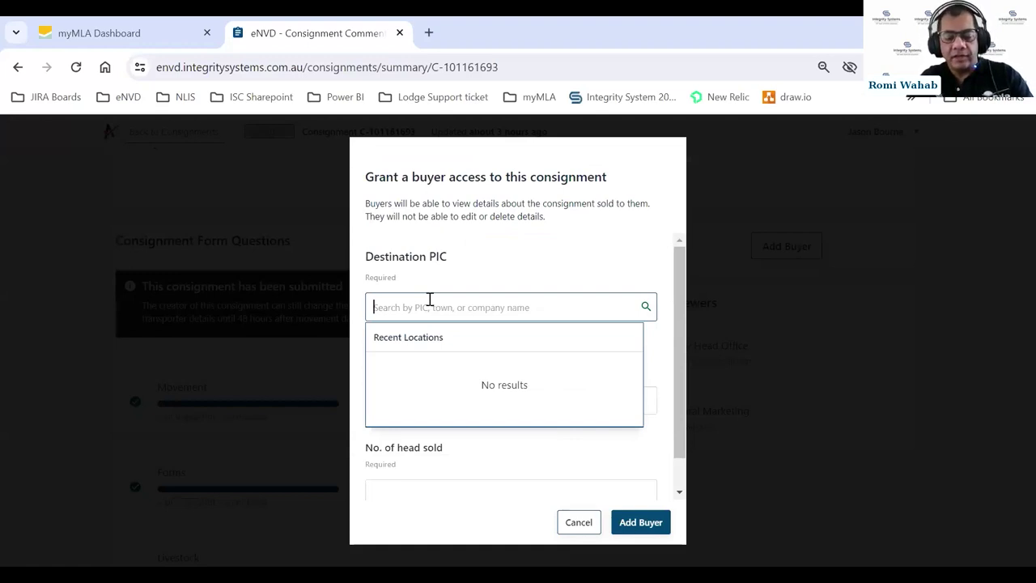
{"action": "type", "text": "qbzz2222"}
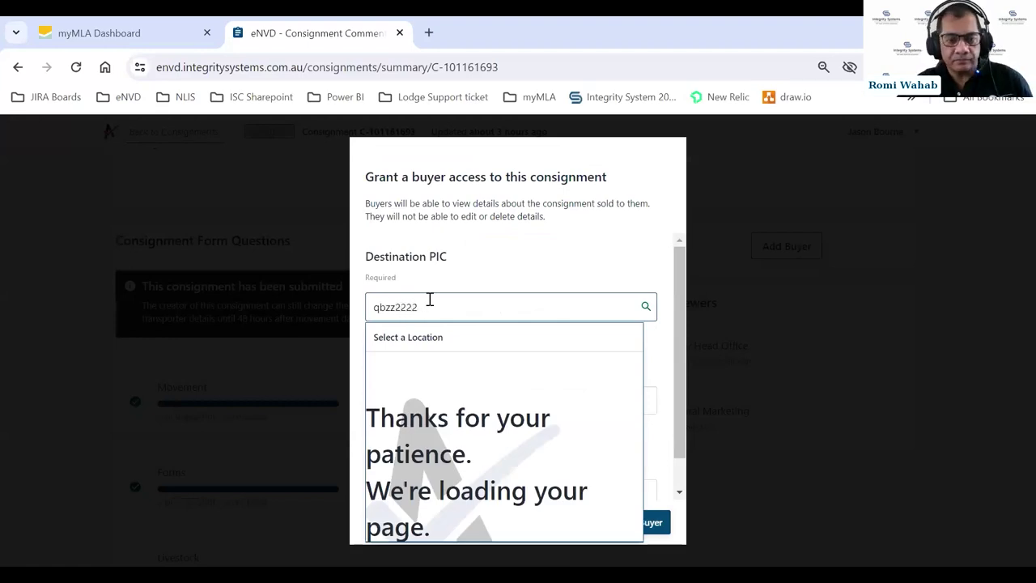
{"action": "left_click", "coordinate": [394, 387]}
{"action": "left_click", "coordinate": [389, 395]}
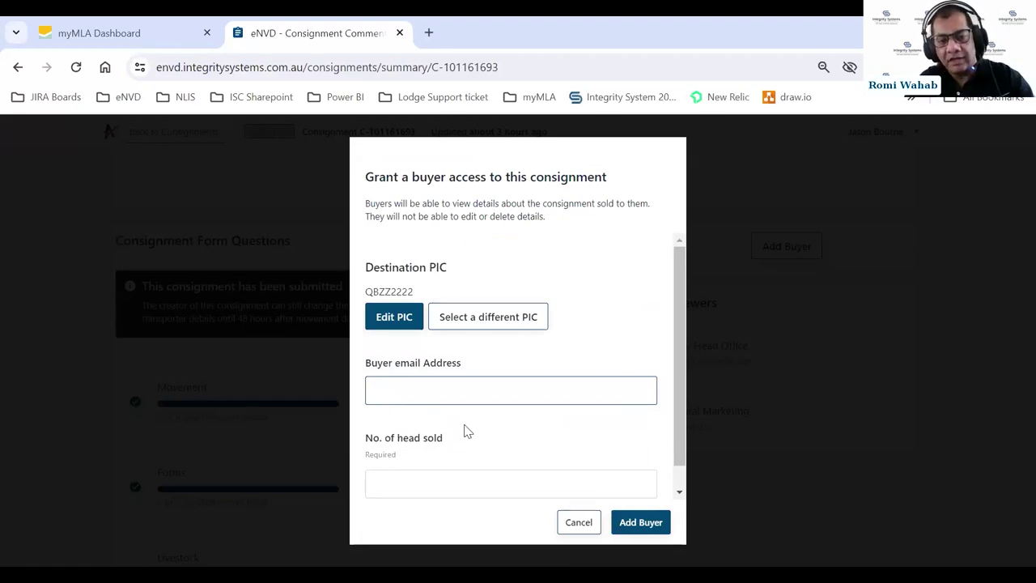
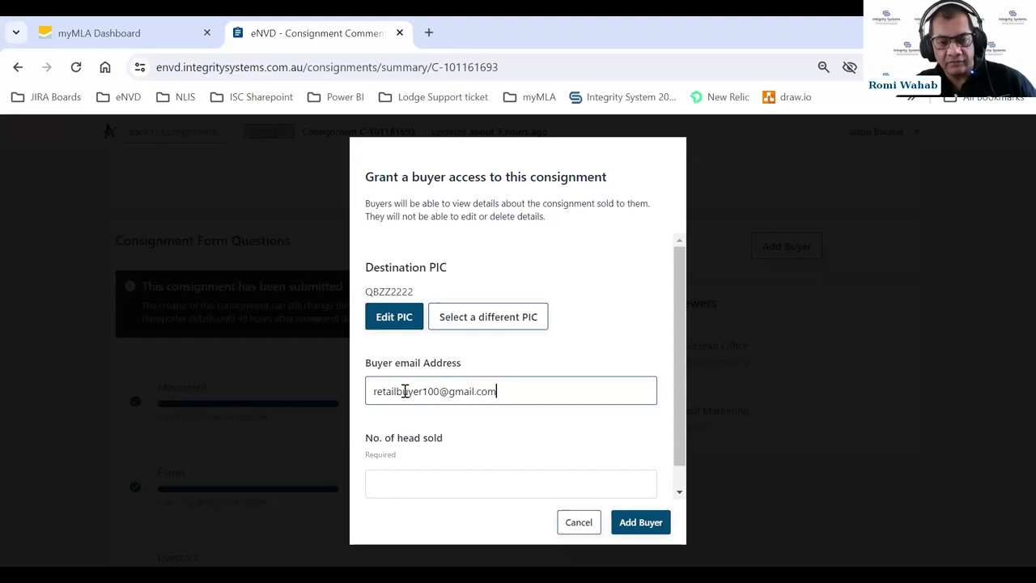
{"action": "left_click", "coordinate": [424, 481]}
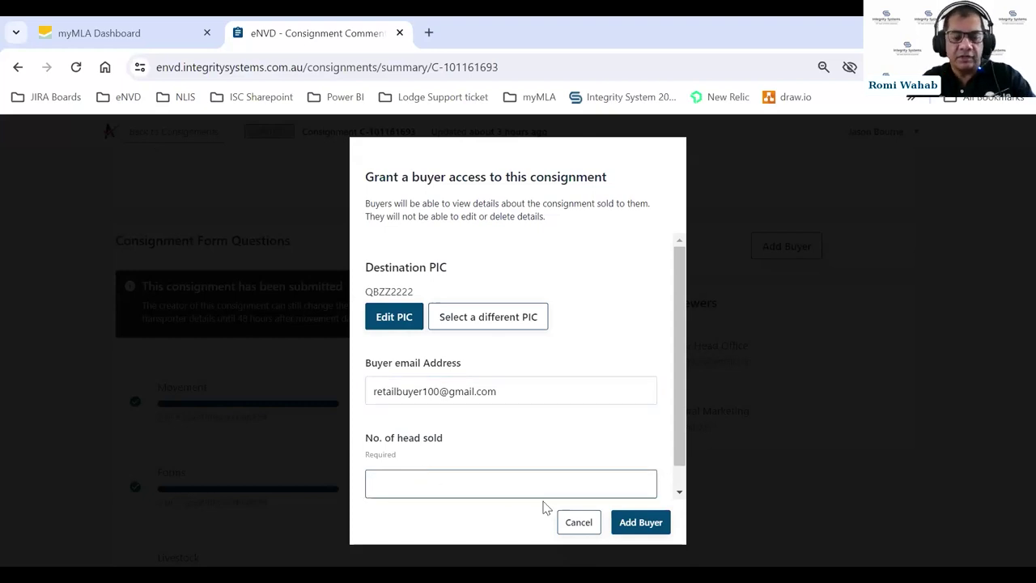
{"action": "type", "text": "100"}
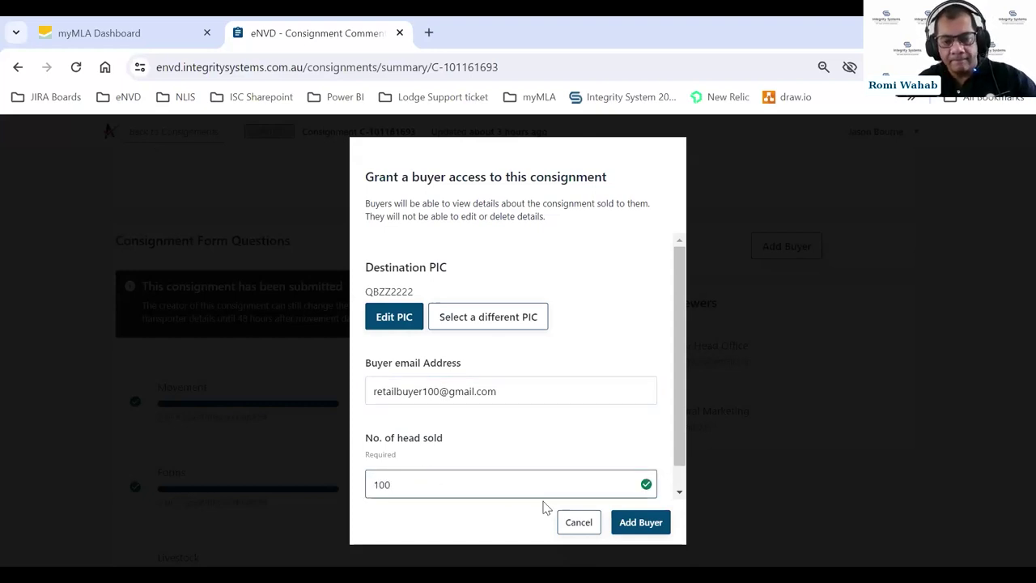
{"action": "scroll", "coordinate": [592, 456], "scroll_direction": "down", "scroll_amount": 1}
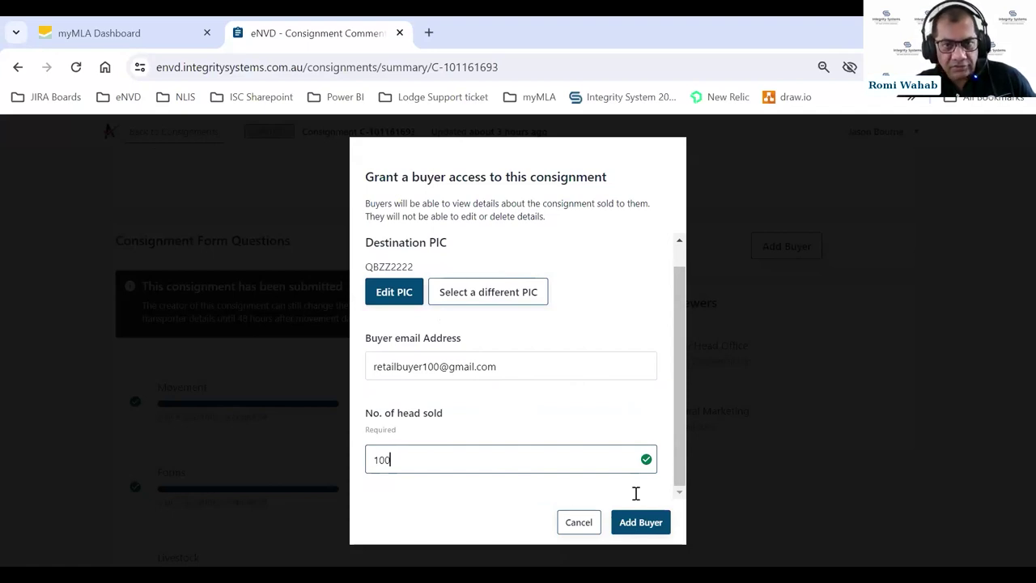
{"action": "left_click", "coordinate": [639, 525]}
{"action": "left_click", "coordinate": [641, 523]}
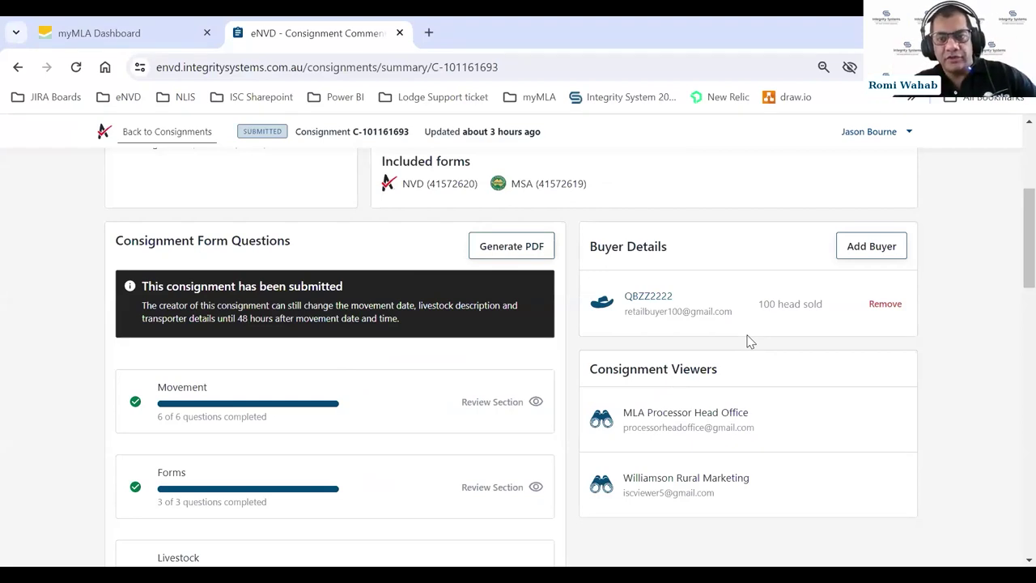
- Add a buyer at destination PIC QEZZ9999 with the buyer's e-mail and 50 head sold
{"action": "left_click", "coordinate": [857, 252]}
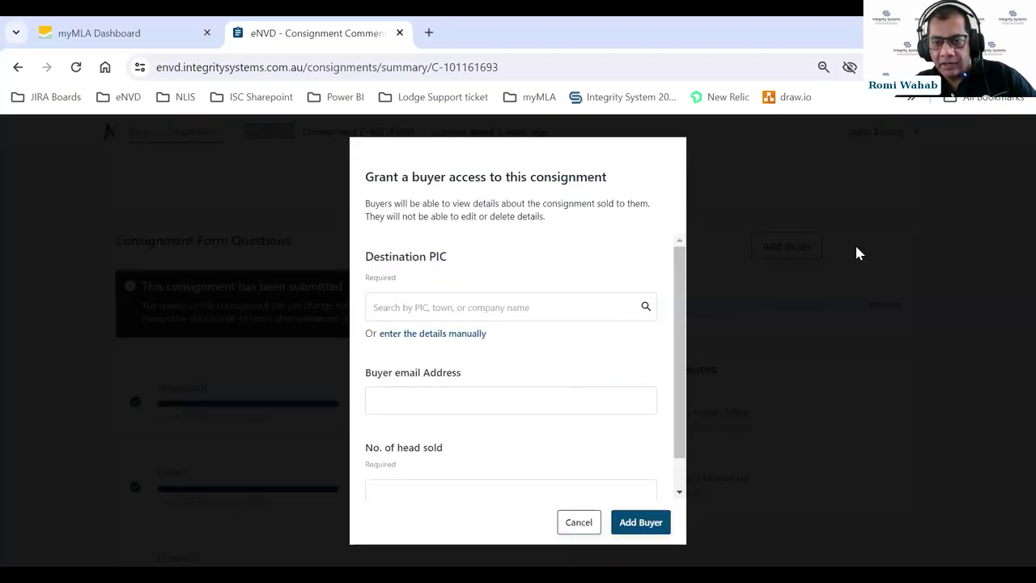
{"action": "left_click", "coordinate": [410, 306]}
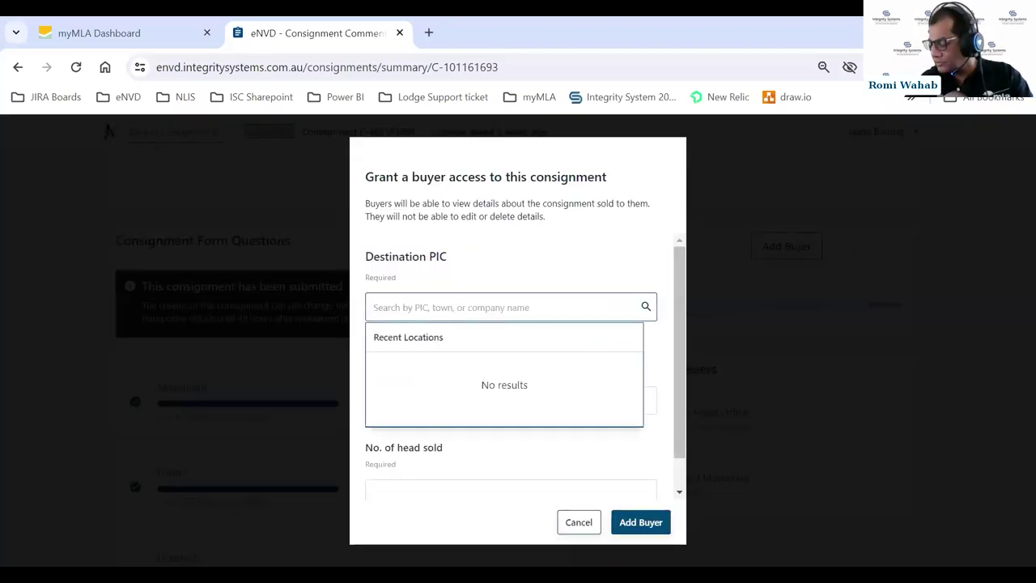
{"action": "type", "text": "QE"}
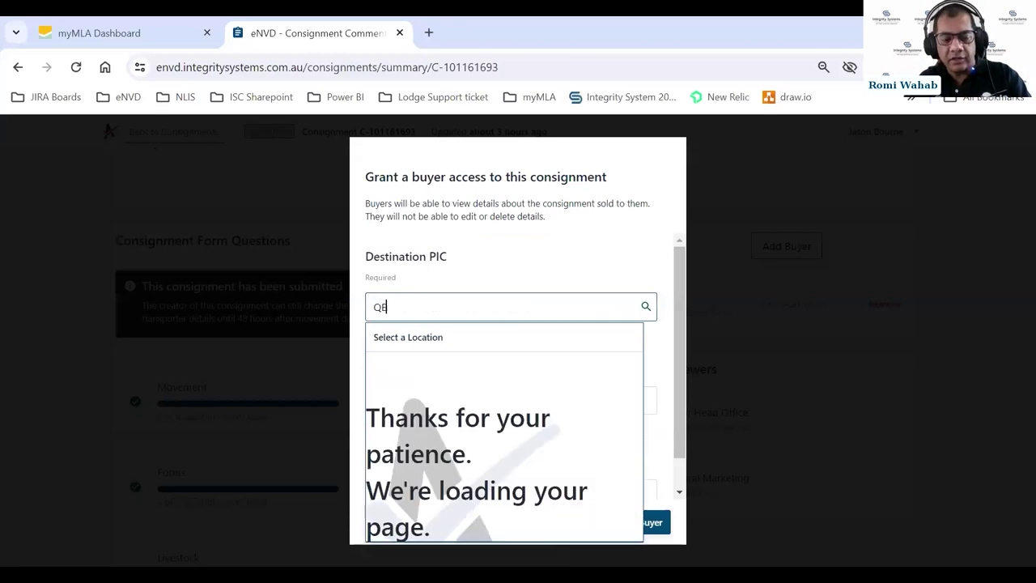
{"action": "type", "text": "ZZ9999"}
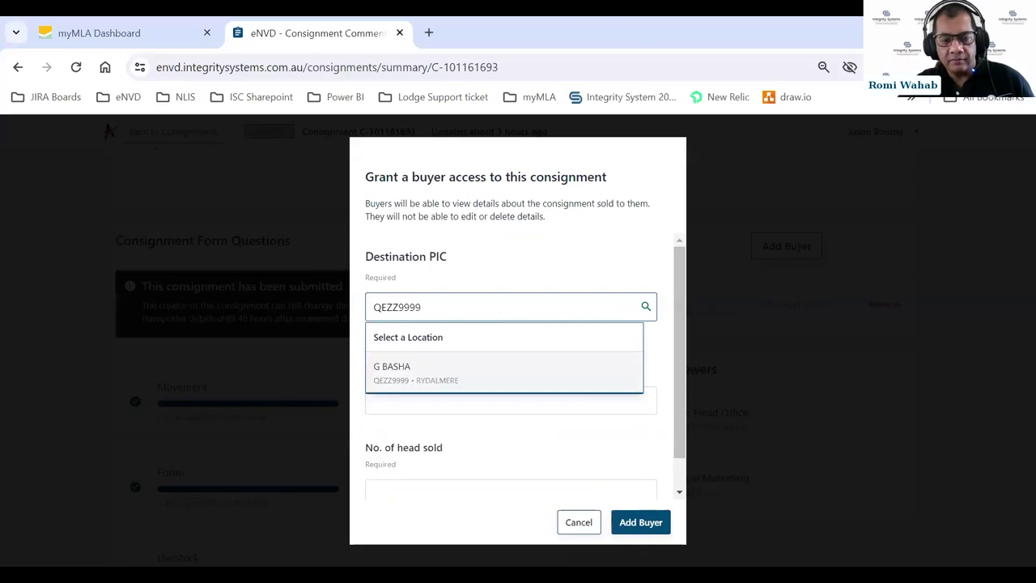
{"action": "left_click", "coordinate": [400, 387]}
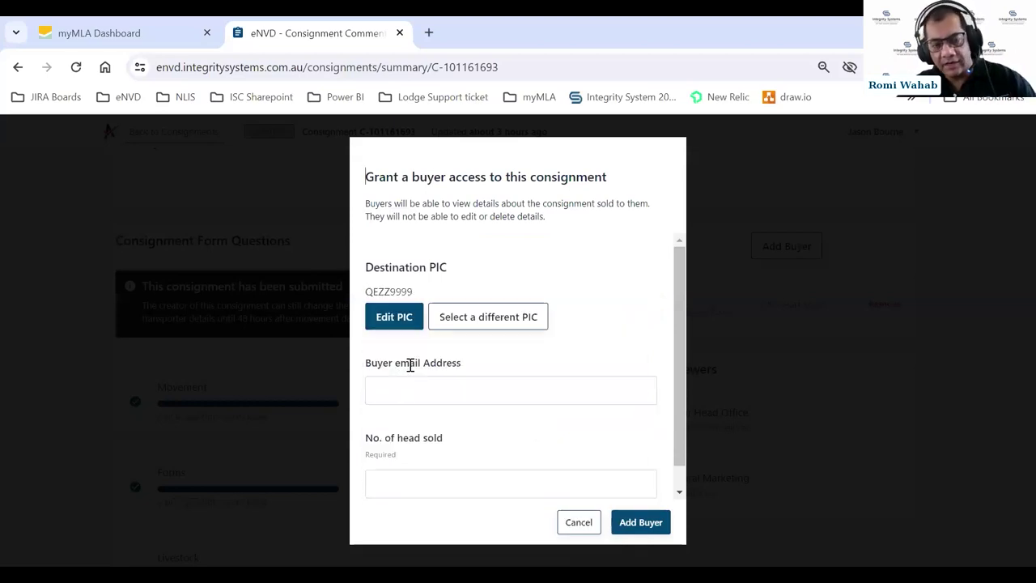
{"action": "left_click", "coordinate": [389, 390]}
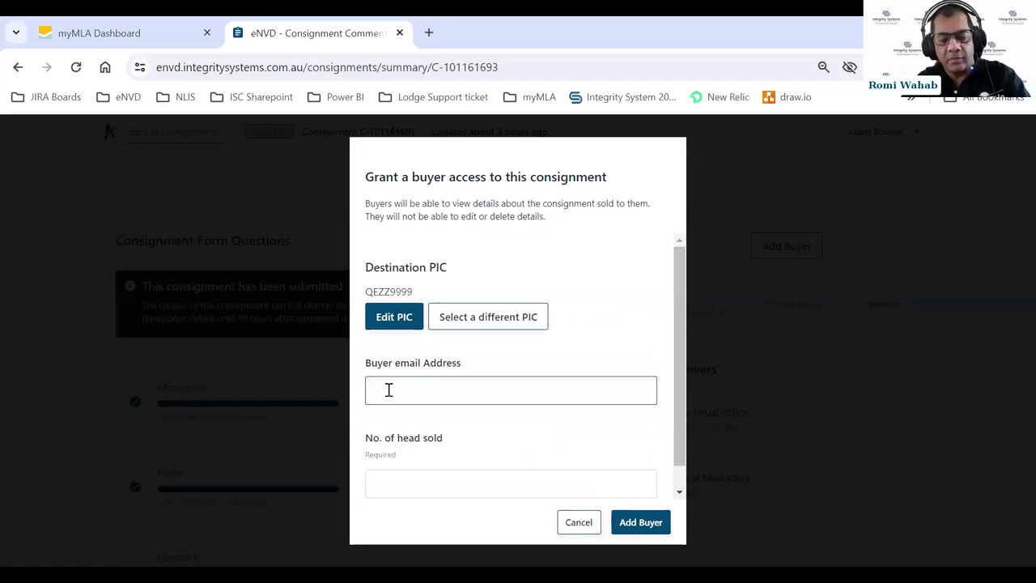
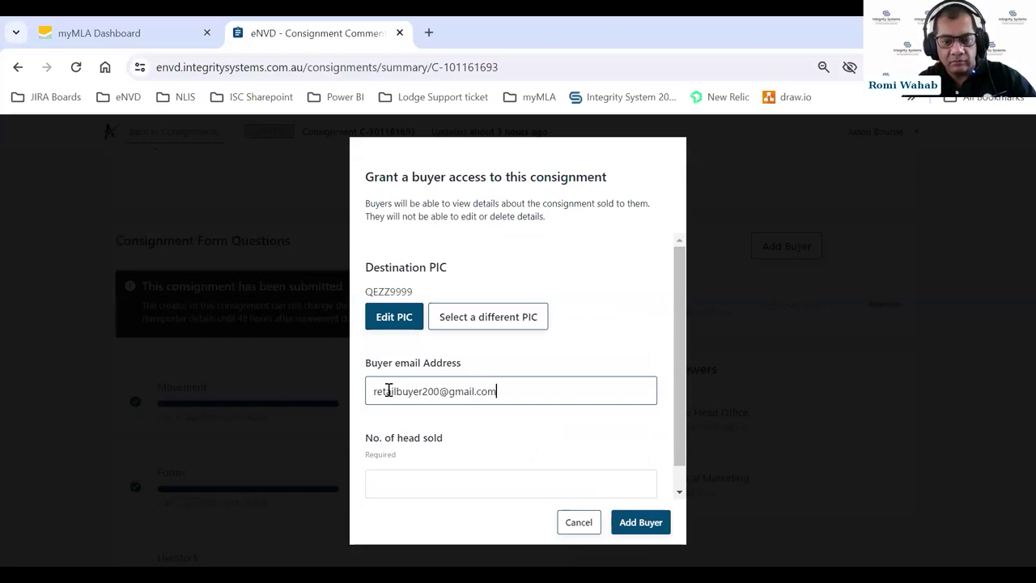
{"action": "left_click", "coordinate": [398, 481]}
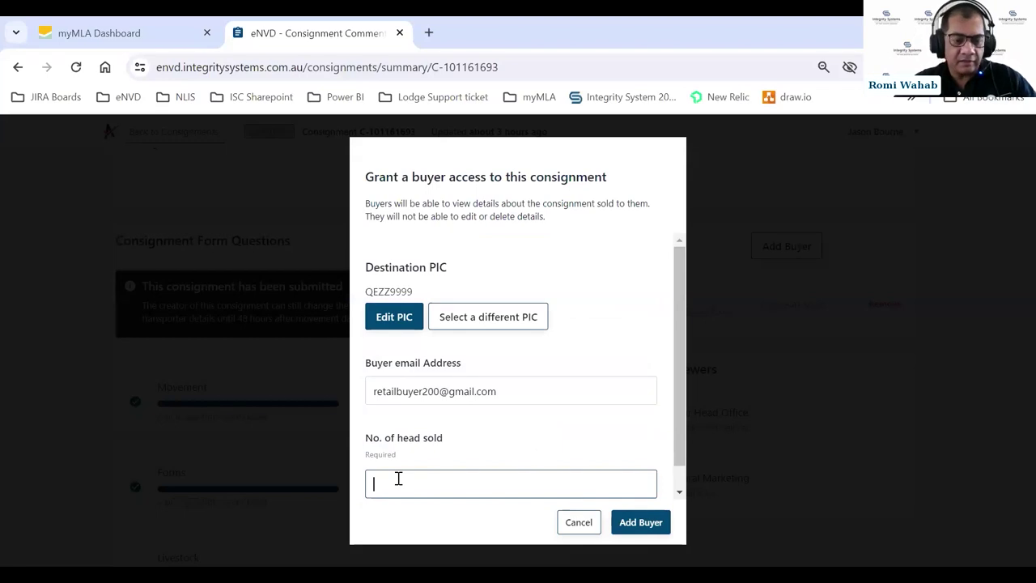
{"action": "type", "text": "50"}
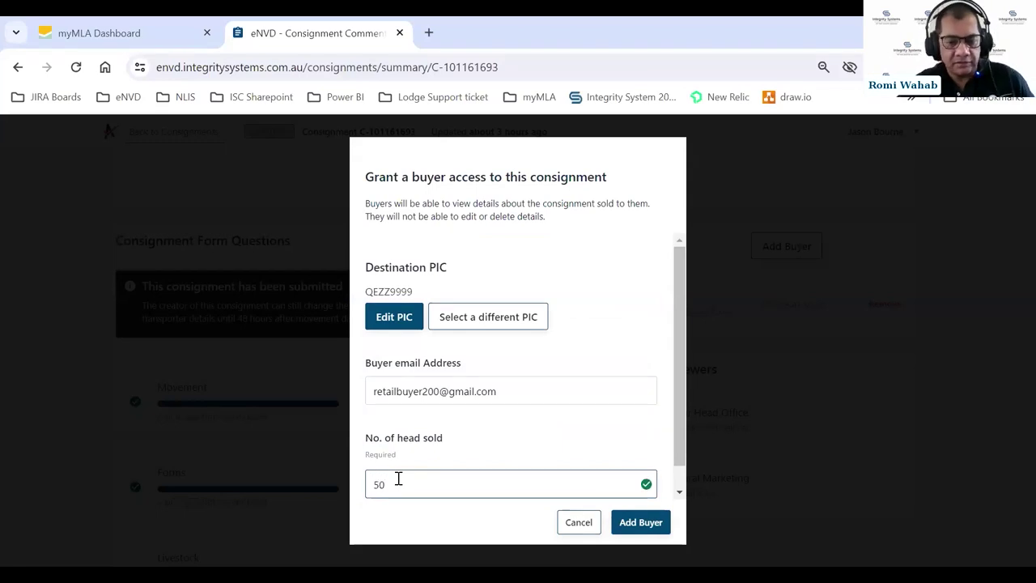
{"action": "left_click", "coordinate": [629, 524]}
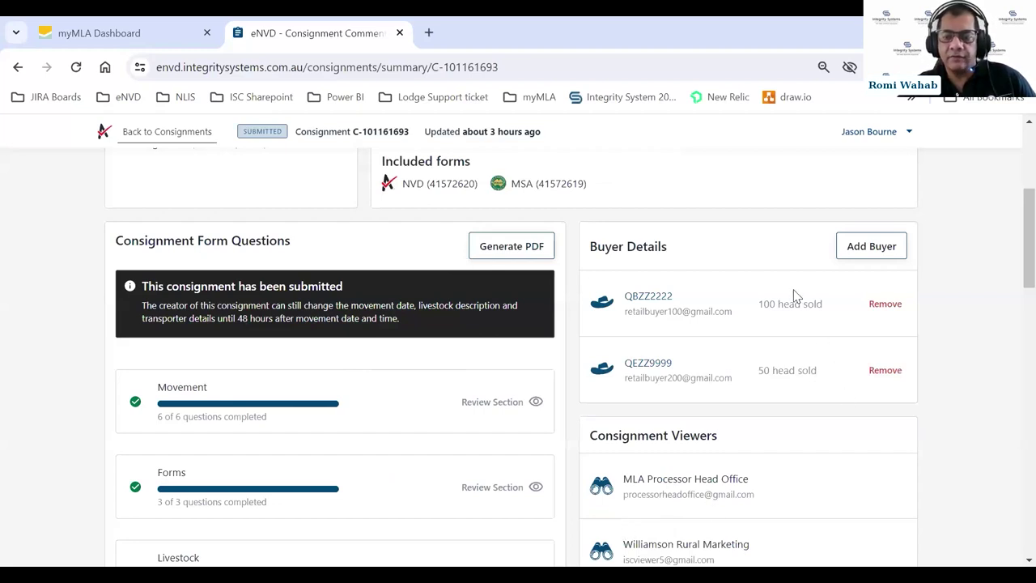
- Add a buyer at destination PIC QIZZ0000 with the buyer's e-mail and 150 head sold
{"action": "left_click", "coordinate": [865, 253]}
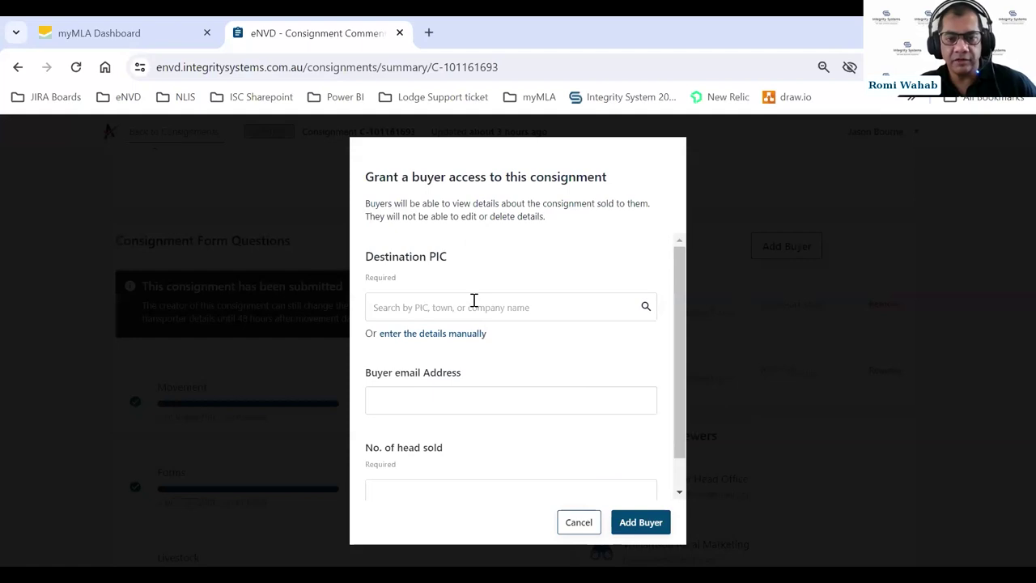
{"action": "left_click", "coordinate": [473, 307]}
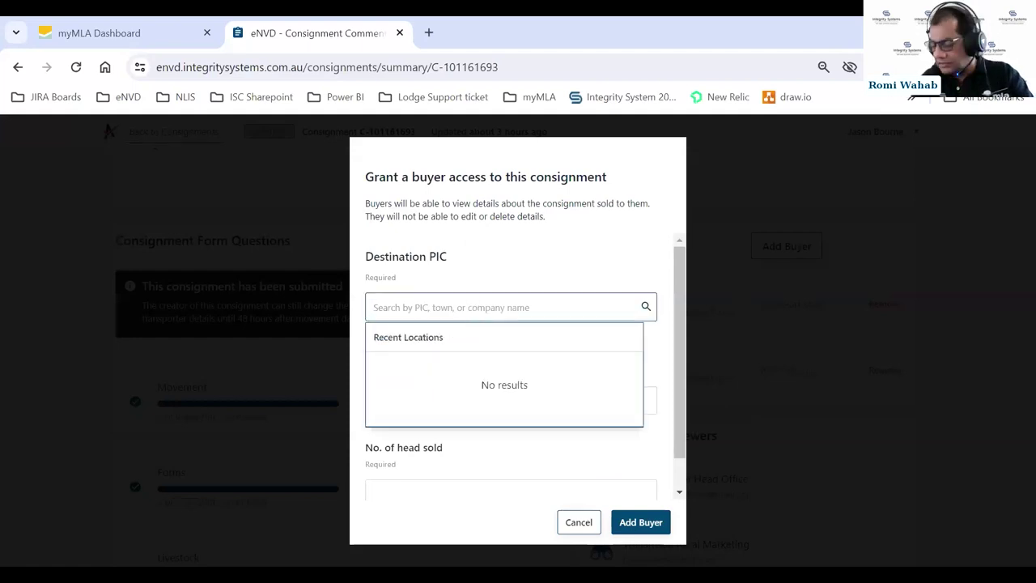
{"action": "type", "text": "Q"}
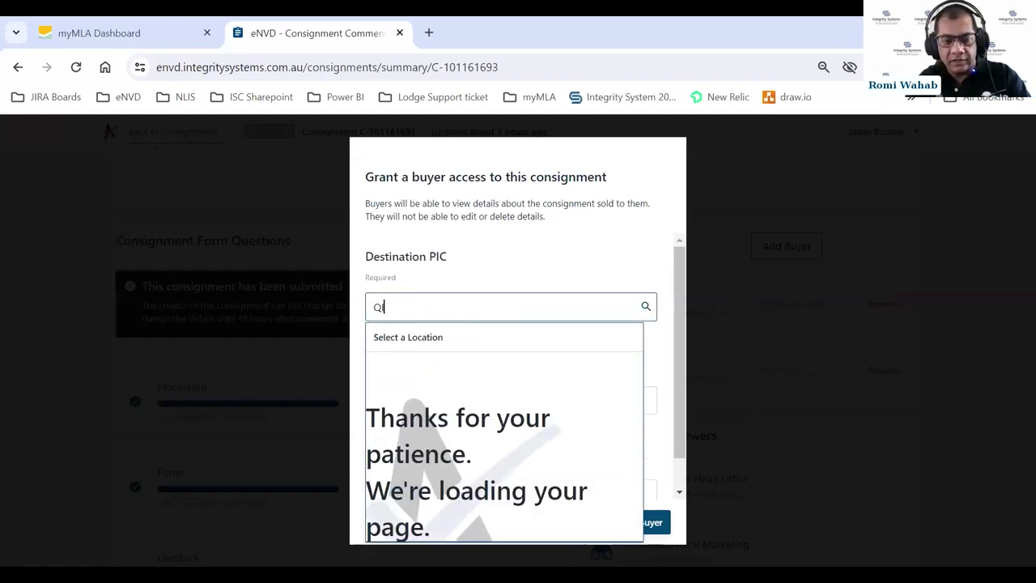
{"action": "type", "text": "IZZ0000"}
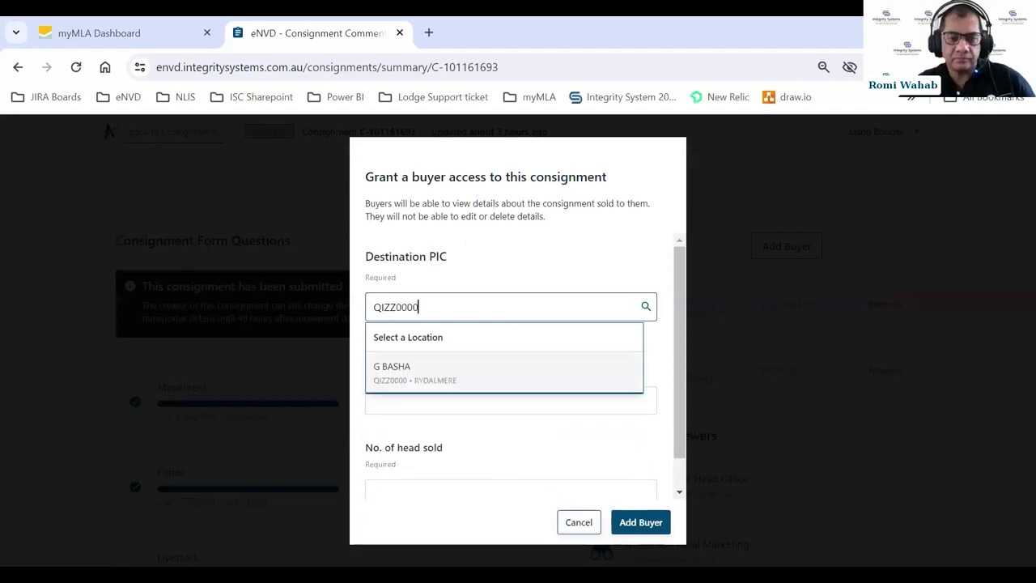
{"action": "left_click", "coordinate": [398, 367]}
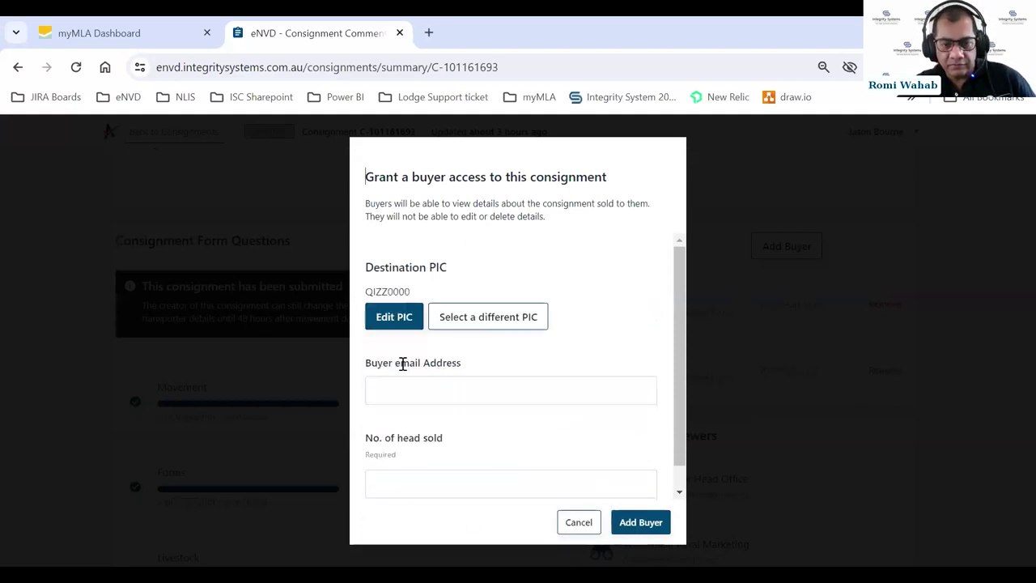
{"action": "left_click", "coordinate": [397, 390]}
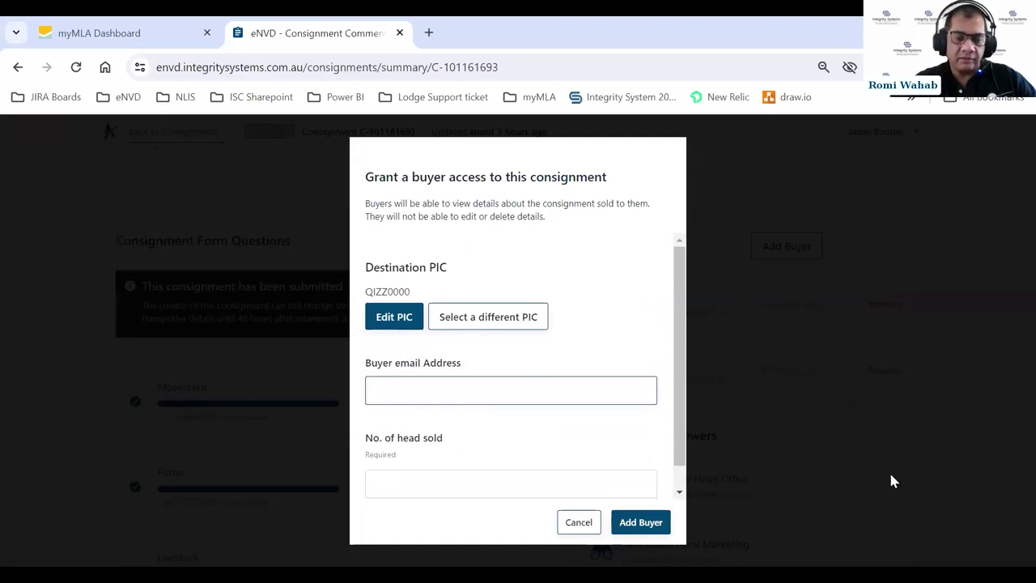
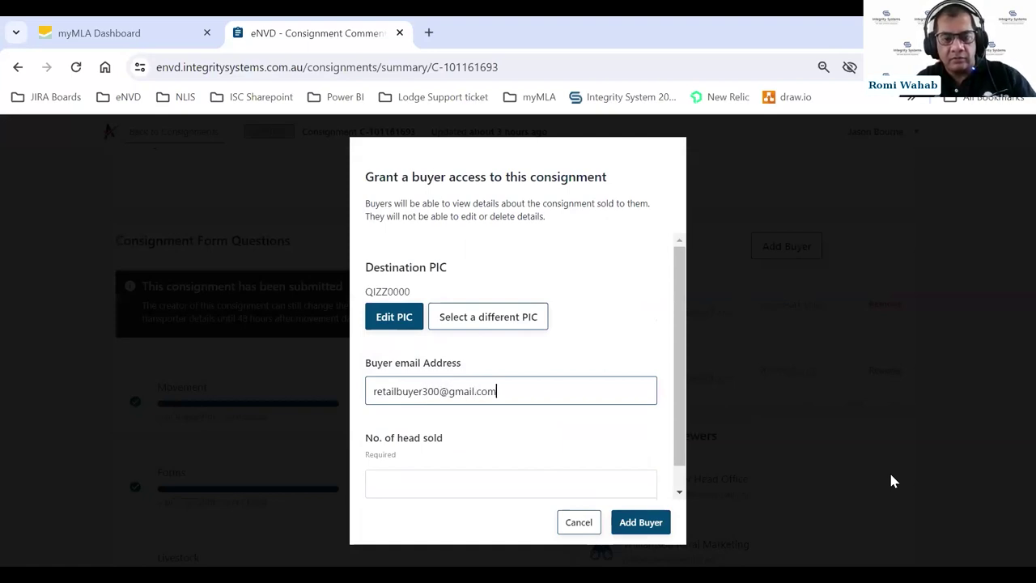
{"action": "left_click", "coordinate": [464, 491]}
{"action": "type", "text": "150"}
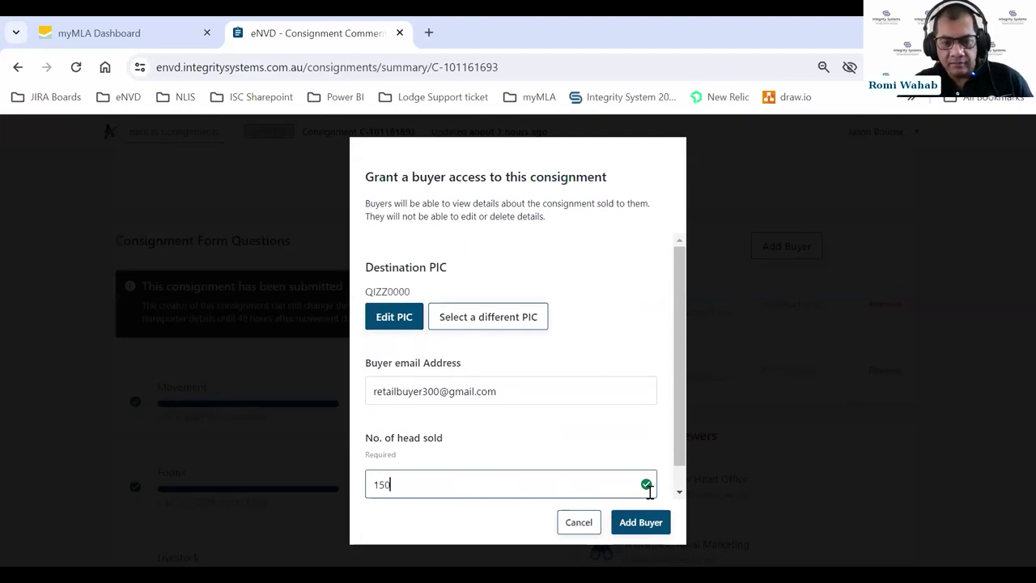
{"action": "left_click", "coordinate": [651, 524]}
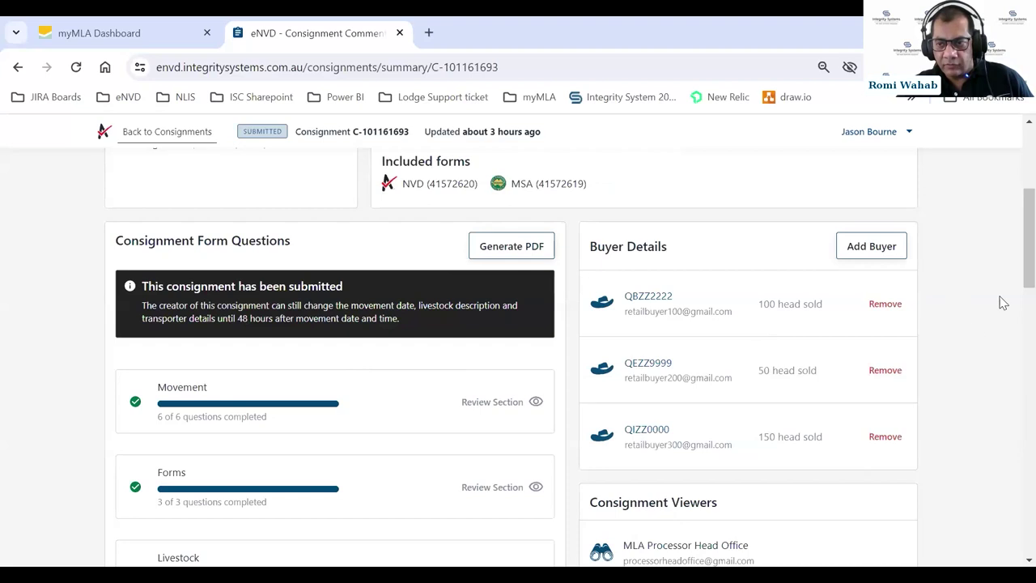
{"action": "left_click_drag", "start_coordinate": [1012, 272], "coordinate": [1012, 540]}
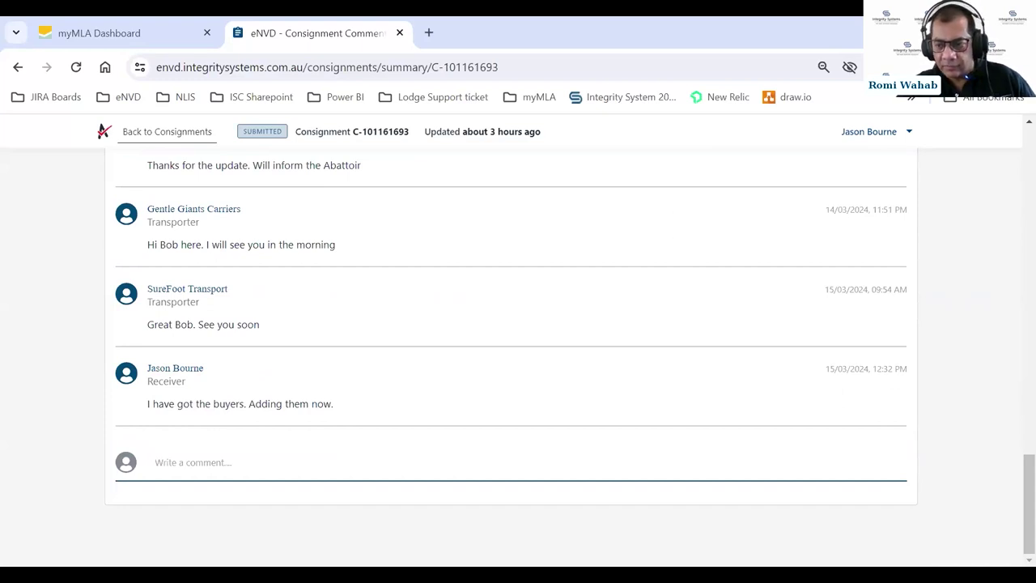
{"action": "left_click_drag", "start_coordinate": [1011, 470], "coordinate": [1012, 267]}
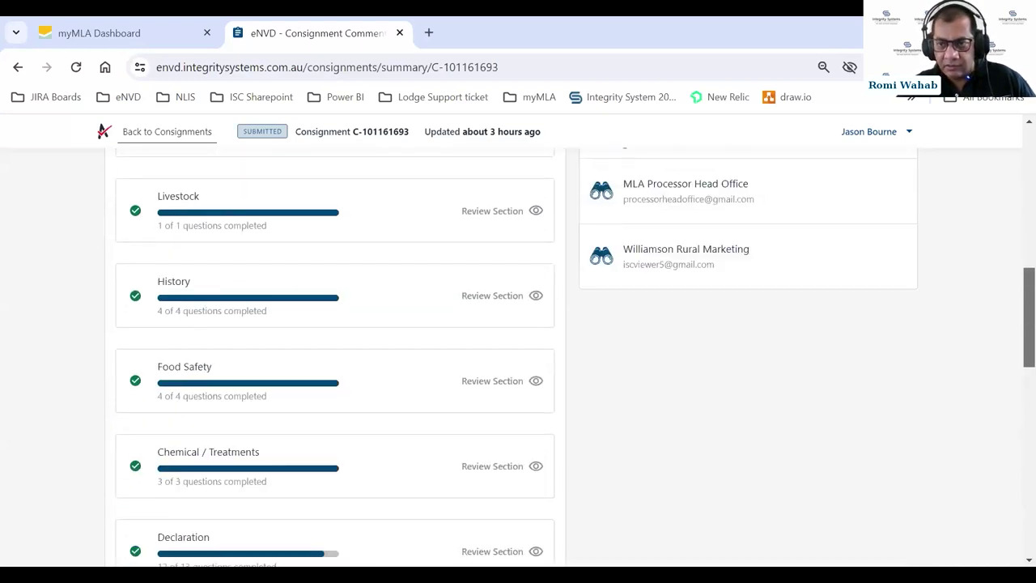
{"action": "scroll", "coordinate": [567, 356], "scroll_direction": "up", "scroll_amount": 5}
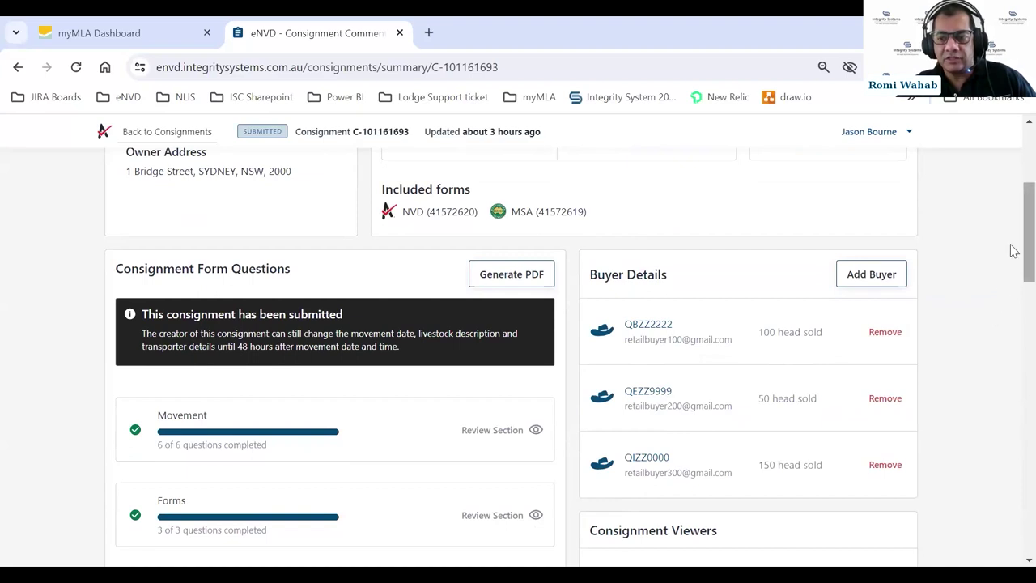
{"action": "scroll", "coordinate": [1011, 243], "scroll_direction": "up", "scroll_amount": 1}
{"action": "scroll", "coordinate": [1015, 236], "scroll_direction": "up", "scroll_amount": 1}
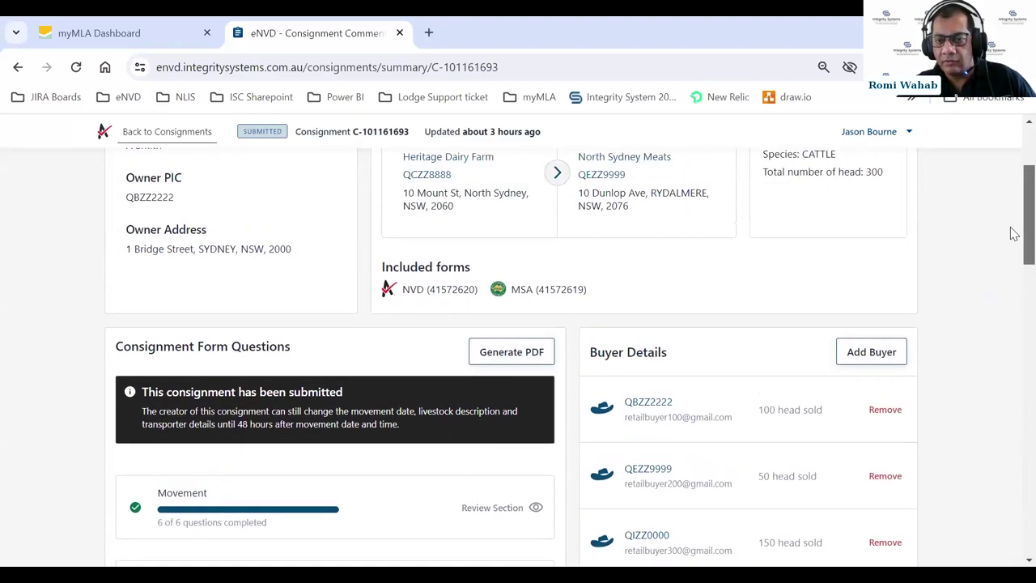
{"action": "scroll", "coordinate": [1011, 230], "scroll_direction": "up", "scroll_amount": 2}
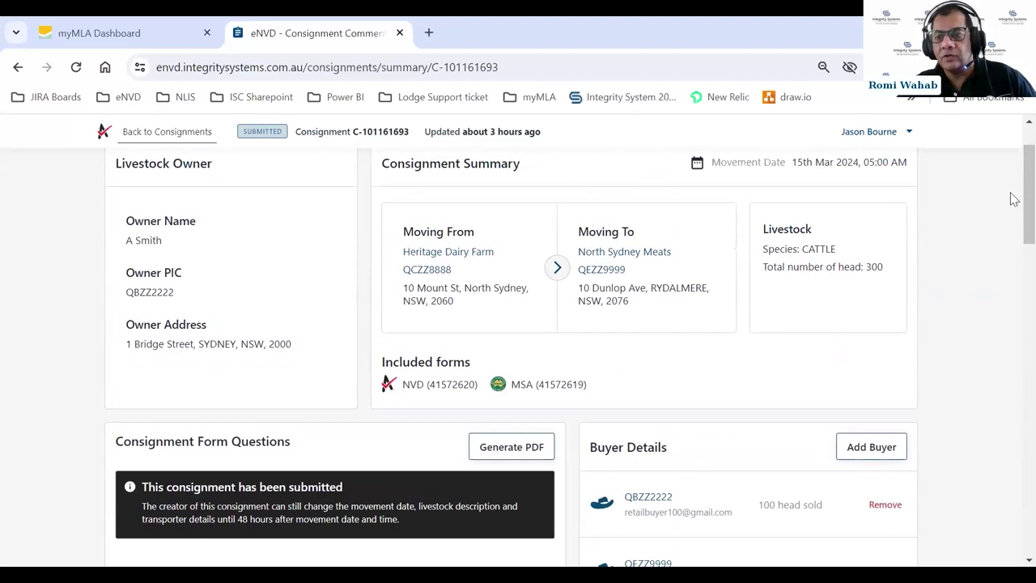
{"action": "scroll", "coordinate": [1015, 199], "scroll_direction": "down", "scroll_amount": 1}
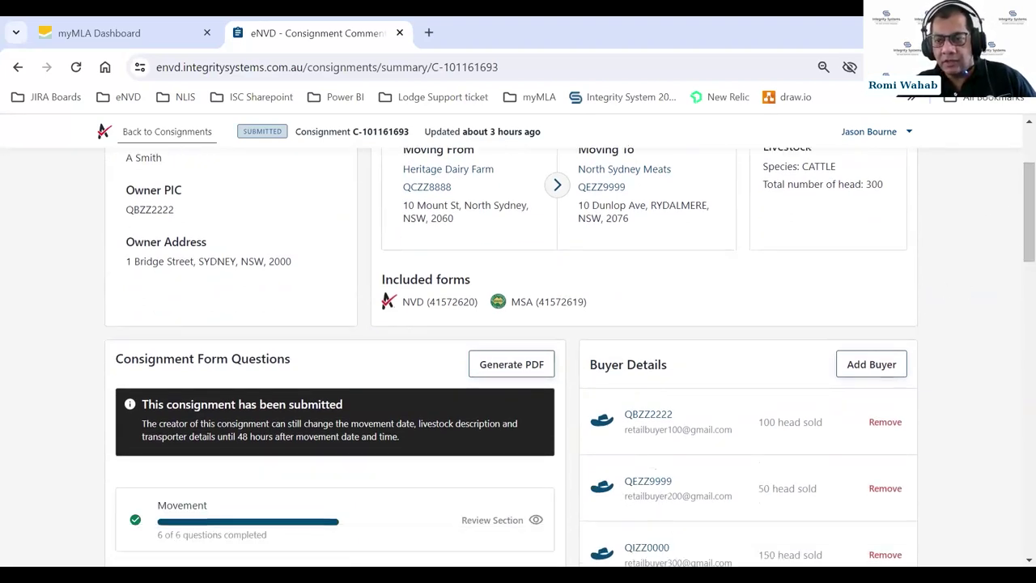
{"action": "scroll", "coordinate": [1011, 241], "scroll_direction": "up", "scroll_amount": 2}
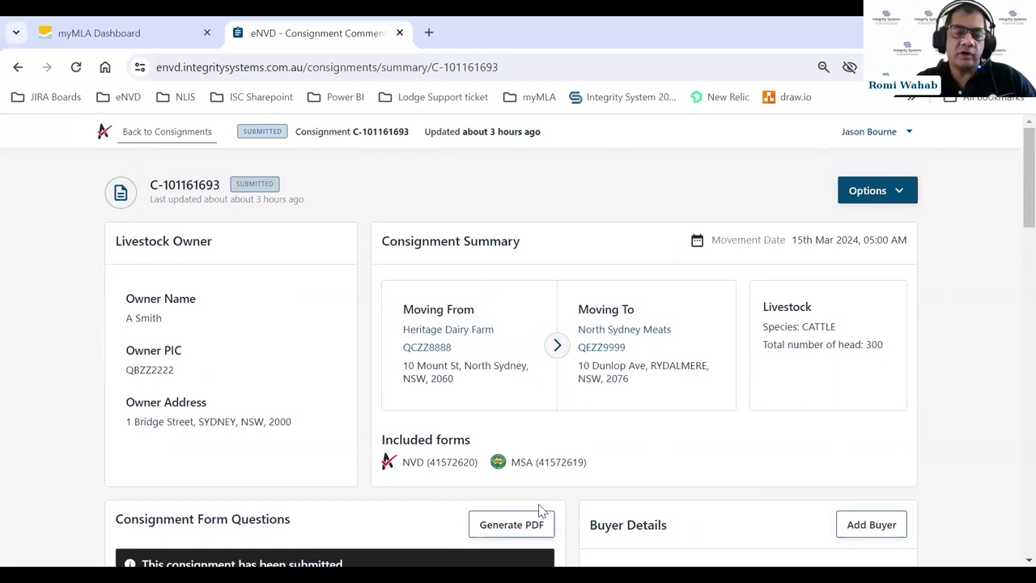
- Generate the consignment's PDF and close Acrobat's Welcome panel
{"action": "left_click", "coordinate": [506, 528]}
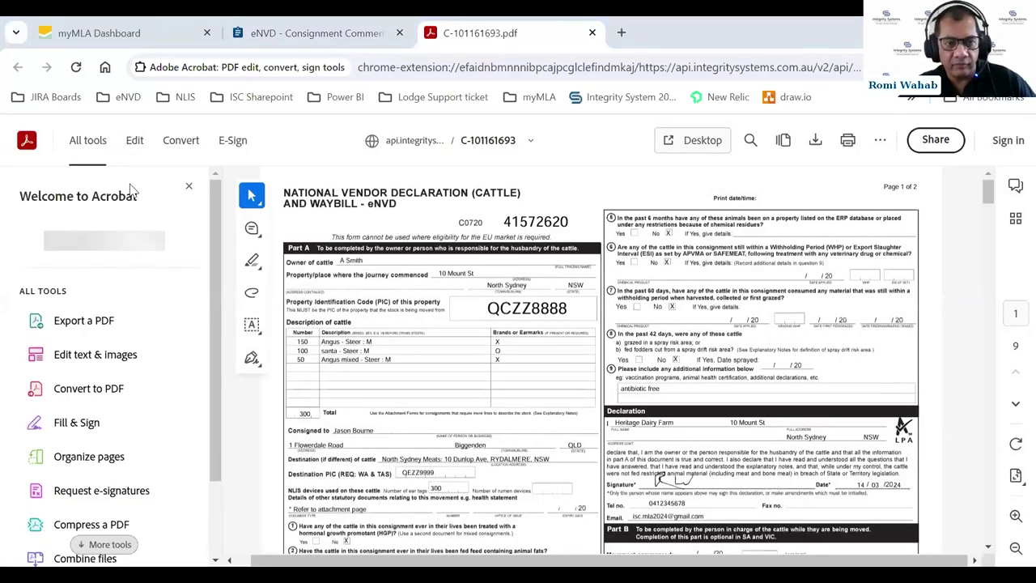
{"action": "left_click", "coordinate": [189, 191]}
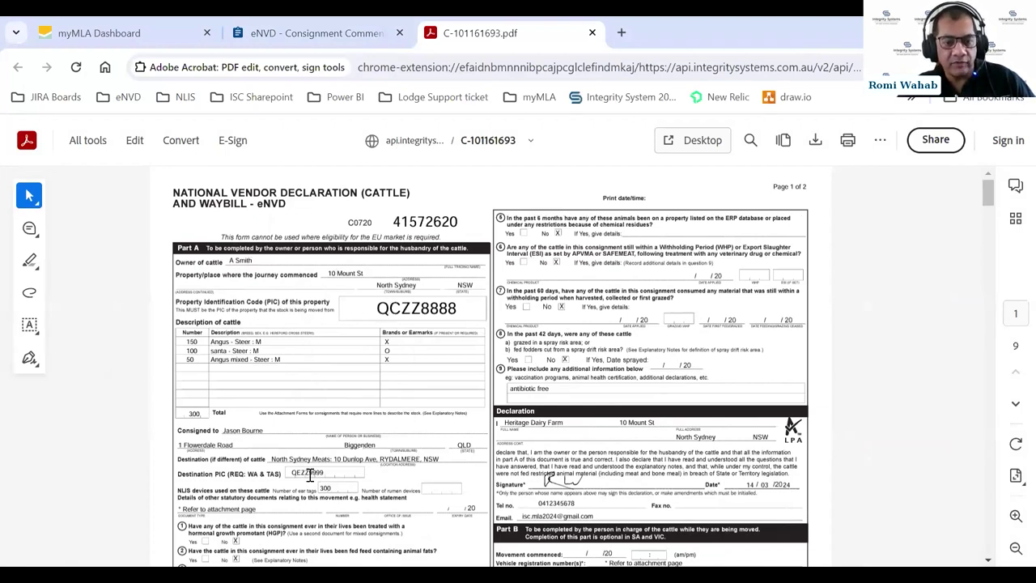
{"action": "scroll", "coordinate": [591, 419], "scroll_direction": "down", "scroll_amount": 3}
{"action": "scroll", "coordinate": [595, 380], "scroll_direction": "up", "scroll_amount": 3}
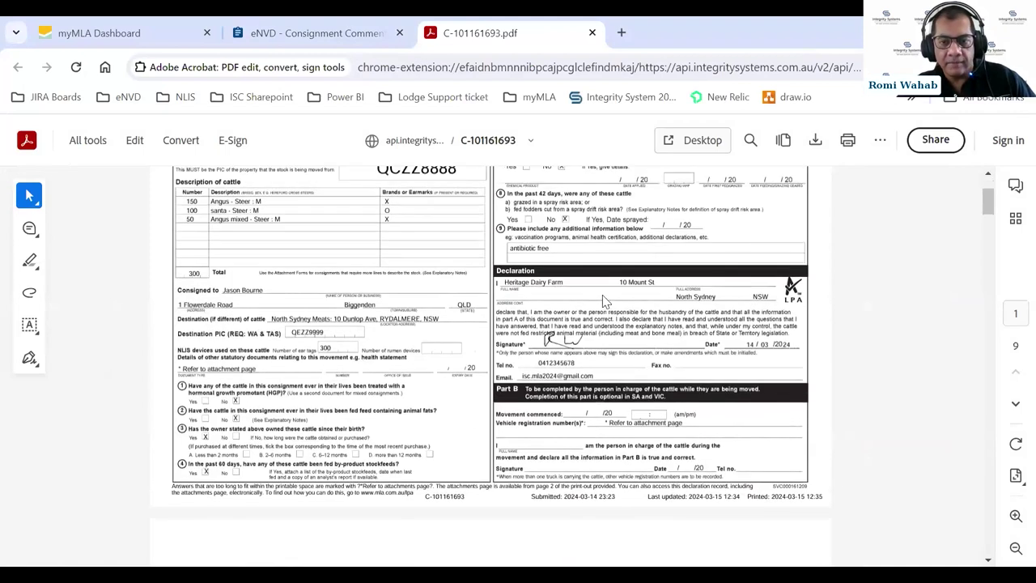
- Scroll through the NVD pages to page 3's MSA Cattle Vendor Declaration listing 300 males
{"action": "scroll", "coordinate": [504, 332], "scroll_direction": "down", "scroll_amount": 1}
{"action": "scroll", "coordinate": [504, 332], "scroll_direction": "down", "scroll_amount": 1}
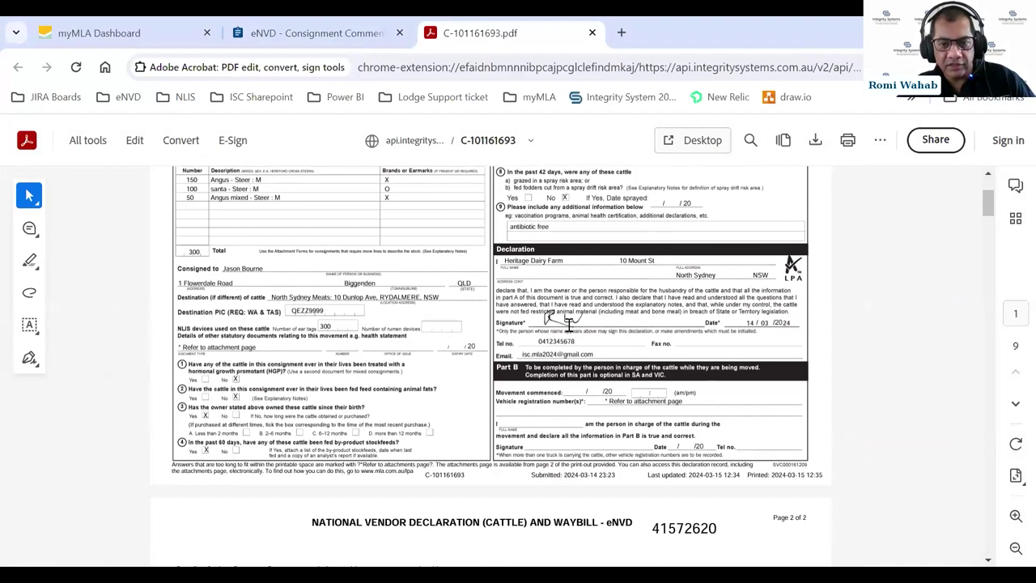
{"action": "scroll", "coordinate": [569, 324], "scroll_direction": "down", "scroll_amount": 3}
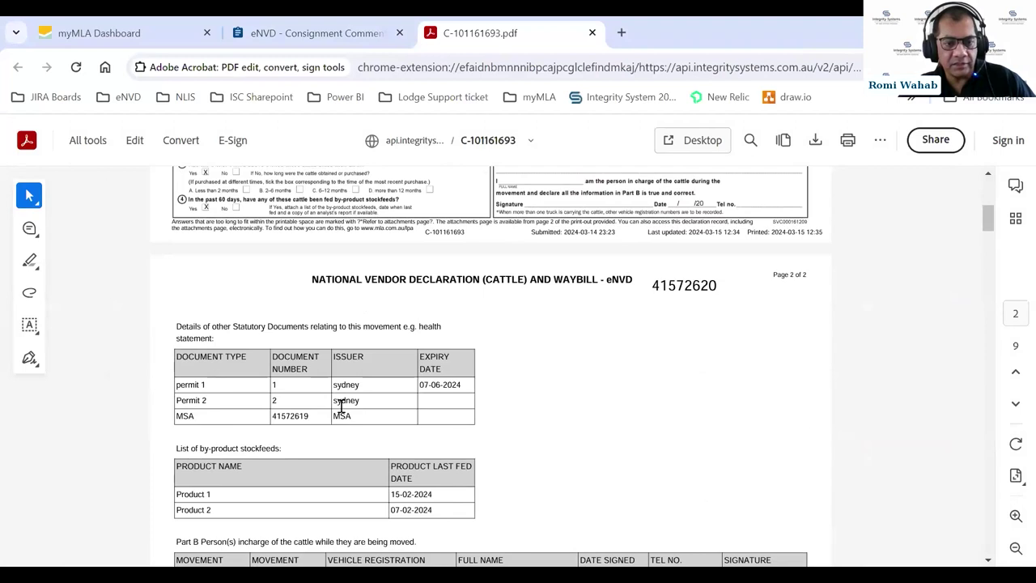
{"action": "scroll", "coordinate": [564, 383], "scroll_direction": "down", "scroll_amount": 2}
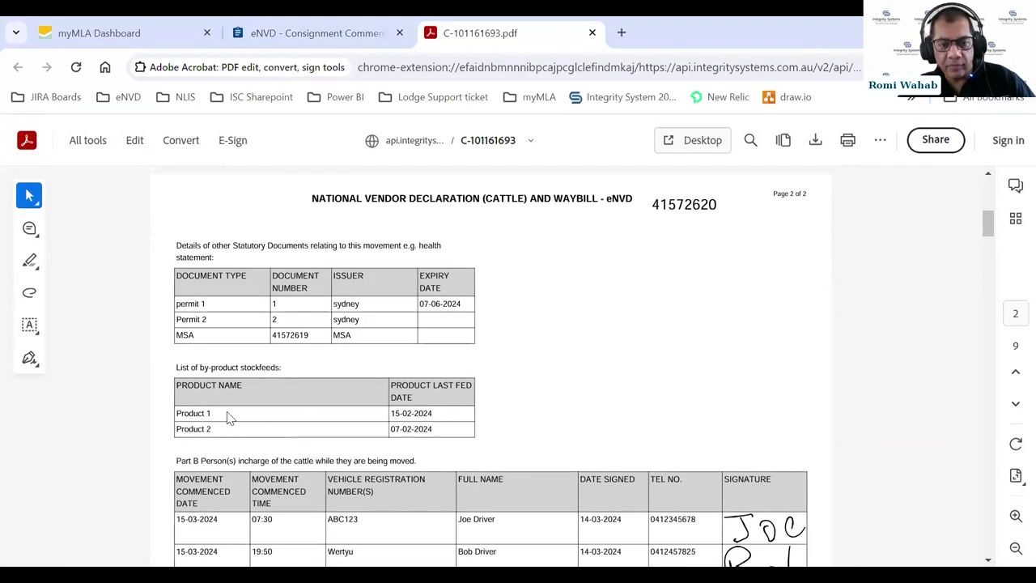
{"action": "scroll", "coordinate": [468, 388], "scroll_direction": "down", "scroll_amount": 4}
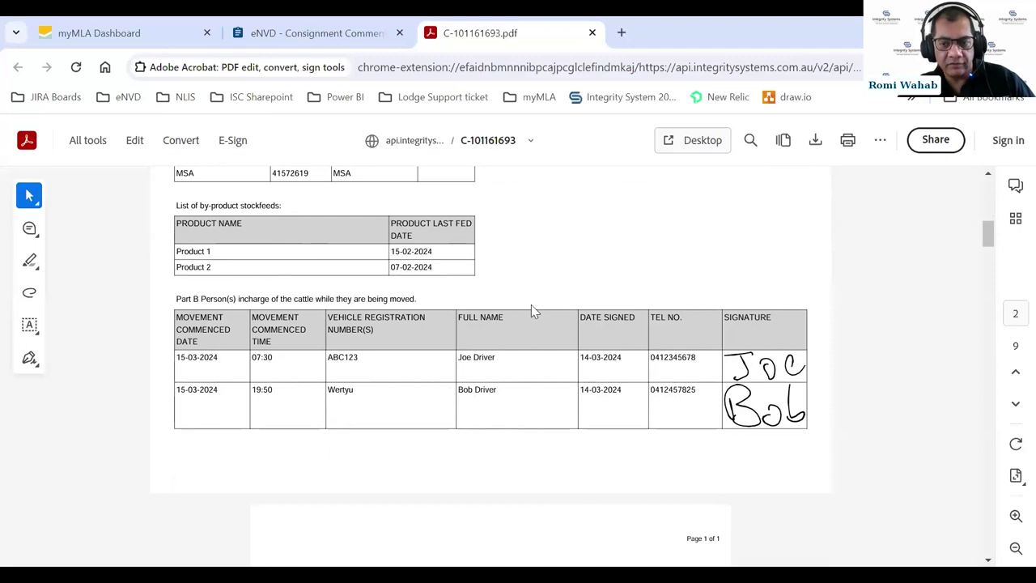
{"action": "scroll", "coordinate": [531, 306], "scroll_direction": "down", "scroll_amount": 3}
{"action": "scroll", "coordinate": [531, 310], "scroll_direction": "down", "scroll_amount": 5}
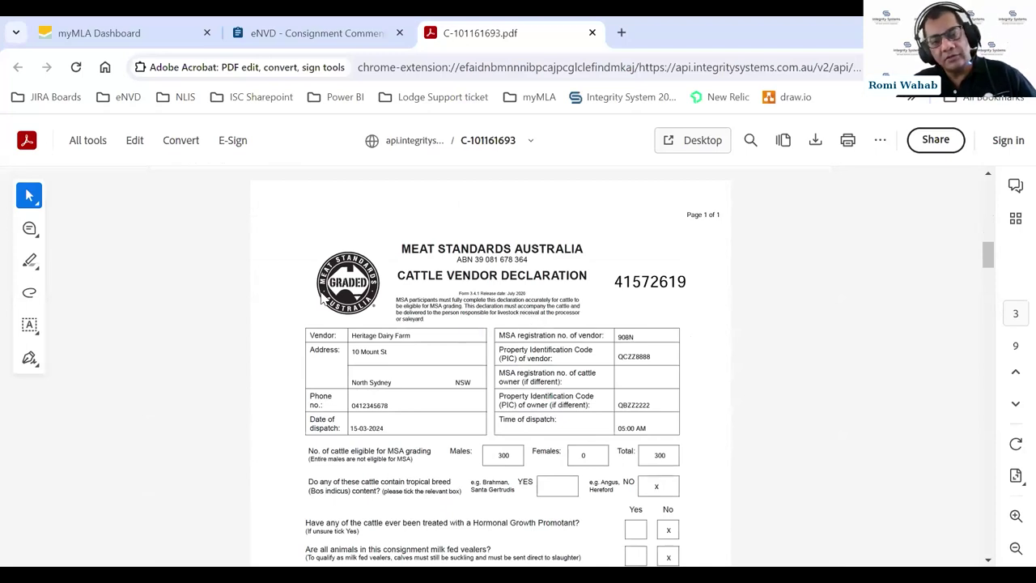
- Scroll back from the page 9 Livestock Waybill to page 1's National Vendor Declaration 41572620
{"action": "scroll", "coordinate": [559, 275], "scroll_direction": "down", "scroll_amount": 4}
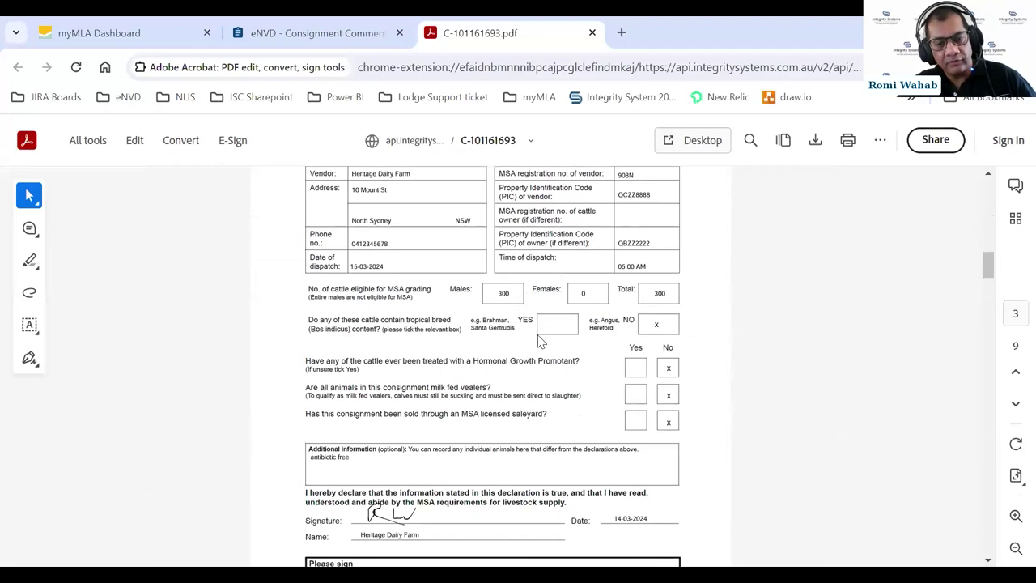
{"action": "scroll", "coordinate": [534, 342], "scroll_direction": "down", "scroll_amount": 2}
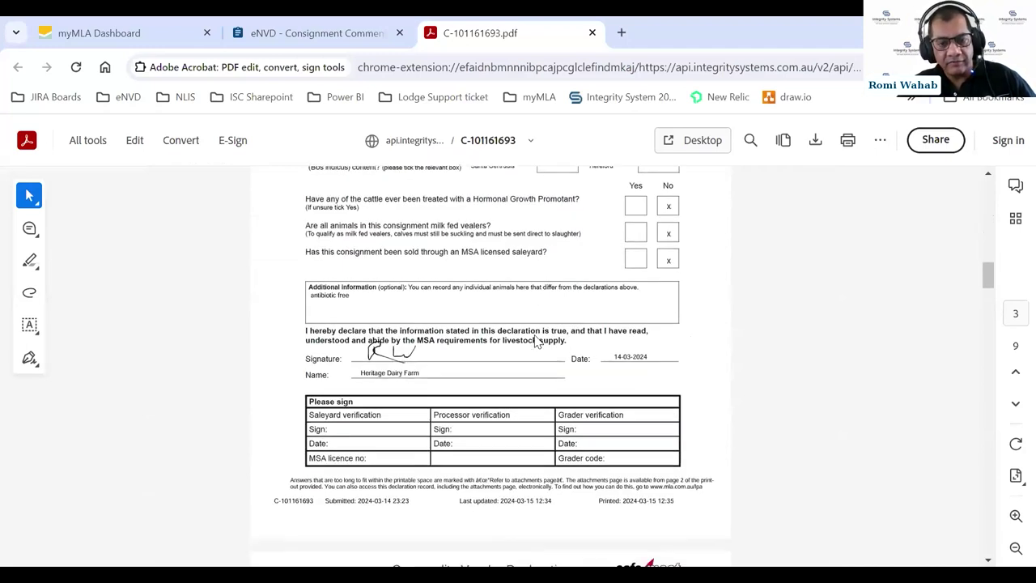
{"action": "scroll", "coordinate": [534, 342], "scroll_direction": "down", "scroll_amount": 3}
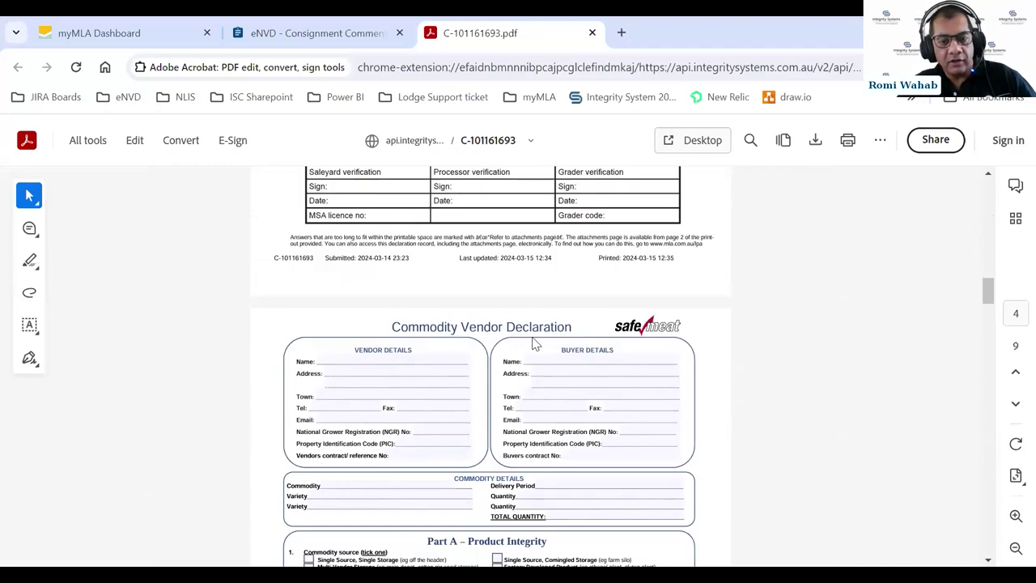
{"action": "scroll", "coordinate": [534, 341], "scroll_direction": "down", "scroll_amount": 1}
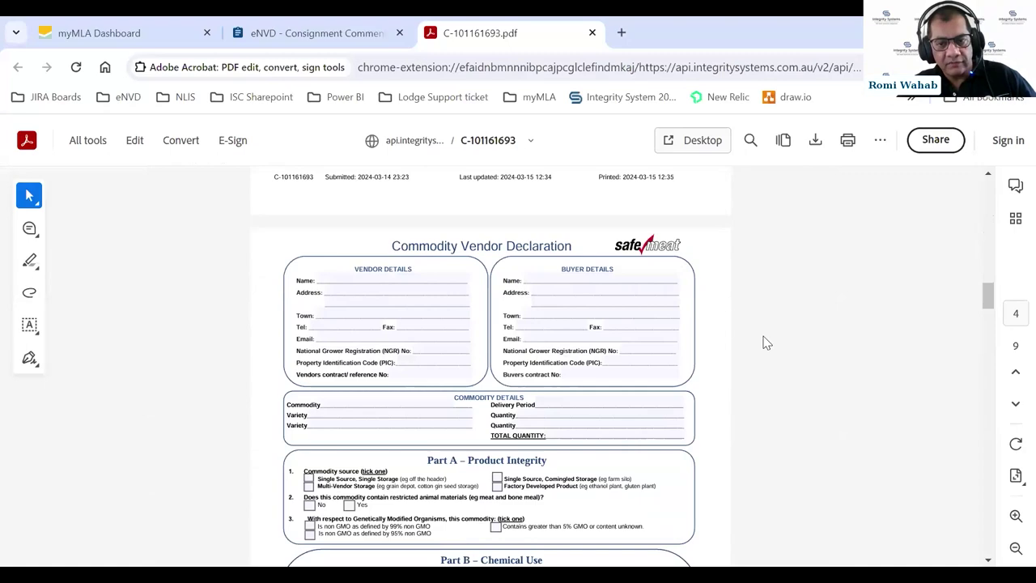
{"action": "scroll", "coordinate": [767, 343], "scroll_direction": "down", "scroll_amount": 7}
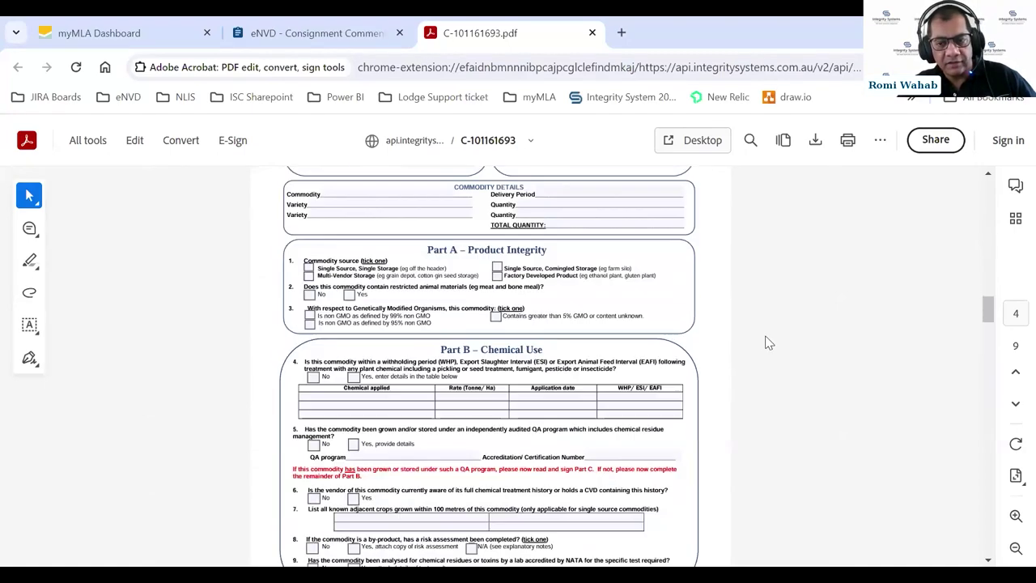
{"action": "scroll", "coordinate": [769, 342], "scroll_direction": "down", "scroll_amount": 10}
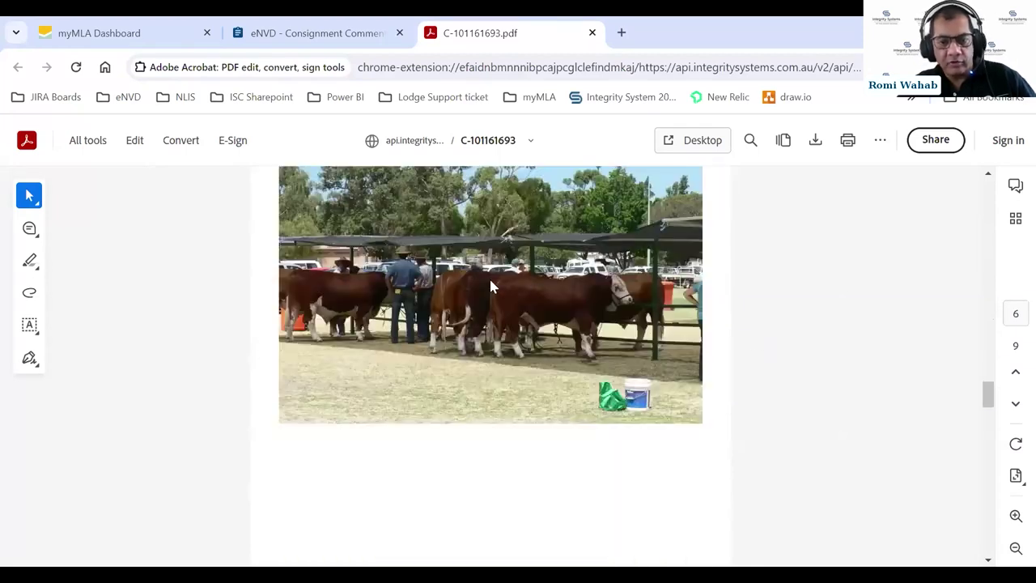
{"action": "scroll", "coordinate": [778, 320], "scroll_direction": "down", "scroll_amount": 7}
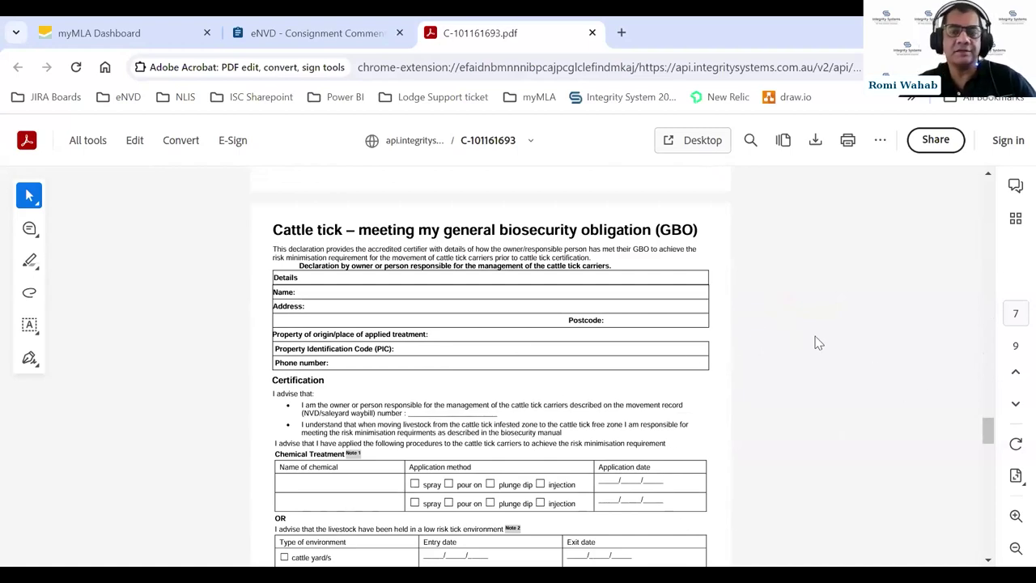
{"action": "scroll", "coordinate": [815, 342], "scroll_direction": "down", "scroll_amount": 6}
{"action": "scroll", "coordinate": [809, 342], "scroll_direction": "down", "scroll_amount": 12}
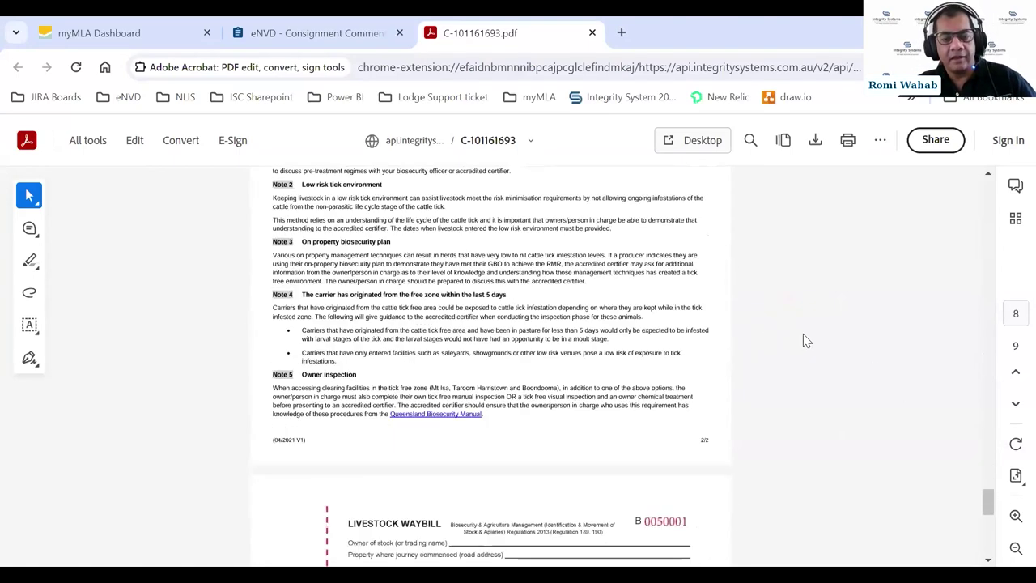
{"action": "scroll", "coordinate": [821, 339], "scroll_direction": "up", "scroll_amount": 2}
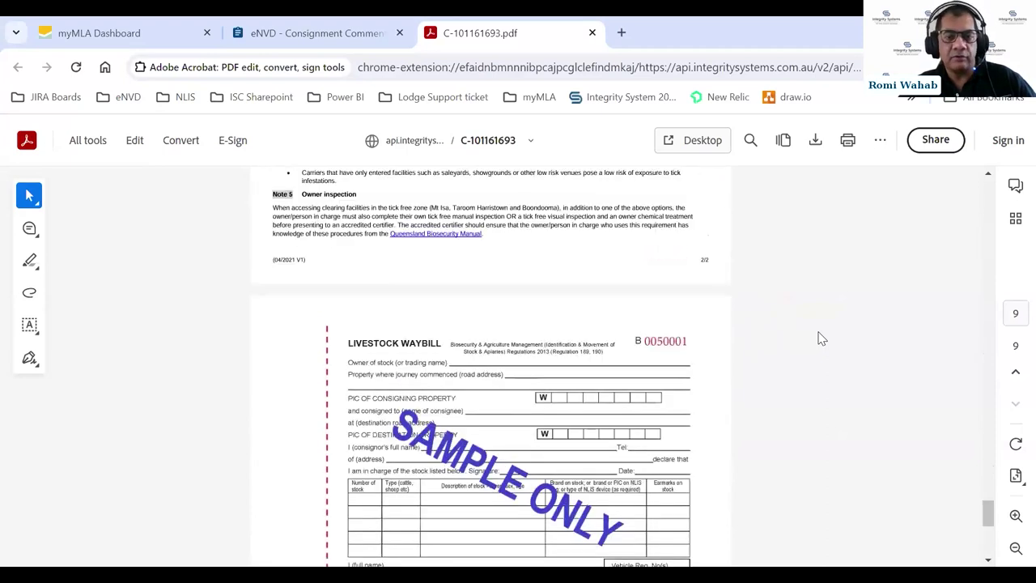
{"action": "scroll", "coordinate": [819, 340], "scroll_direction": "down", "scroll_amount": 3}
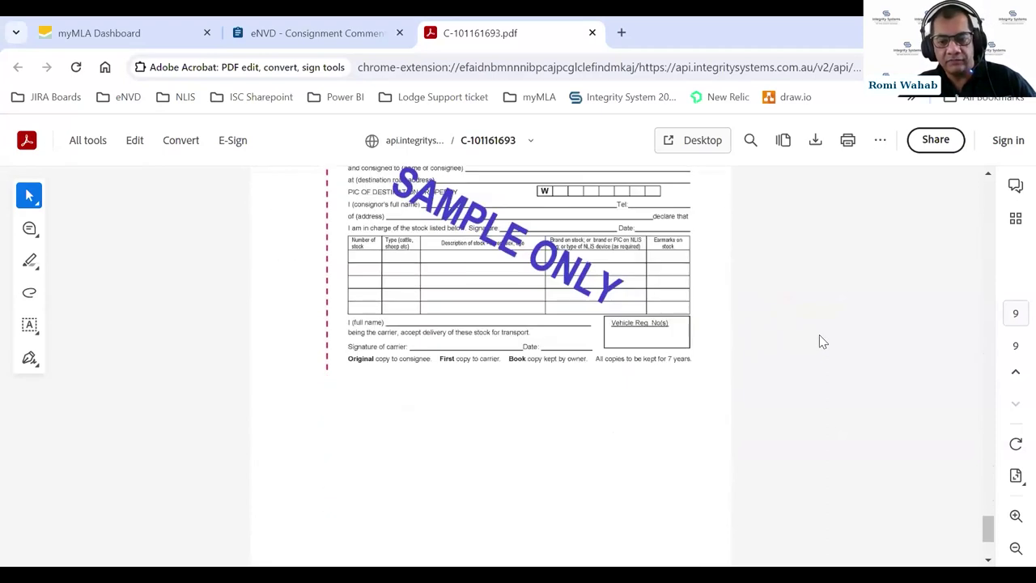
{"action": "scroll", "coordinate": [832, 334], "scroll_direction": "up", "scroll_amount": 12}
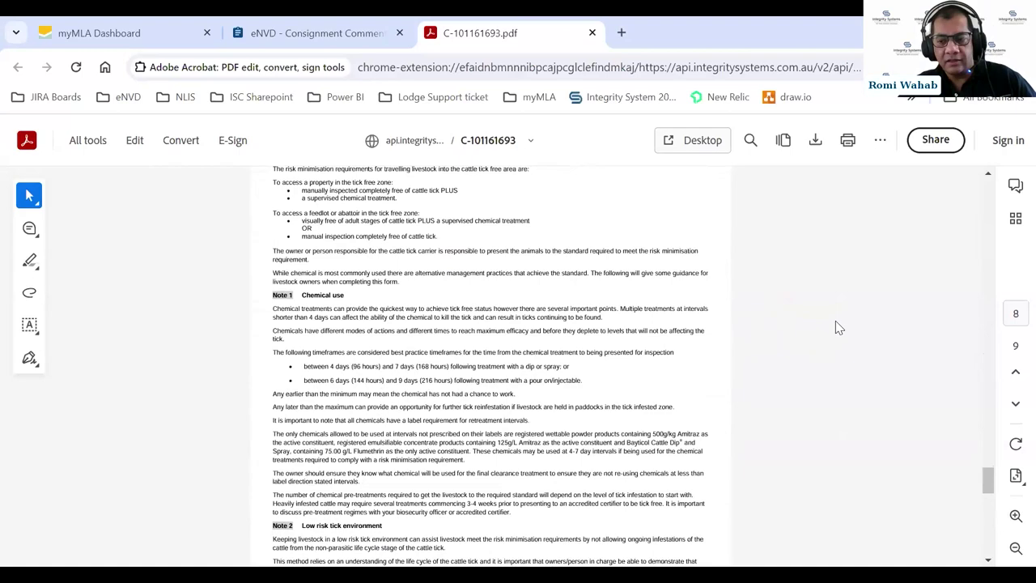
{"action": "scroll", "coordinate": [839, 327], "scroll_direction": "up", "scroll_amount": 12}
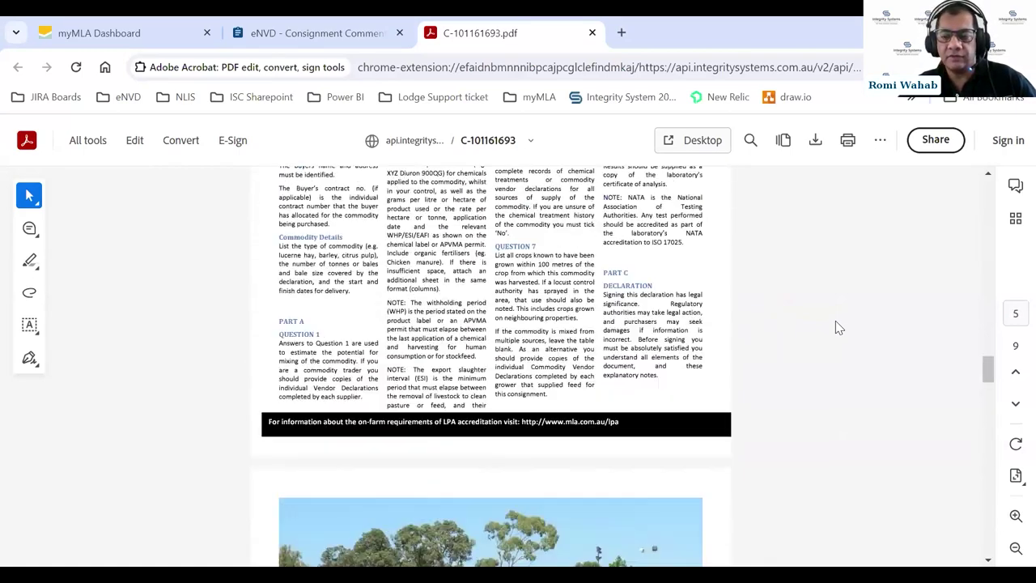
{"action": "scroll", "coordinate": [838, 327], "scroll_direction": "up", "scroll_amount": 15}
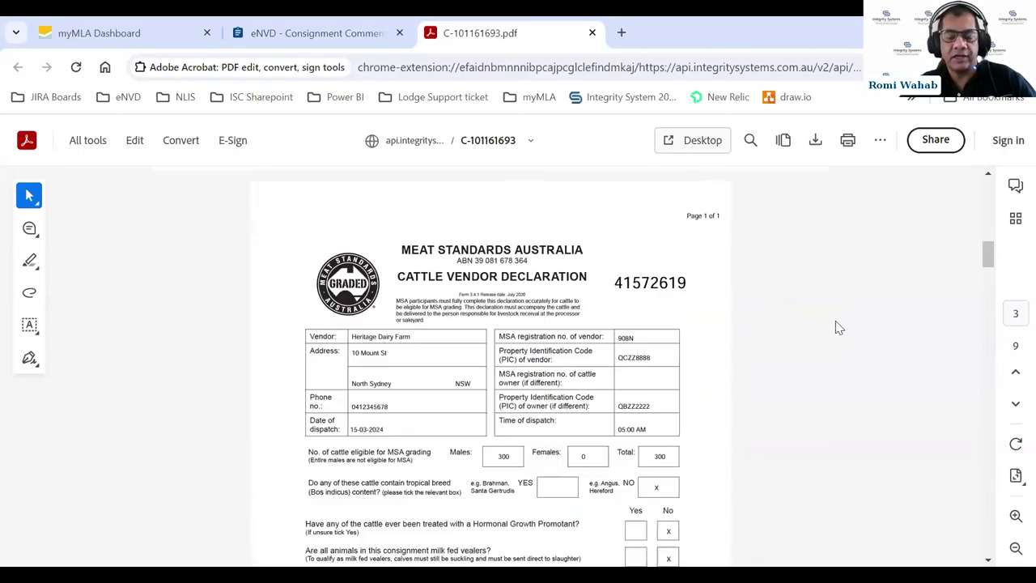
{"action": "scroll", "coordinate": [857, 312], "scroll_direction": "up", "scroll_amount": 6}
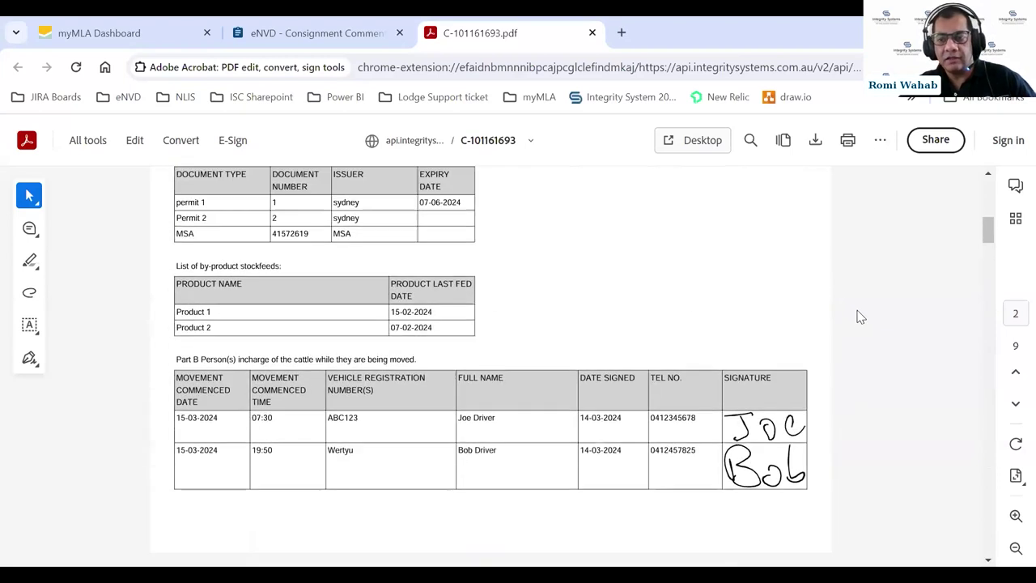
{"action": "scroll", "coordinate": [857, 313], "scroll_direction": "up", "scroll_amount": 8}
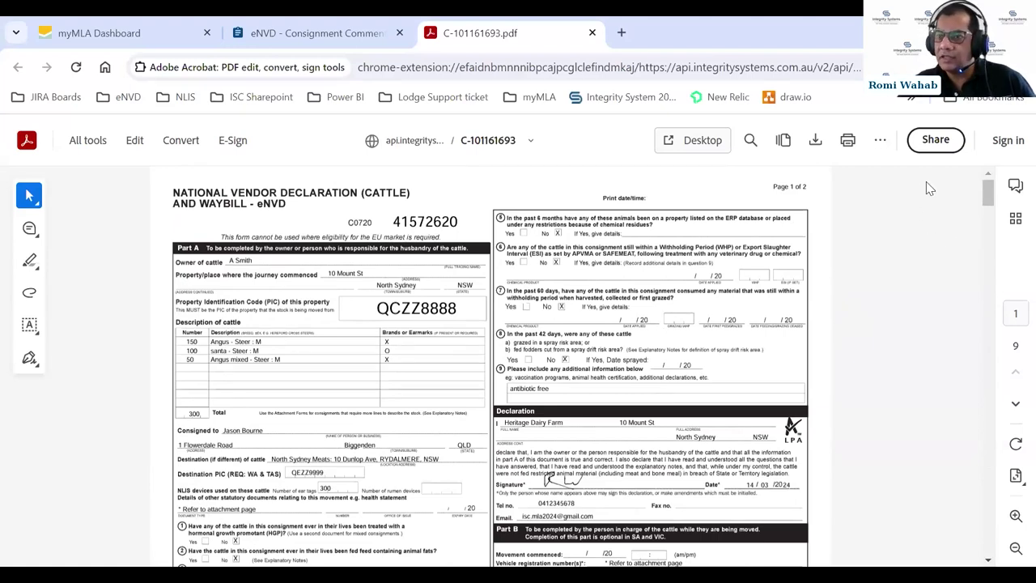
- Copy the C-101161693 NVD PDF's public URL from the Share options
{"action": "left_click", "coordinate": [936, 150]}
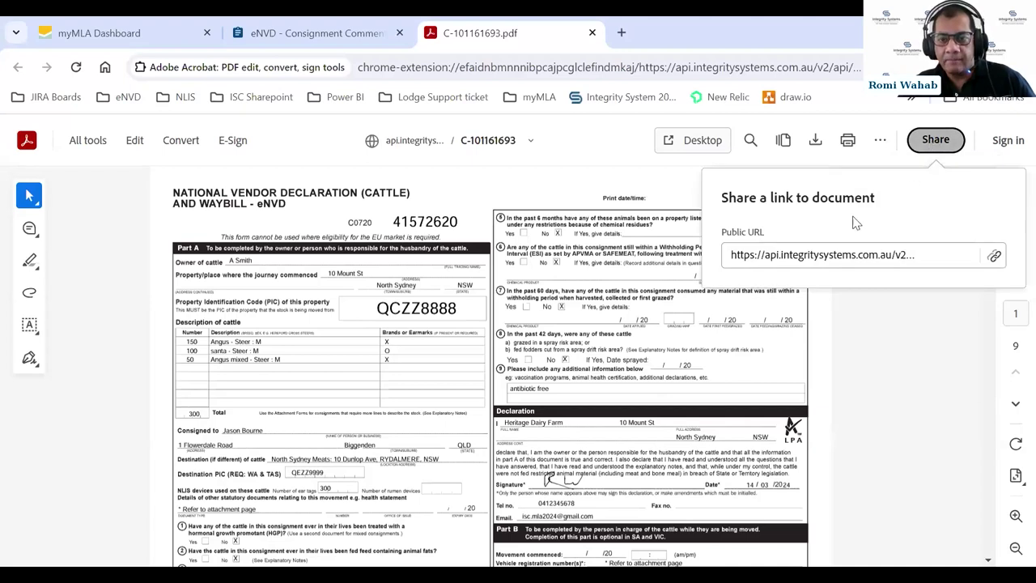
{"action": "left_click", "coordinate": [806, 257]}
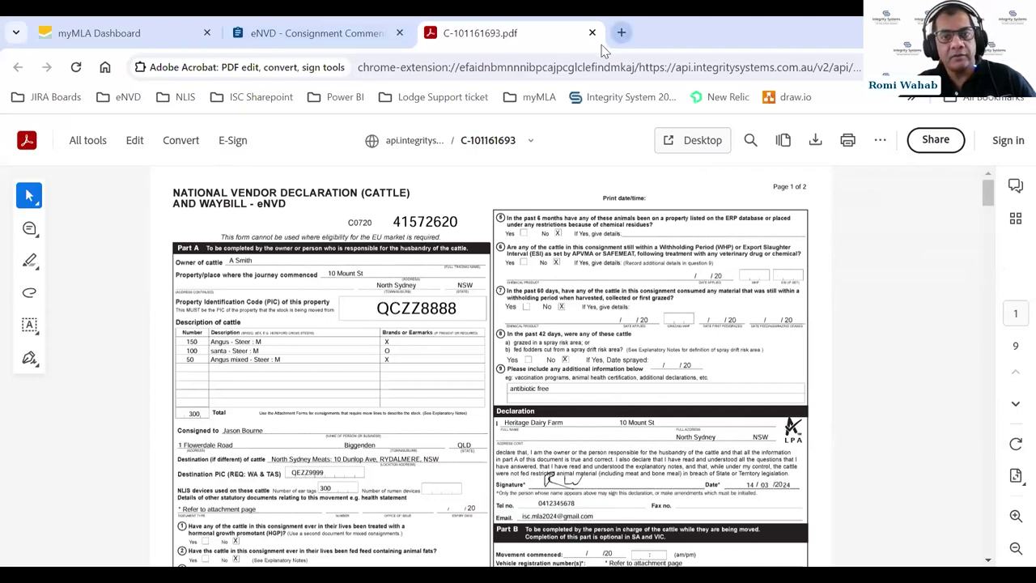
- Close the PDF, check the three buyers' head counts in Buyer Details, then go Back to Consignments
{"action": "key", "text": "ctrl+shift+Tab"}
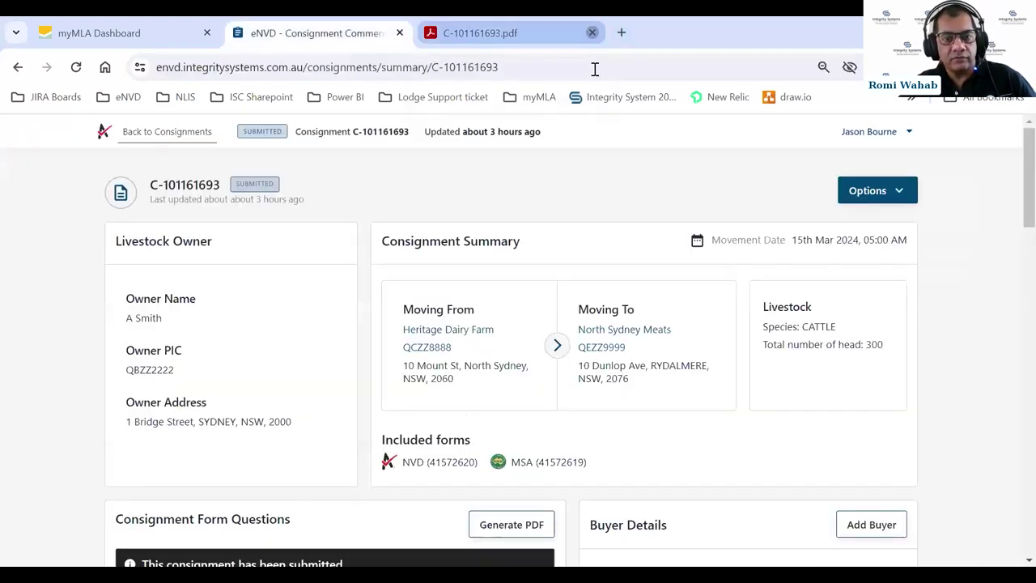
{"action": "scroll", "coordinate": [653, 265], "scroll_direction": "down", "scroll_amount": 3}
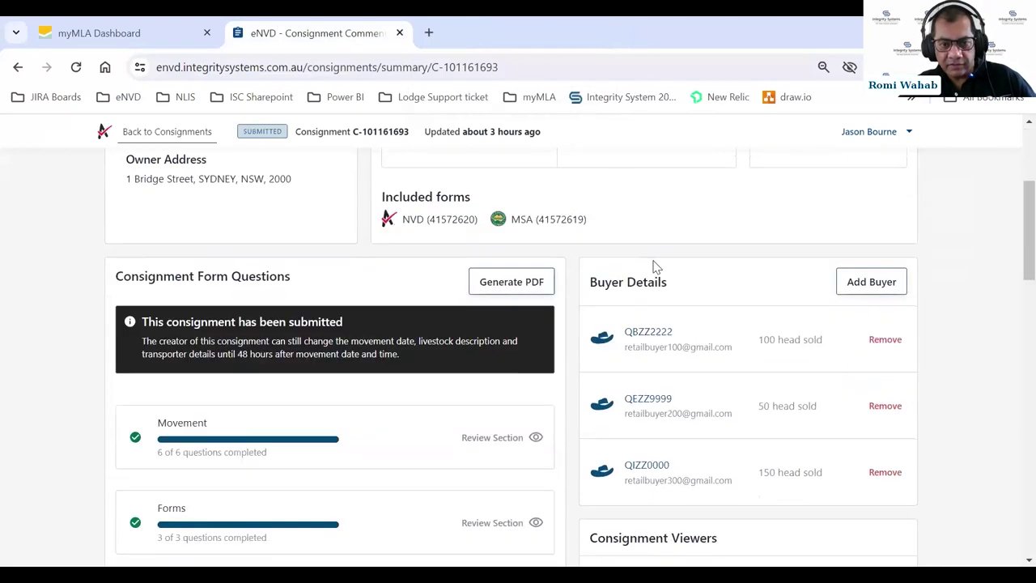
{"action": "scroll", "coordinate": [656, 267], "scroll_direction": "down", "scroll_amount": 3}
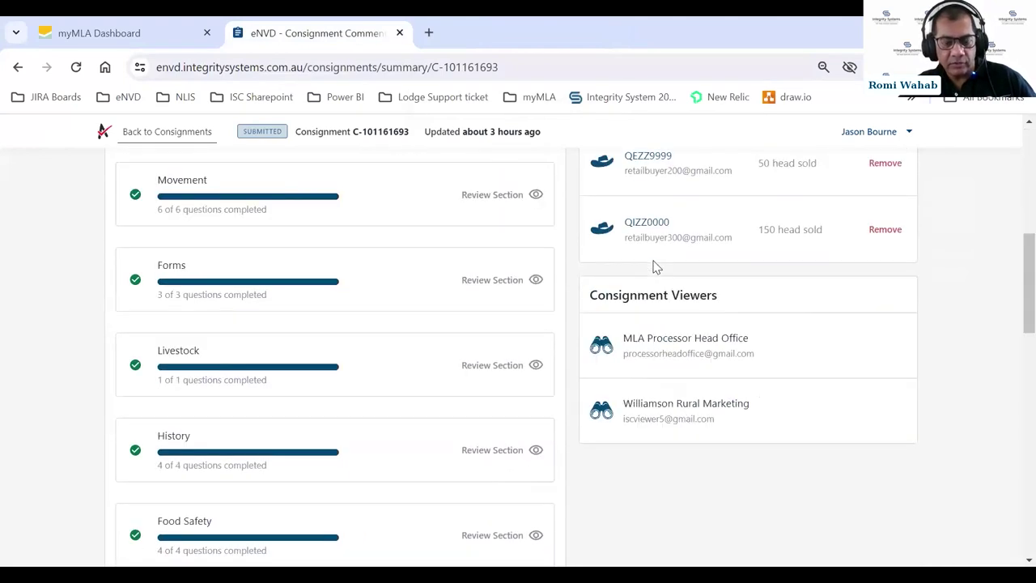
{"action": "scroll", "coordinate": [656, 268], "scroll_direction": "down", "scroll_amount": 2}
{"action": "scroll", "coordinate": [654, 263], "scroll_direction": "up", "scroll_amount": 8}
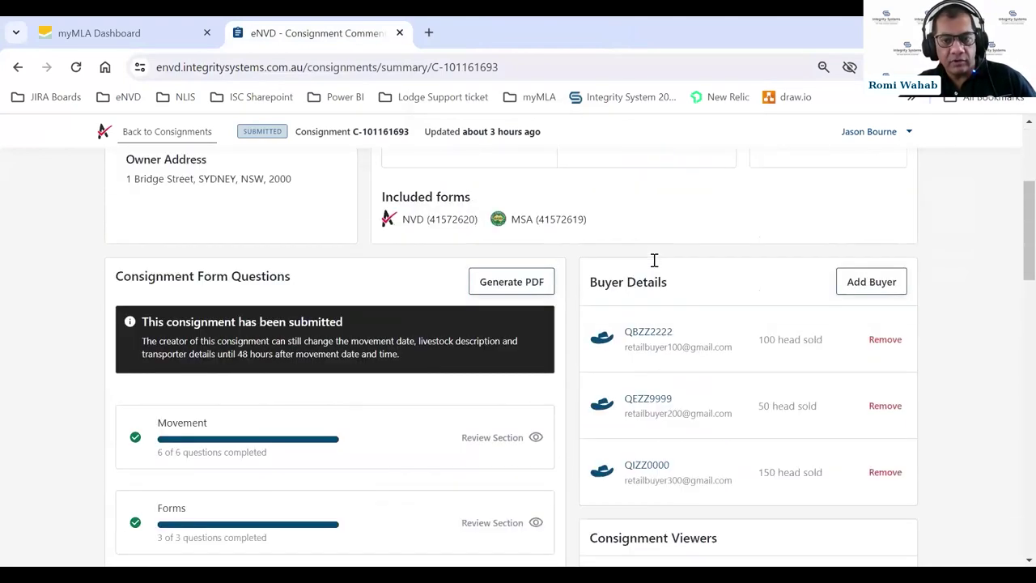
{"action": "left_click", "coordinate": [134, 132]}
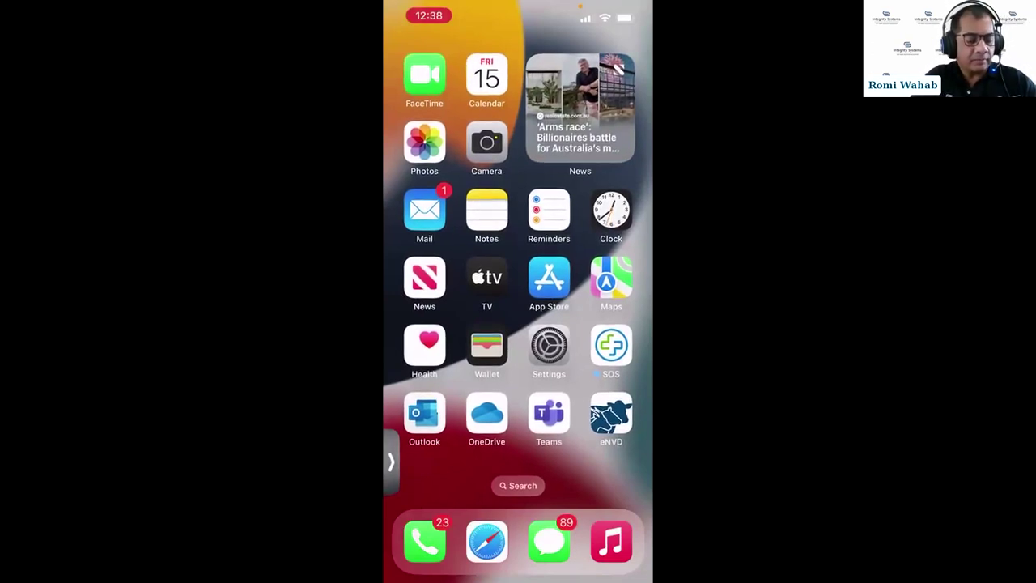
- Launch the eNVD phone app, accept the privacy acknowledgement, and continue to the Login options
{"action": "left_click", "coordinate": [612, 415]}
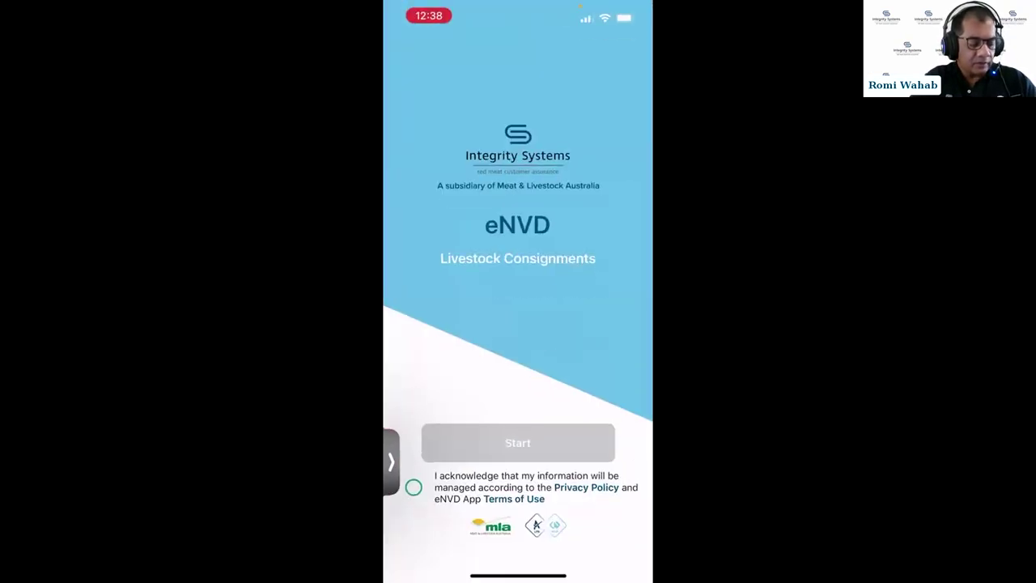
{"action": "left_click", "coordinate": [414, 487]}
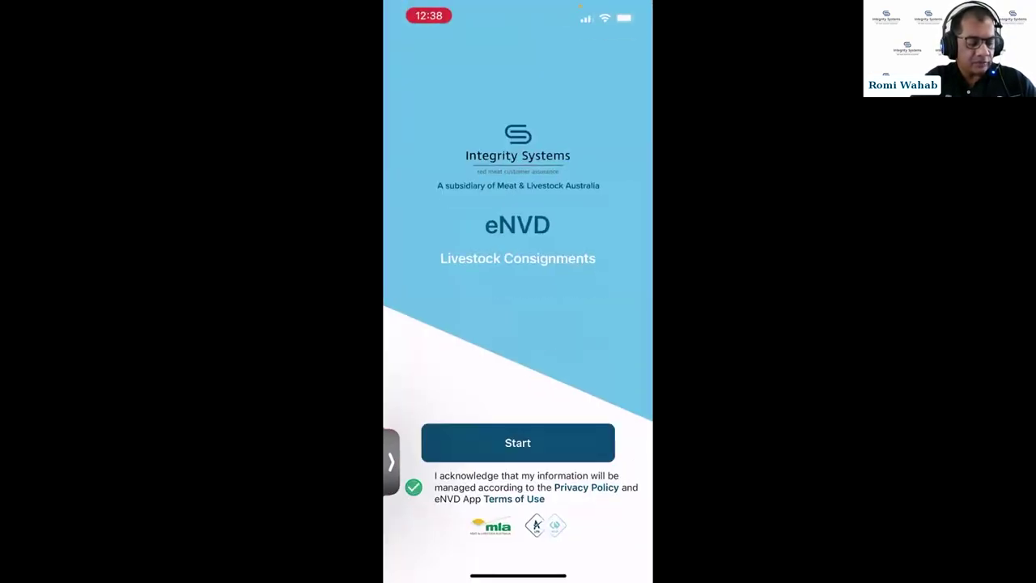
{"action": "left_click", "coordinate": [518, 443]}
{"action": "left_click", "coordinate": [518, 540]}
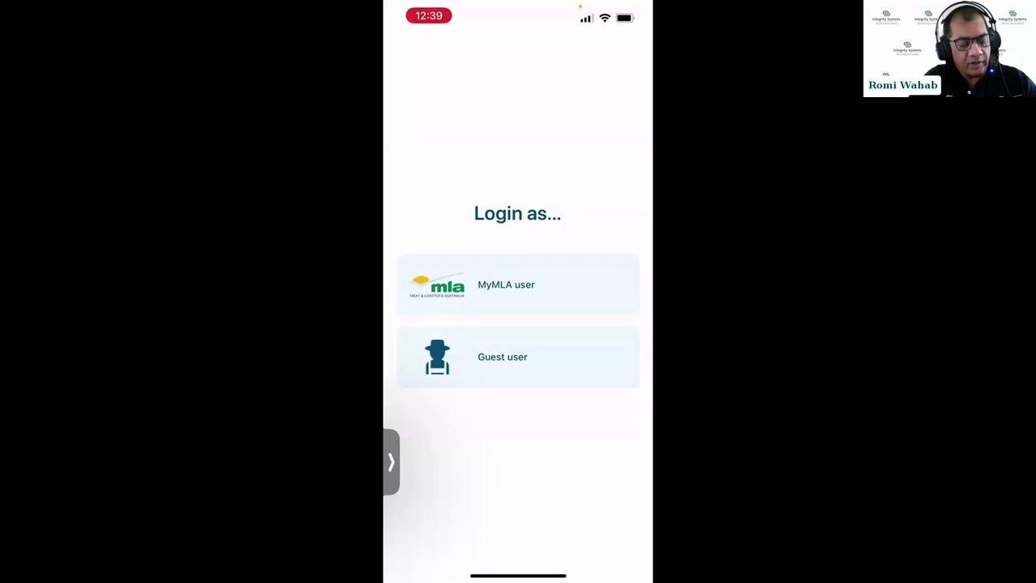
- Choose MyMLA user and continue to the mla.com.au sign-in with saved passwords
{"action": "left_click", "coordinate": [518, 285]}
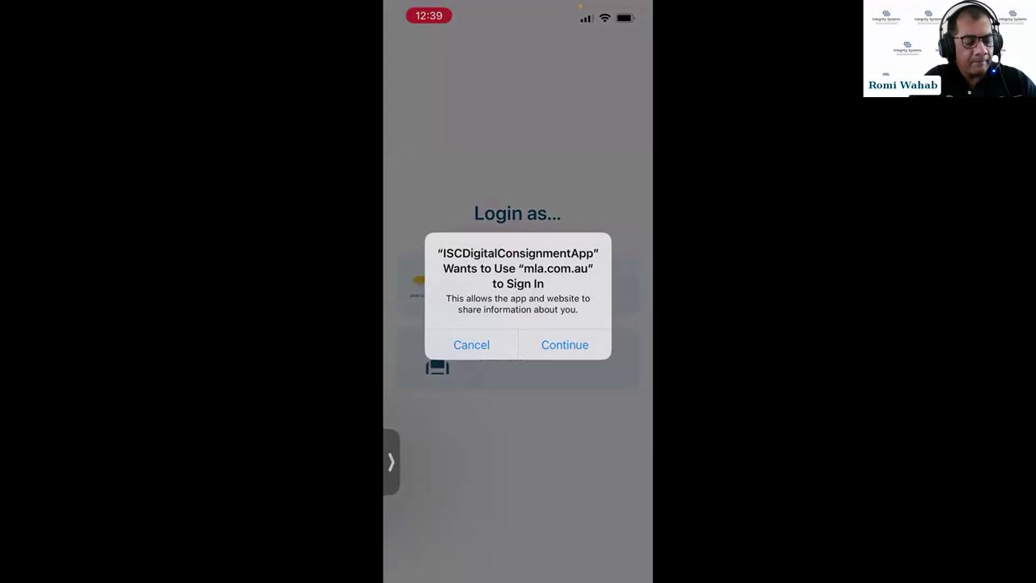
{"action": "left_click", "coordinate": [564, 344]}
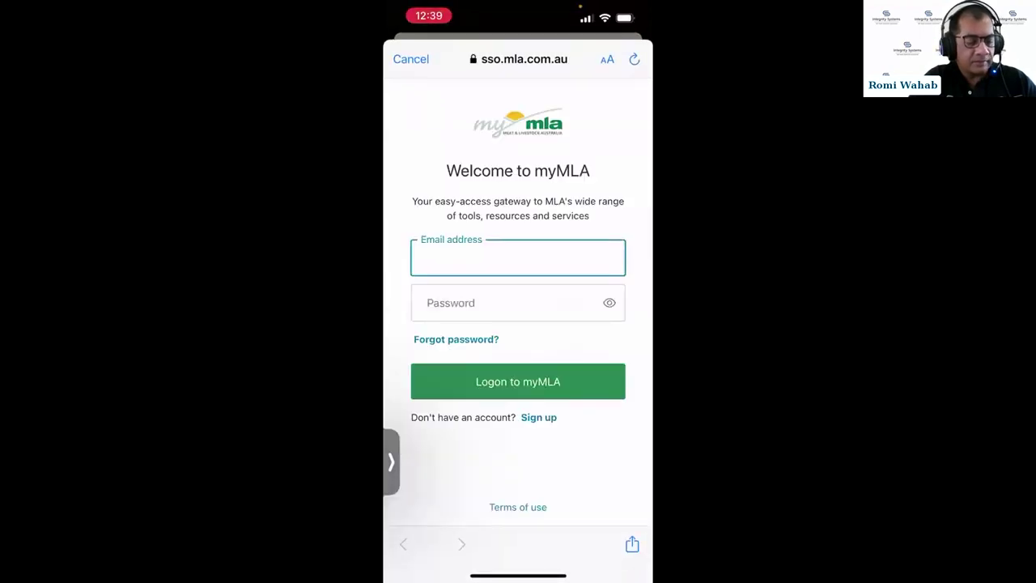
{"action": "left_click", "coordinate": [523, 369]}
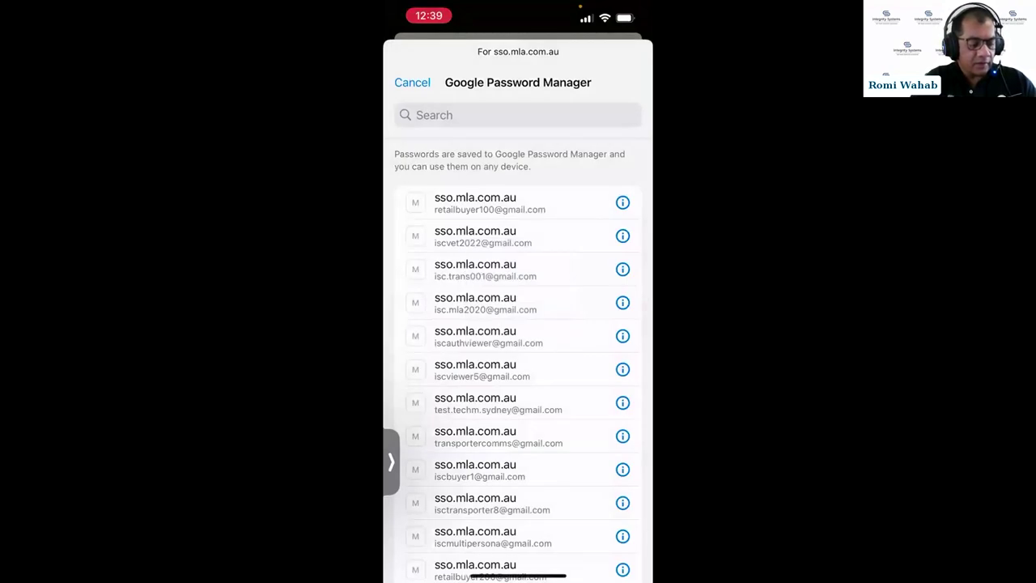
- Fill the sign-in with a saved myMLA account and submit Logon to myMLA
{"action": "scroll", "coordinate": [519, 349], "scroll_direction": "down", "scroll_amount": 3}
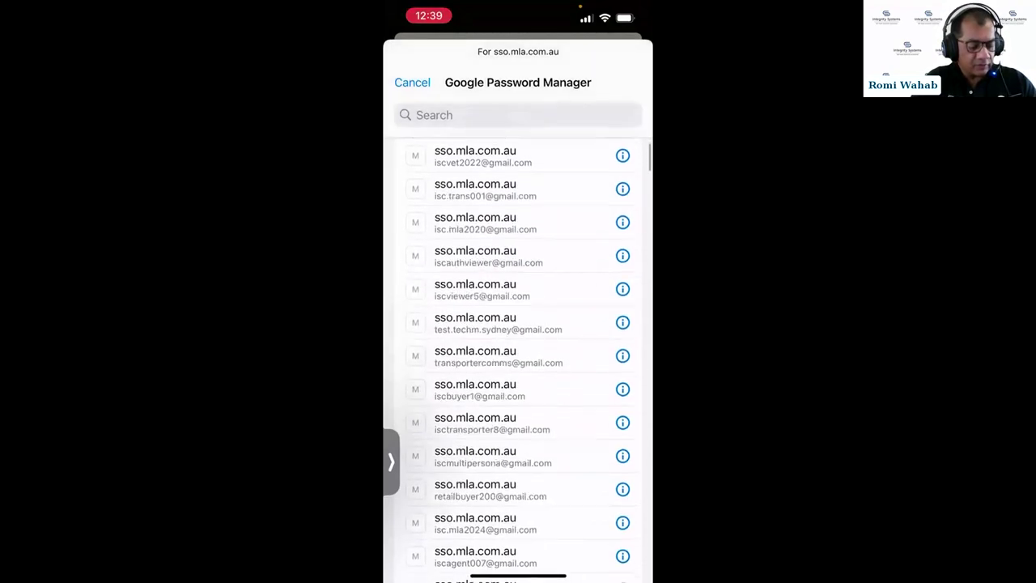
{"action": "scroll", "coordinate": [519, 357], "scroll_direction": "down", "scroll_amount": 5}
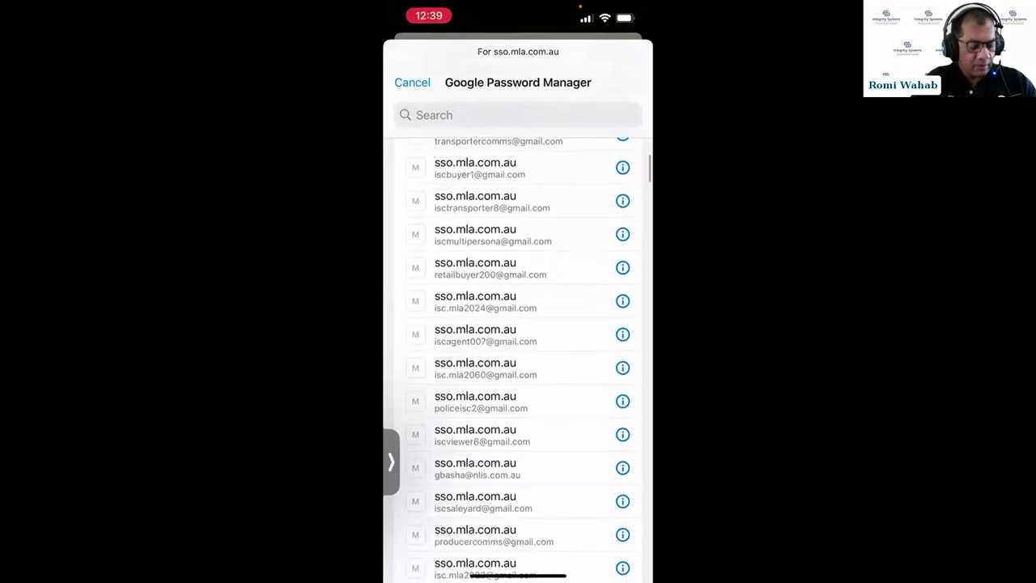
{"action": "scroll", "coordinate": [518, 357], "scroll_direction": "down", "scroll_amount": 5}
{"action": "scroll", "coordinate": [518, 356], "scroll_direction": "down", "scroll_amount": 2}
{"action": "scroll", "coordinate": [519, 356], "scroll_direction": "down", "scroll_amount": 5}
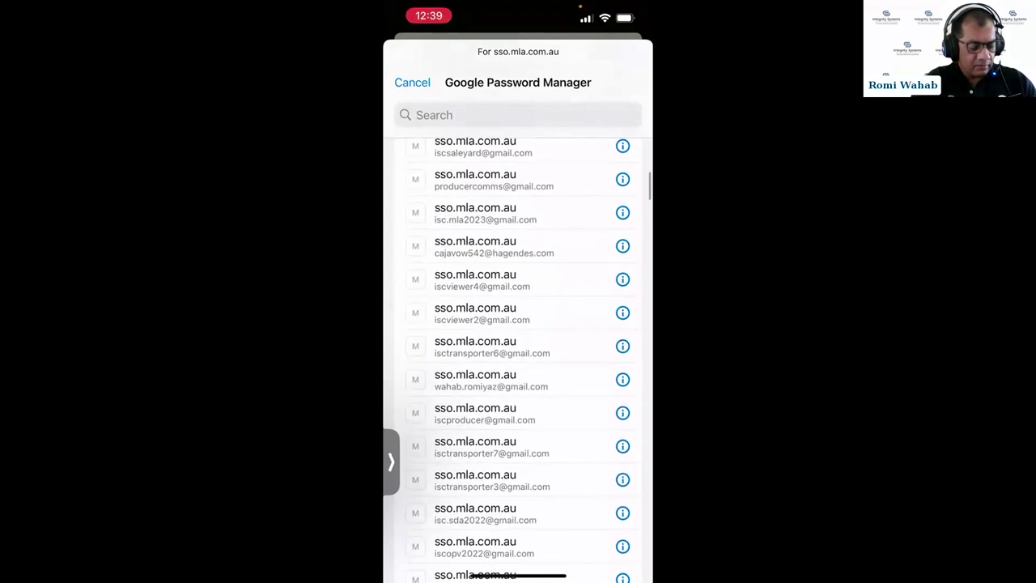
{"action": "scroll", "coordinate": [518, 356], "scroll_direction": "down", "scroll_amount": 2}
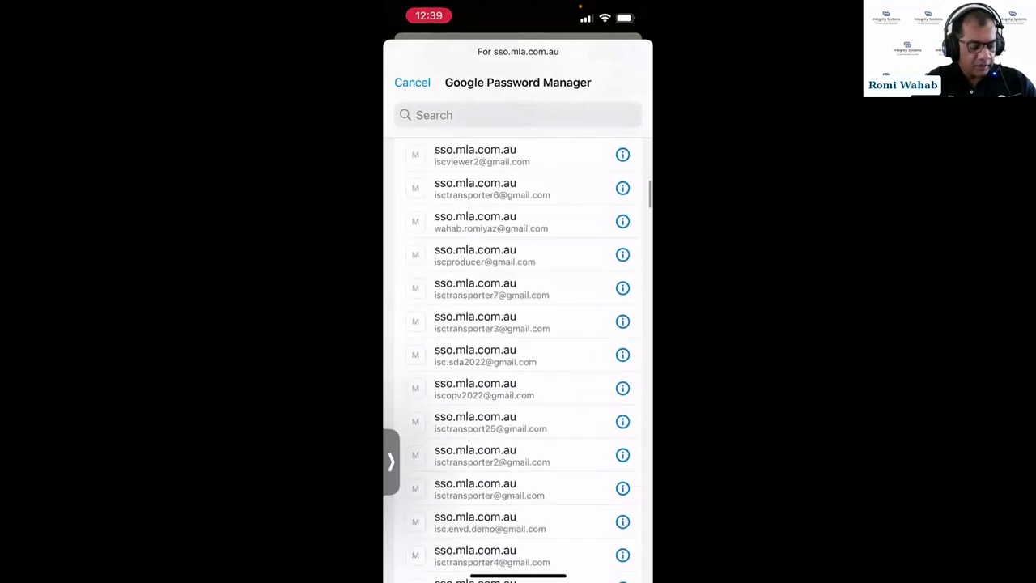
{"action": "scroll", "coordinate": [518, 356], "scroll_direction": "down", "scroll_amount": 3}
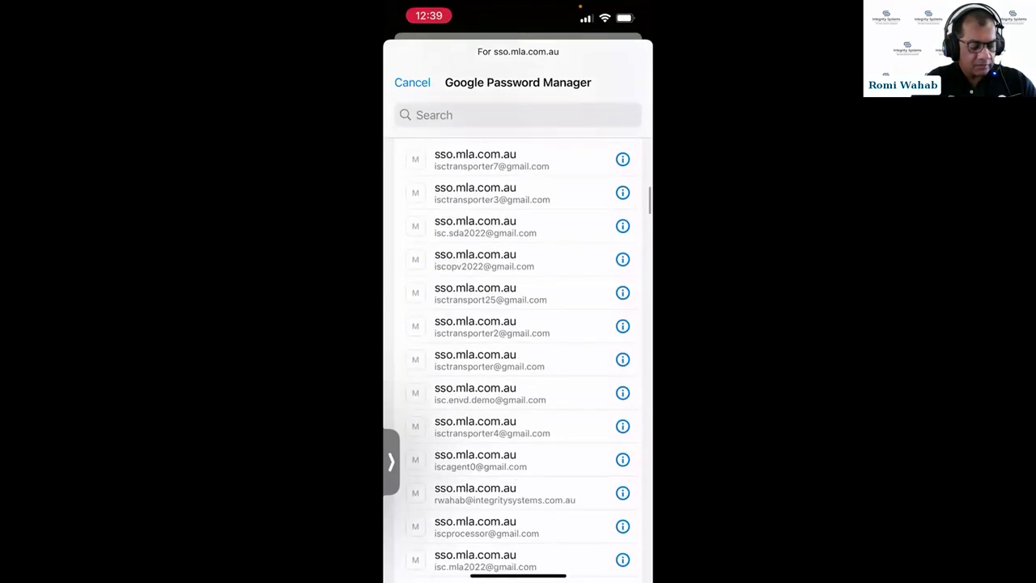
{"action": "left_click", "coordinate": [480, 430]}
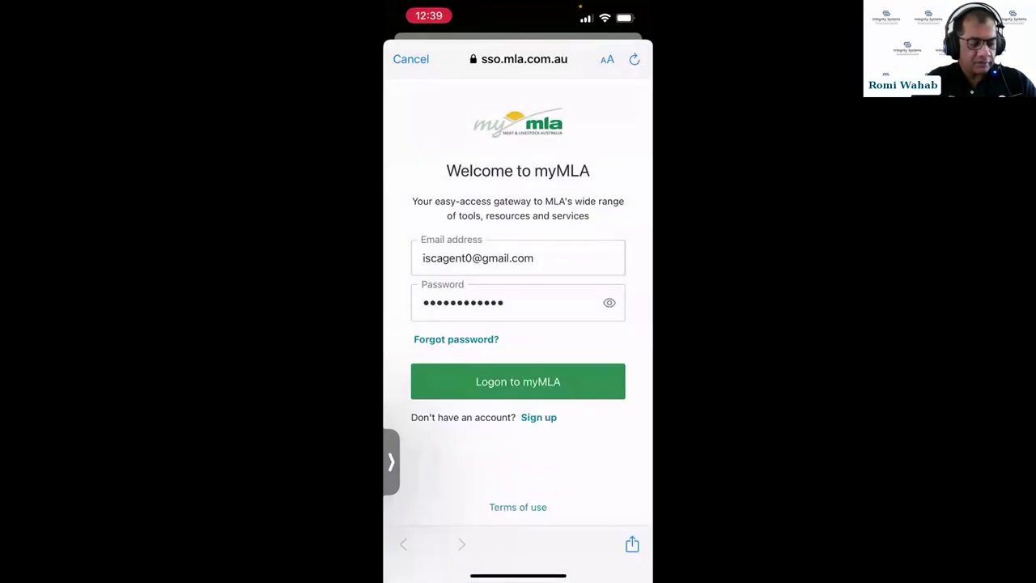
{"action": "left_click", "coordinate": [518, 381]}
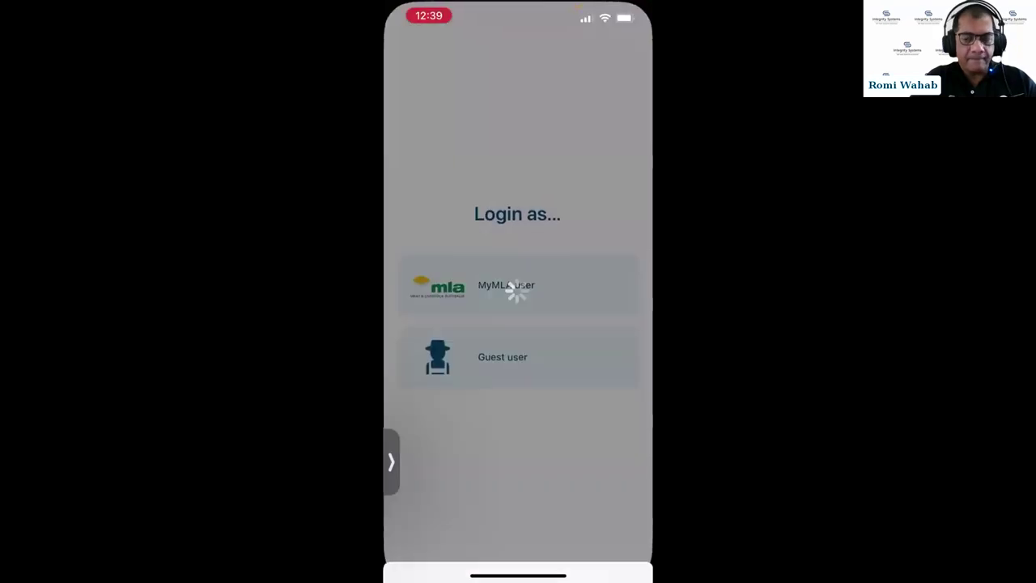
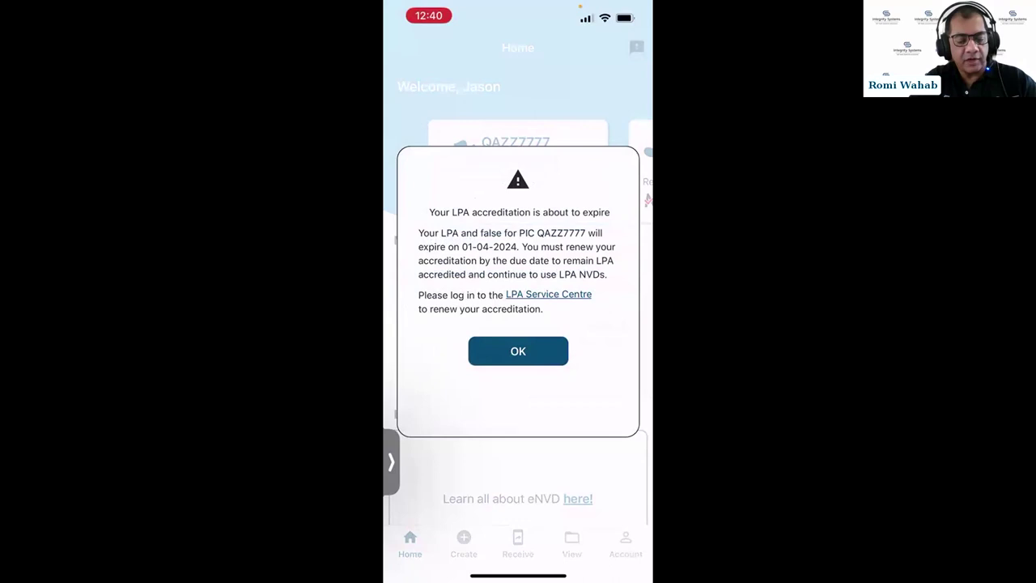
- Dismiss the LPA expiry warning and switch to the NLIS agent account
{"action": "left_click", "coordinate": [518, 350]}
{"action": "left_click_drag", "start_coordinate": [583, 170], "coordinate": [453, 170]}
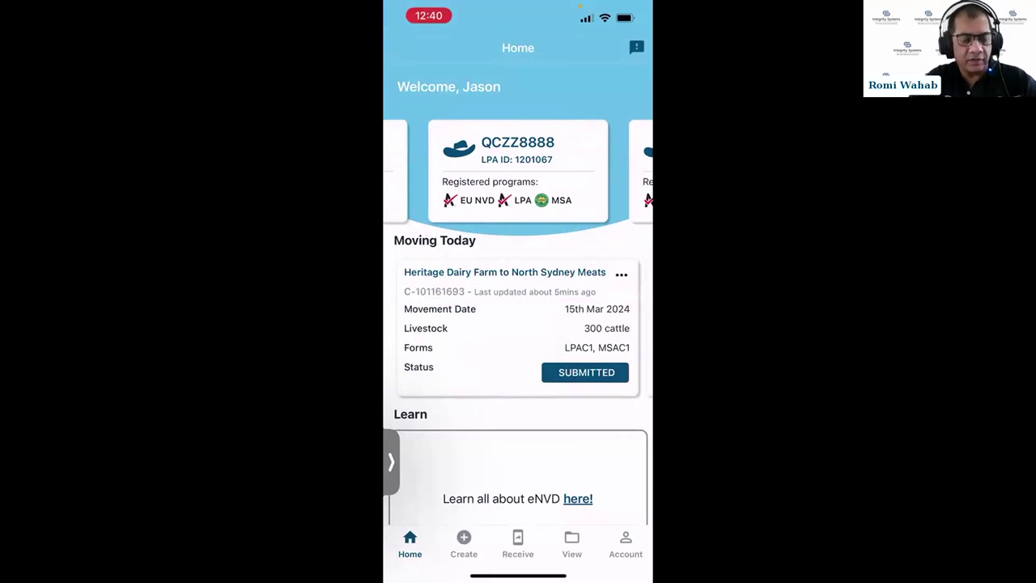
{"action": "left_click_drag", "start_coordinate": [567, 170], "coordinate": [475, 170]}
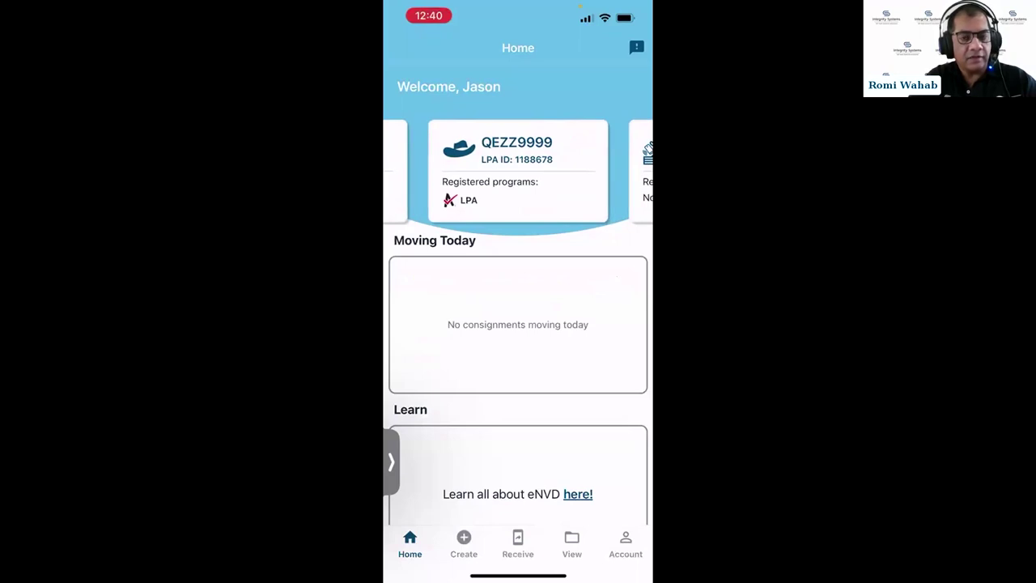
{"action": "left_click_drag", "start_coordinate": [567, 170], "coordinate": [474, 170]}
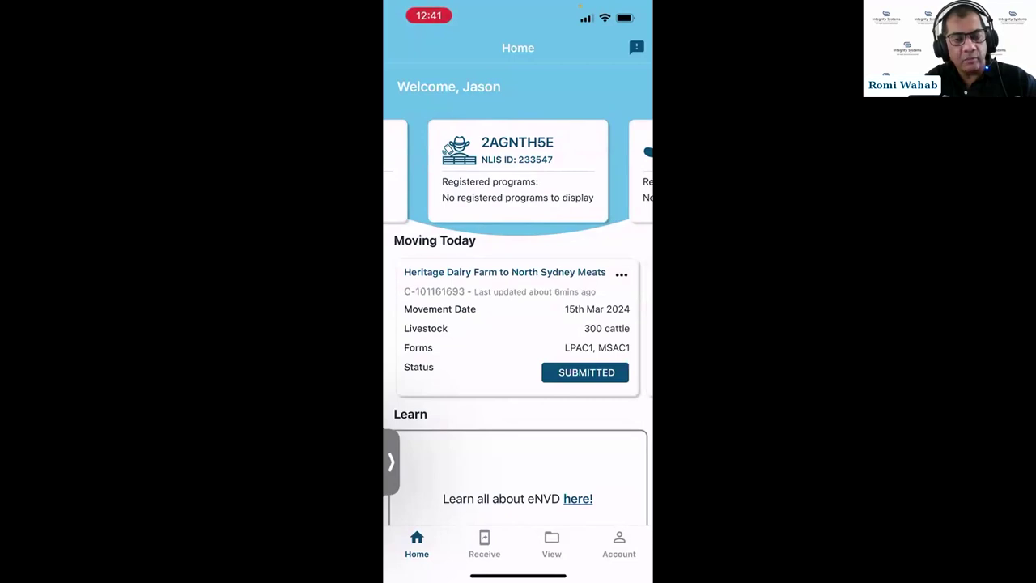
{"action": "left_click_drag", "start_coordinate": [567, 170], "coordinate": [454, 170]}
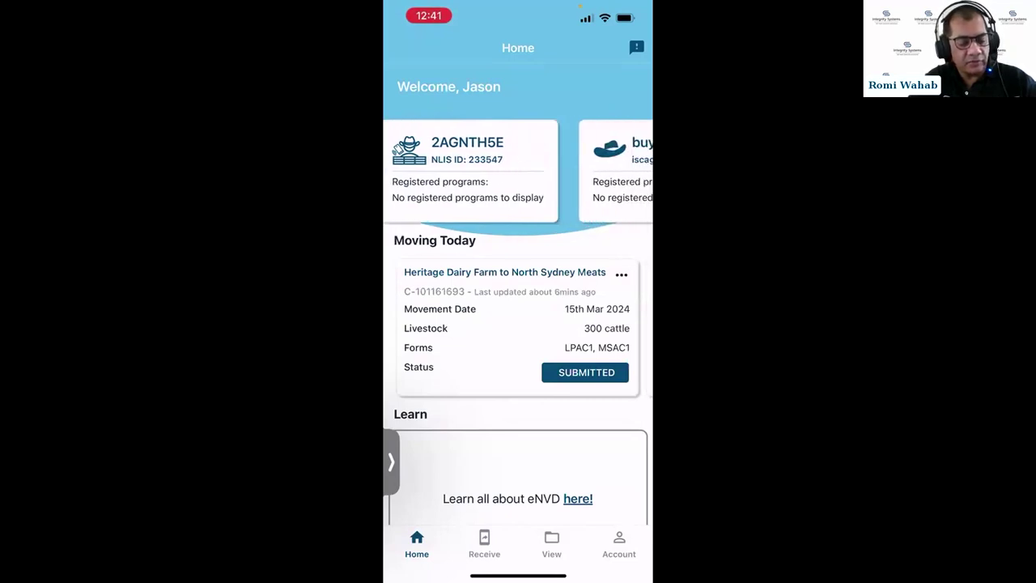
{"action": "mouse_move", "coordinate": [567, 170]}
{"action": "left_mouse_down"}
{"action": "mouse_move", "coordinate": [454, 170]}
{"action": "mouse_move", "coordinate": [567, 170]}
{"action": "left_mouse_up"}
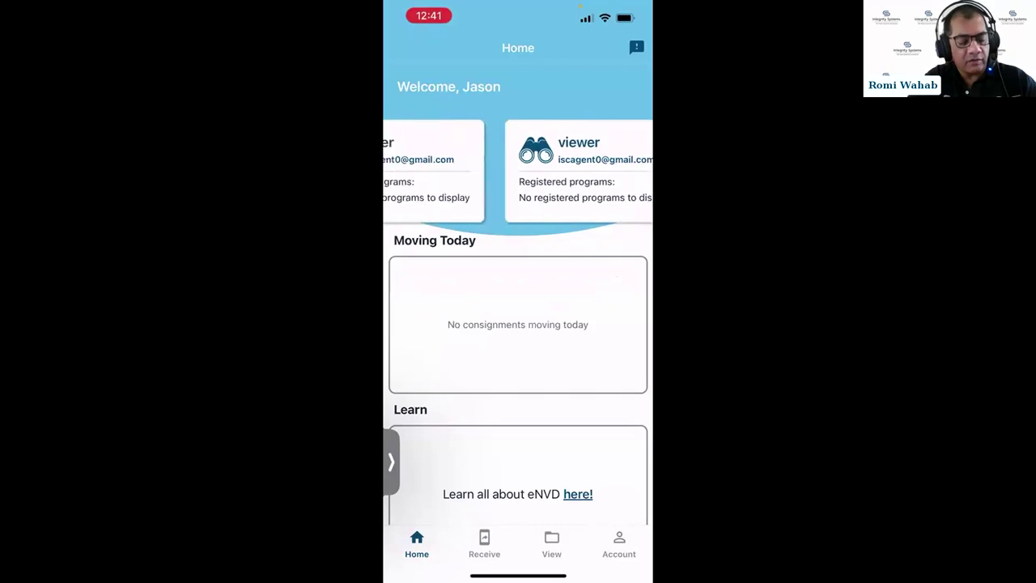
{"action": "left_click_drag", "start_coordinate": [453, 170], "coordinate": [567, 170]}
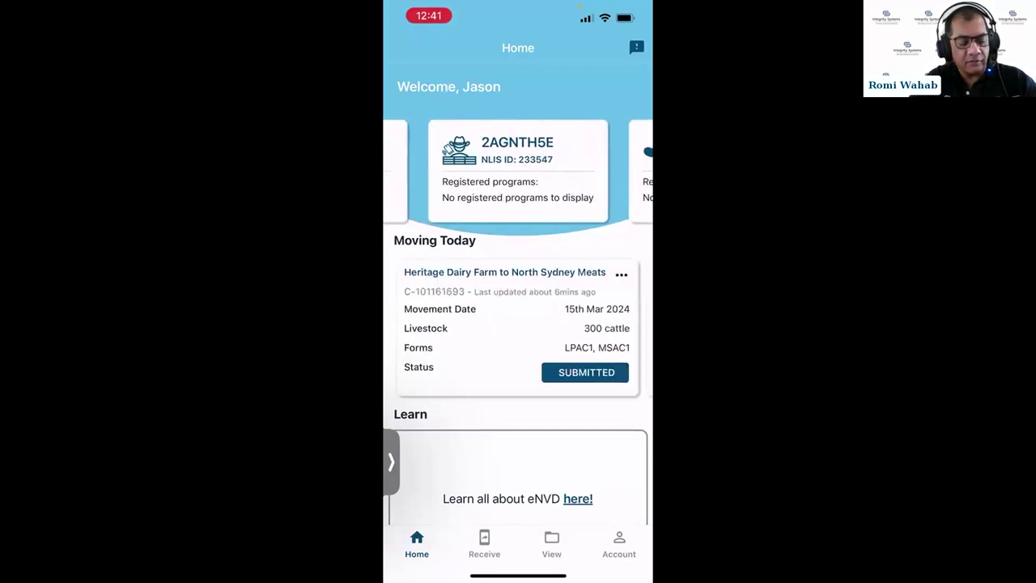
- Browse the Moving Today cards back to the Heritage Dairy Farm to North Sydney Meats consignment
{"action": "left_click_drag", "start_coordinate": [615, 324], "coordinate": [421, 323]}
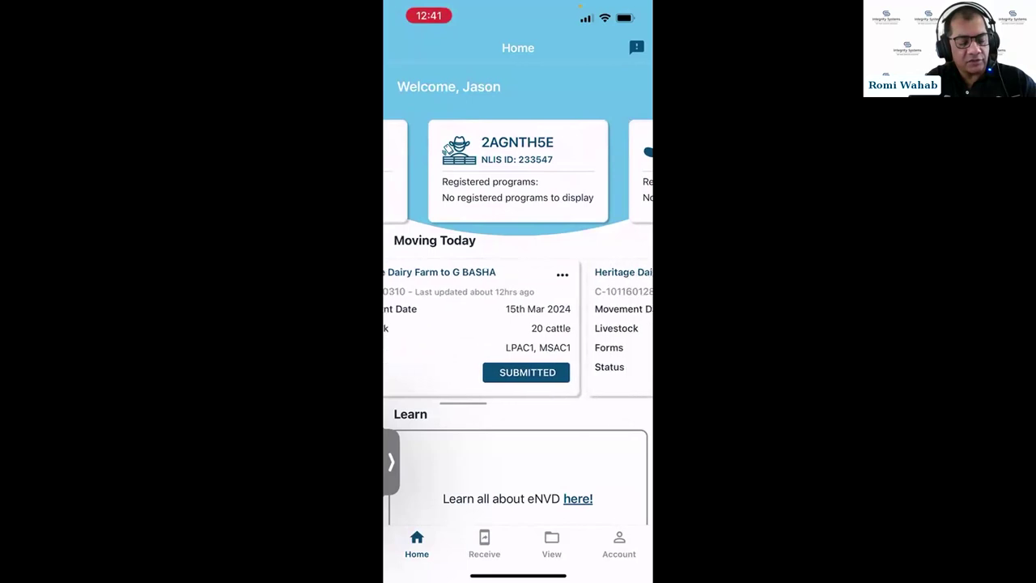
{"action": "left_click_drag", "start_coordinate": [616, 323], "coordinate": [421, 324]}
{"action": "left_click_drag", "start_coordinate": [615, 324], "coordinate": [421, 324]}
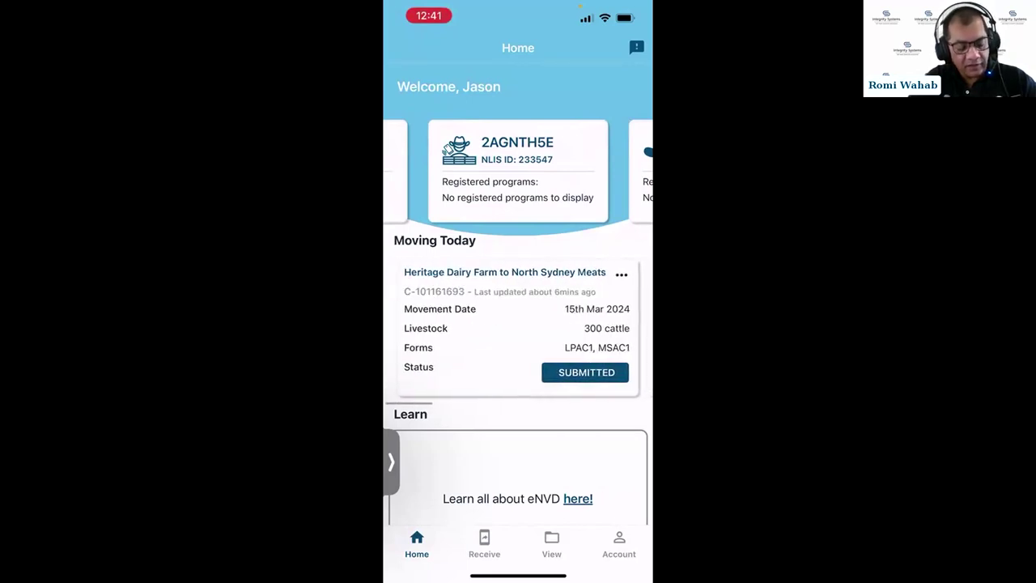
- Open the Heritage Dairy Farm consignment from the View list and scroll through its summary
{"action": "left_click", "coordinate": [552, 544]}
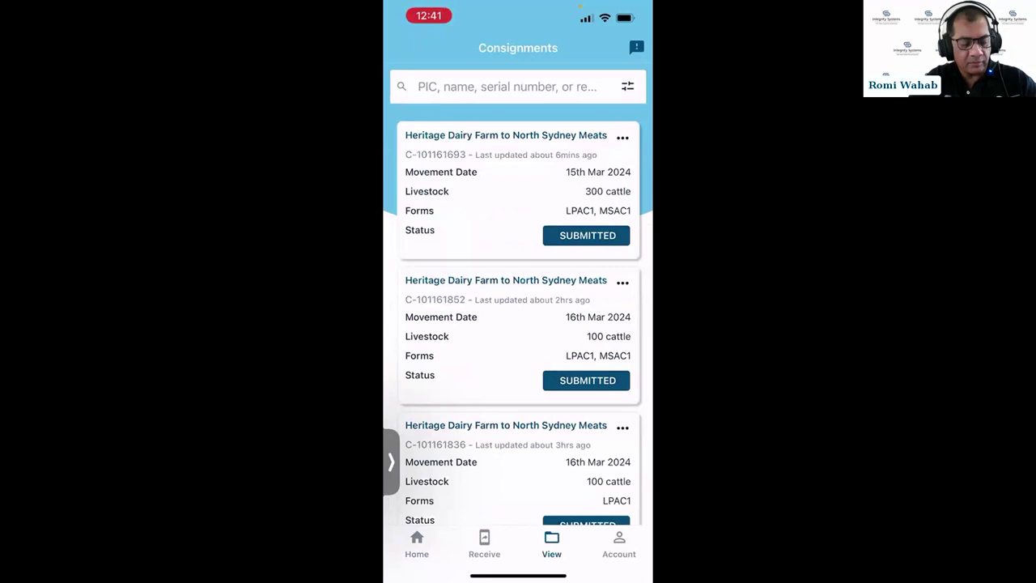
{"action": "left_click", "coordinate": [518, 191]}
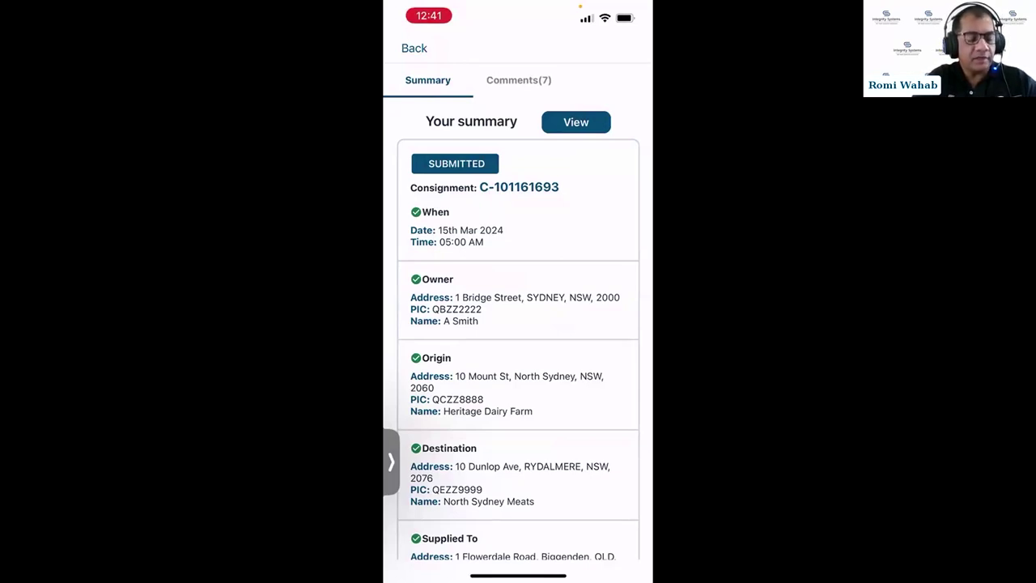
{"action": "scroll", "coordinate": [518, 324], "scroll_direction": "down", "scroll_amount": 2}
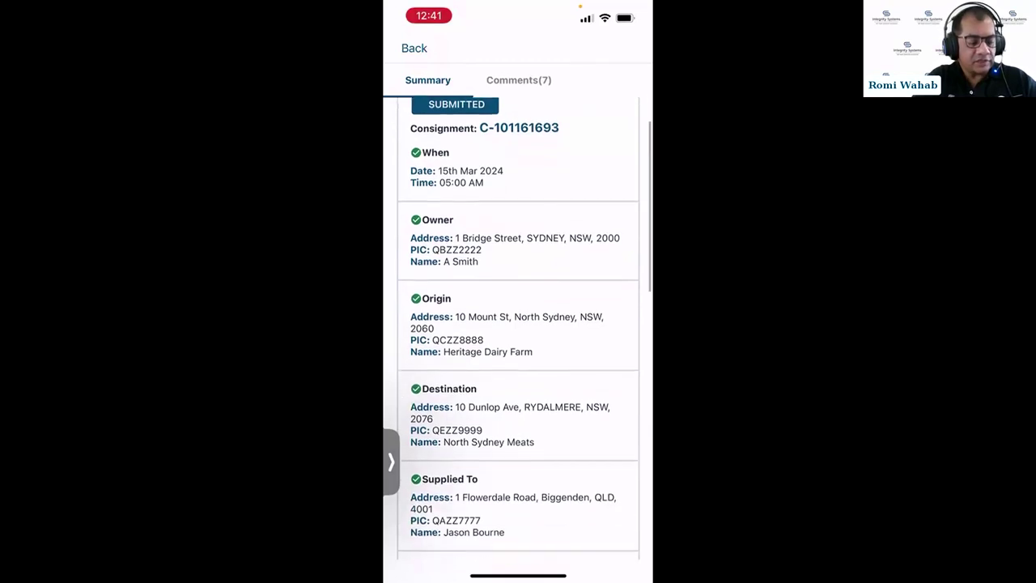
{"action": "scroll", "coordinate": [518, 324], "scroll_direction": "down", "scroll_amount": 3}
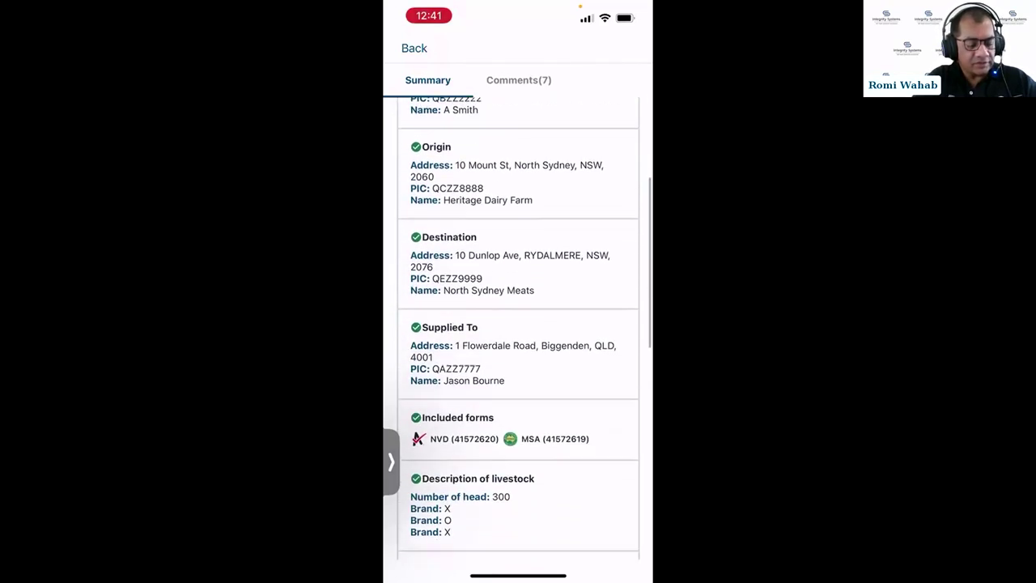
{"action": "scroll", "coordinate": [518, 324], "scroll_direction": "down", "scroll_amount": 3}
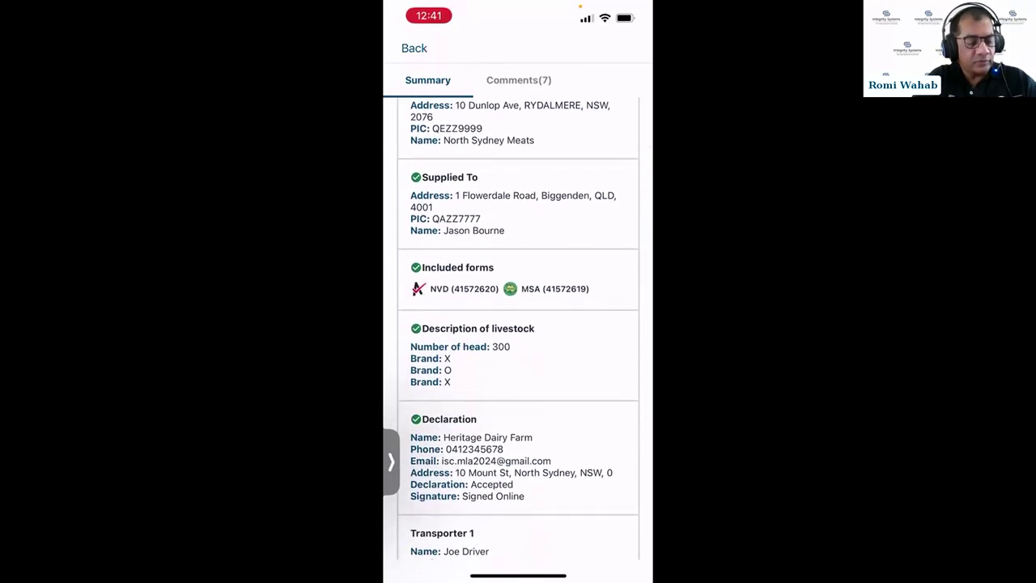
{"action": "scroll", "coordinate": [518, 324], "scroll_direction": "down", "scroll_amount": 1}
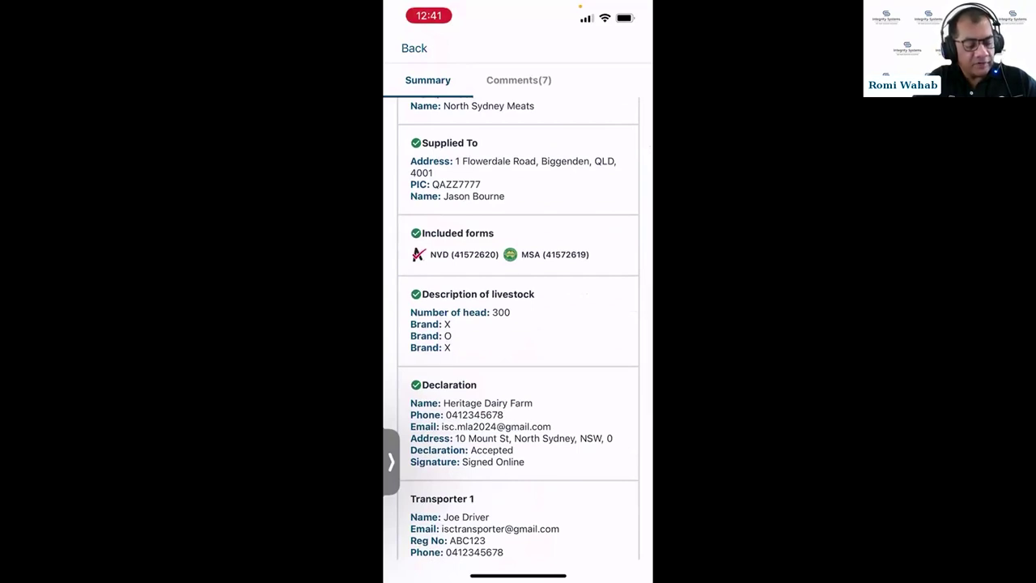
{"action": "scroll", "coordinate": [518, 324], "scroll_direction": "down", "scroll_amount": 2}
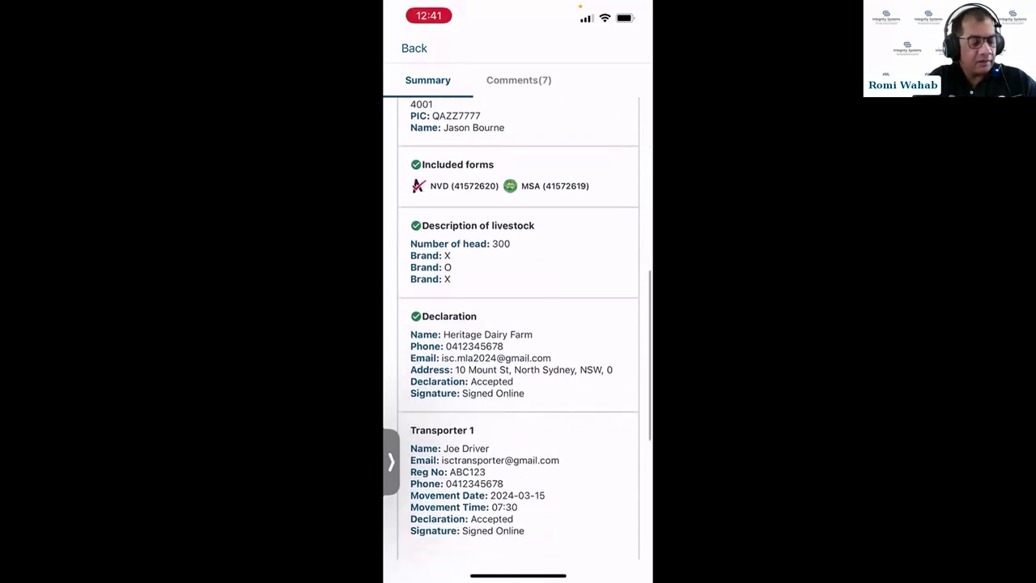
{"action": "scroll", "coordinate": [519, 324], "scroll_direction": "down", "scroll_amount": 2}
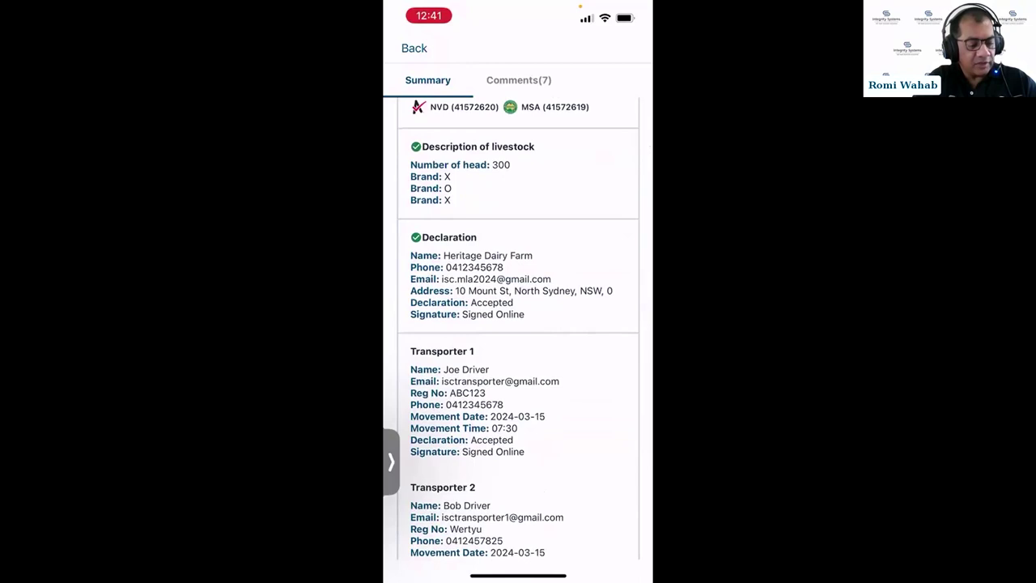
{"action": "scroll", "coordinate": [519, 324], "scroll_direction": "down", "scroll_amount": 2}
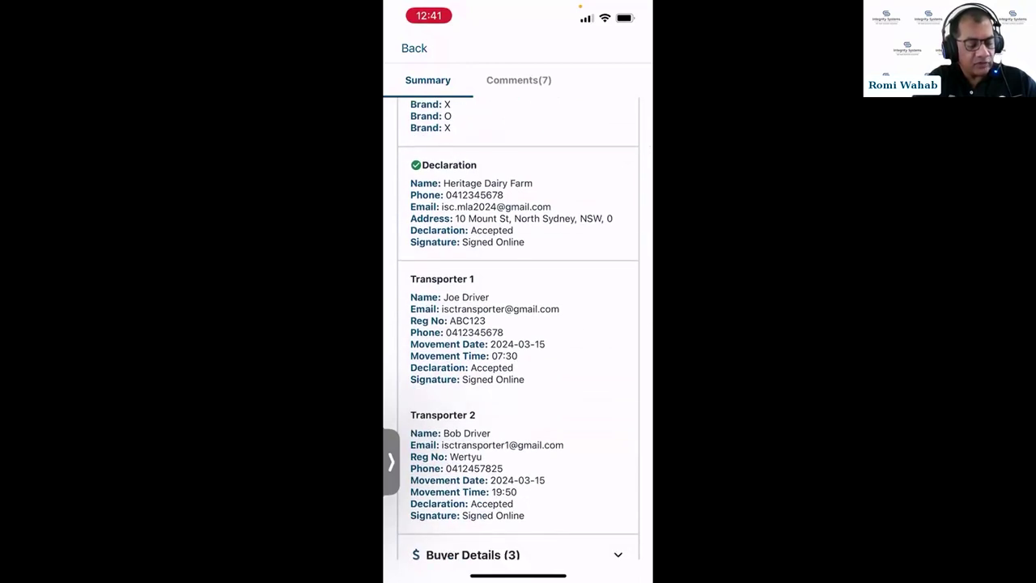
{"action": "scroll", "coordinate": [518, 324], "scroll_direction": "down", "scroll_amount": 4}
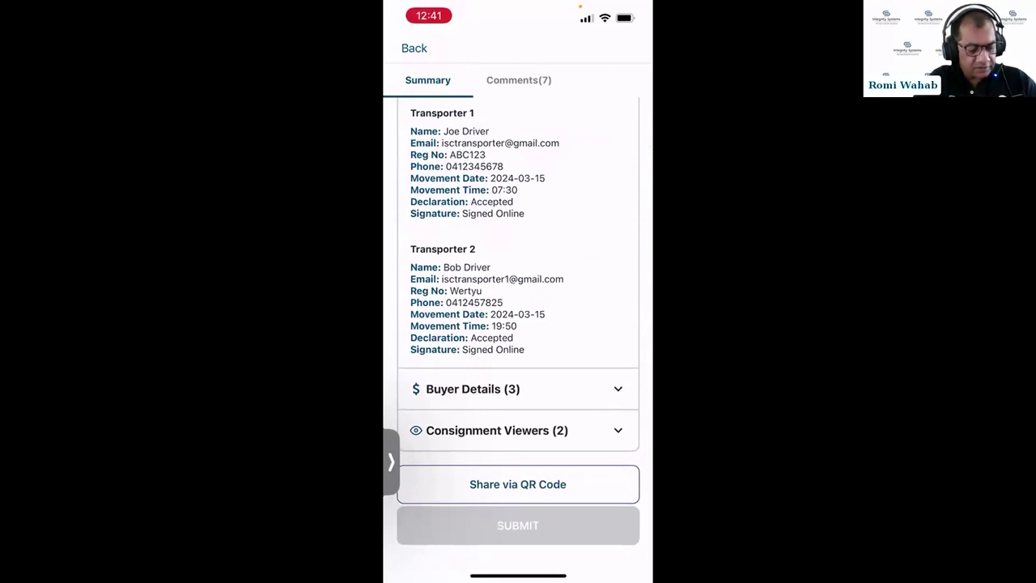
- Expand Buyer Details (3) and start editing the consignment's buyers
{"action": "left_click", "coordinate": [518, 430]}
{"action": "scroll", "coordinate": [518, 324], "scroll_direction": "down", "scroll_amount": 2}
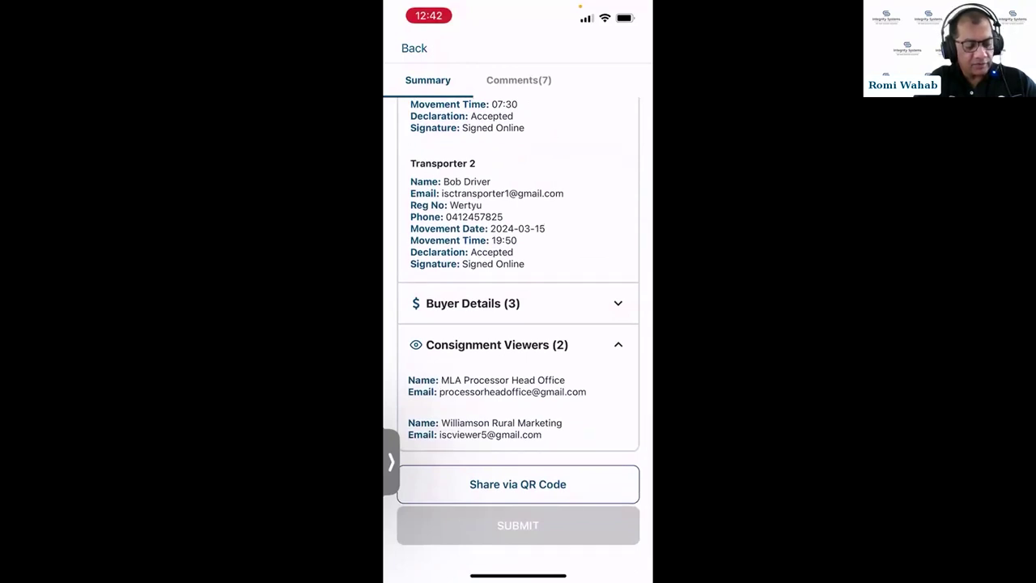
{"action": "left_click", "coordinate": [518, 344]}
{"action": "left_click", "coordinate": [518, 389]}
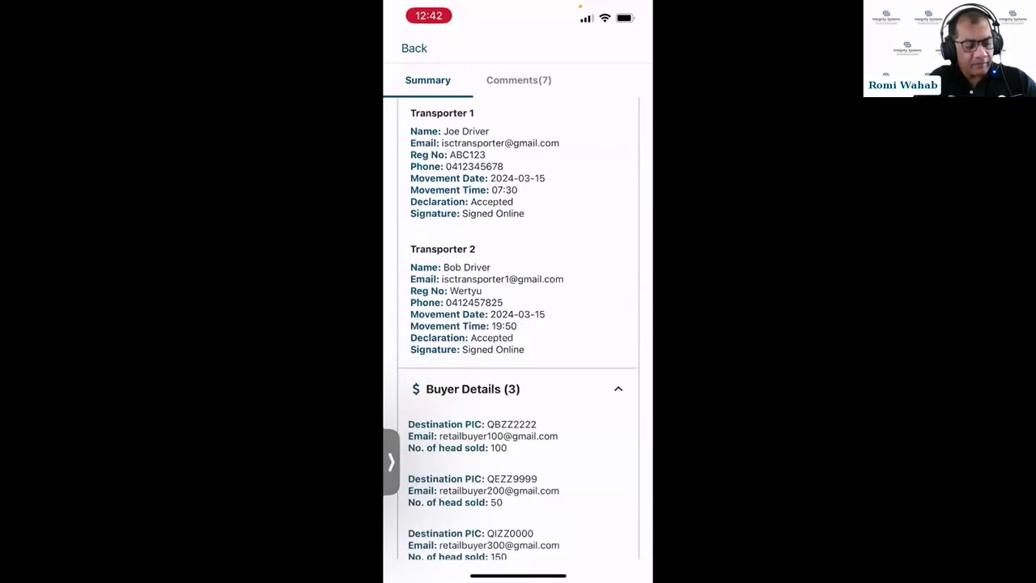
{"action": "scroll", "coordinate": [518, 324], "scroll_direction": "down", "scroll_amount": 5}
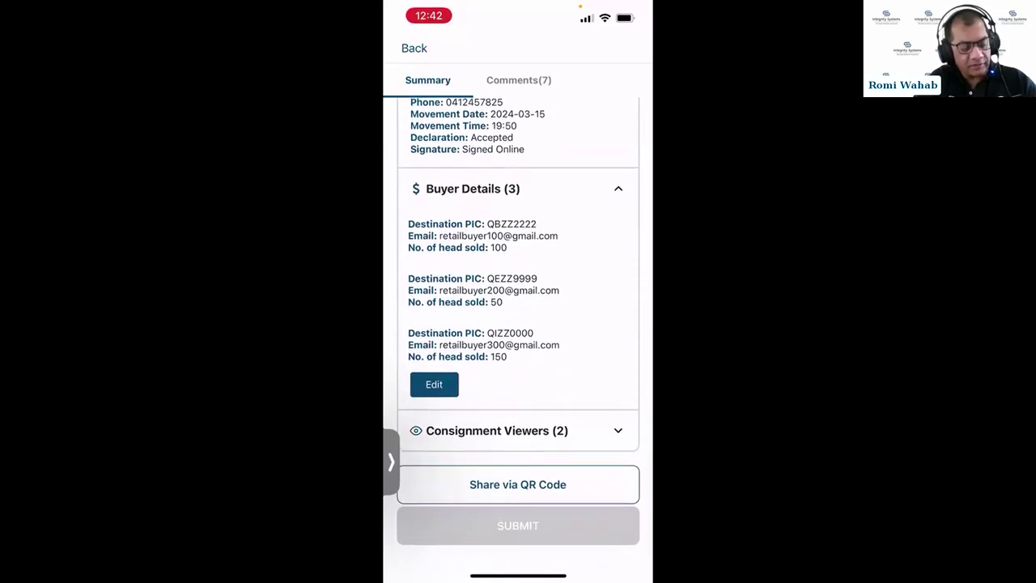
{"action": "left_click", "coordinate": [434, 383]}
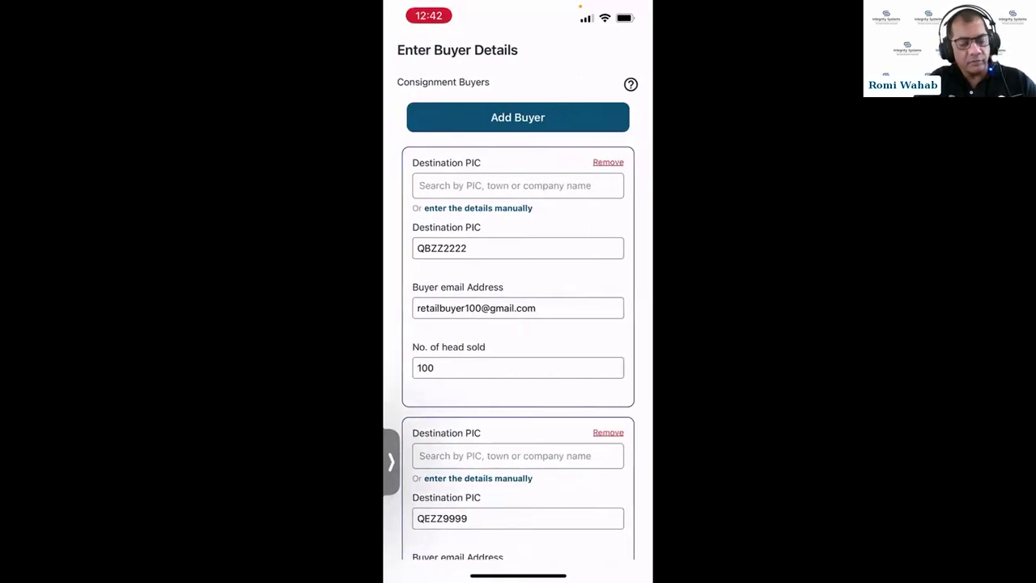
- Remove the three existing buyers and add a new buyer with destination PIC QBZZ2222
{"action": "left_click", "coordinate": [608, 162]}
{"action": "left_click", "coordinate": [609, 162]}
{"action": "left_click", "coordinate": [609, 162]}
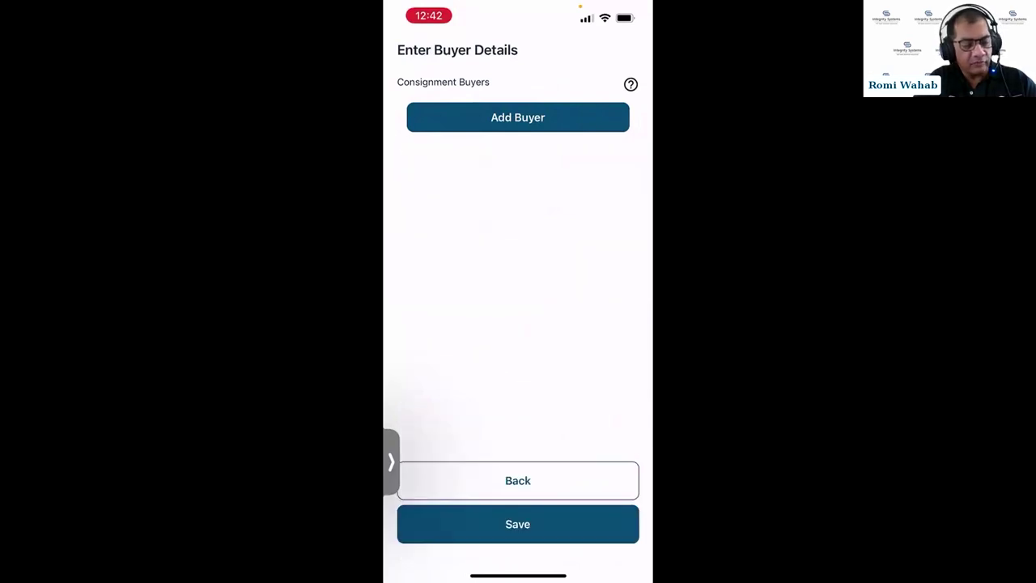
{"action": "left_click", "coordinate": [518, 117]}
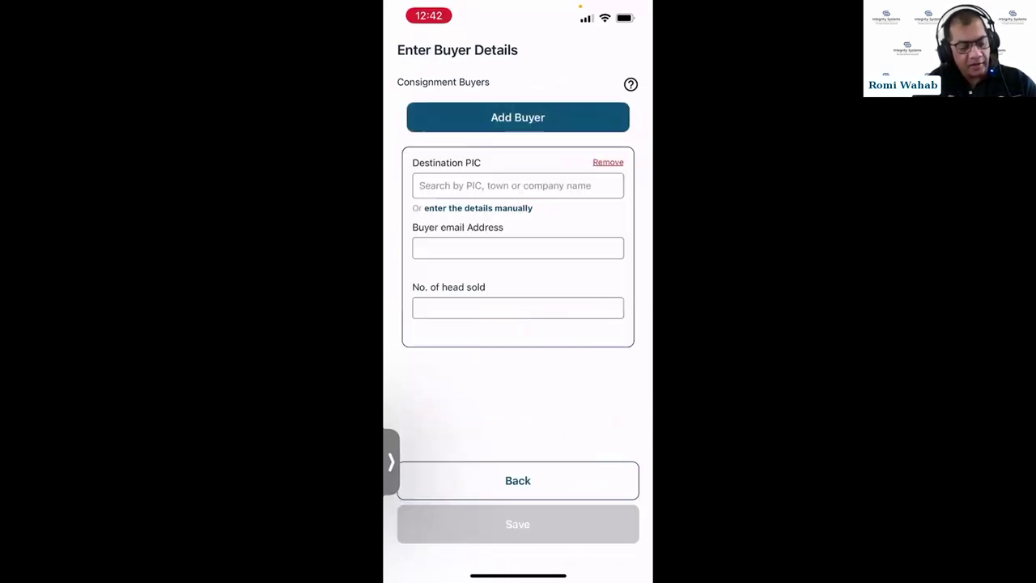
{"action": "left_click", "coordinate": [518, 186]}
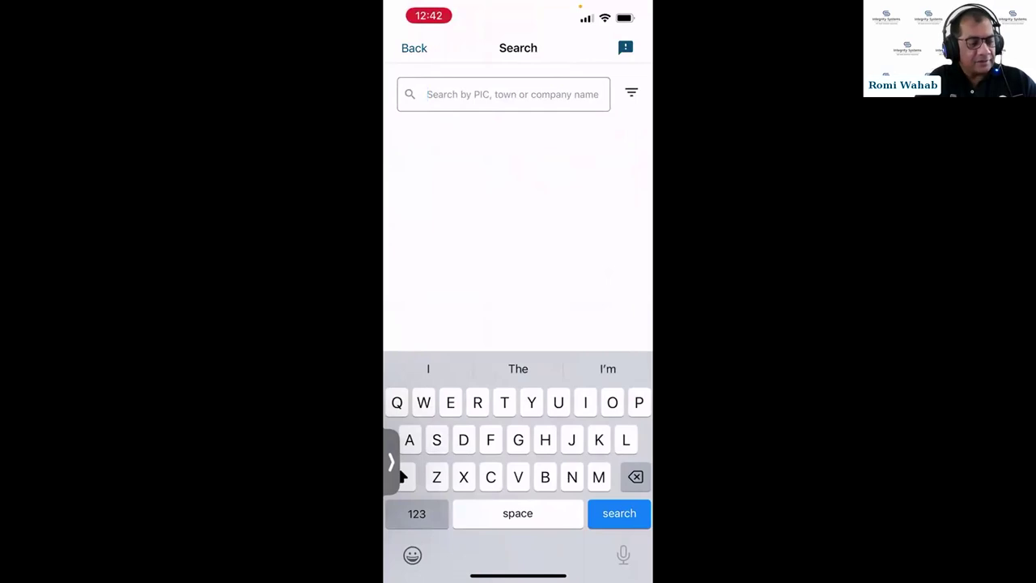
{"action": "type", "text": "Qb"}
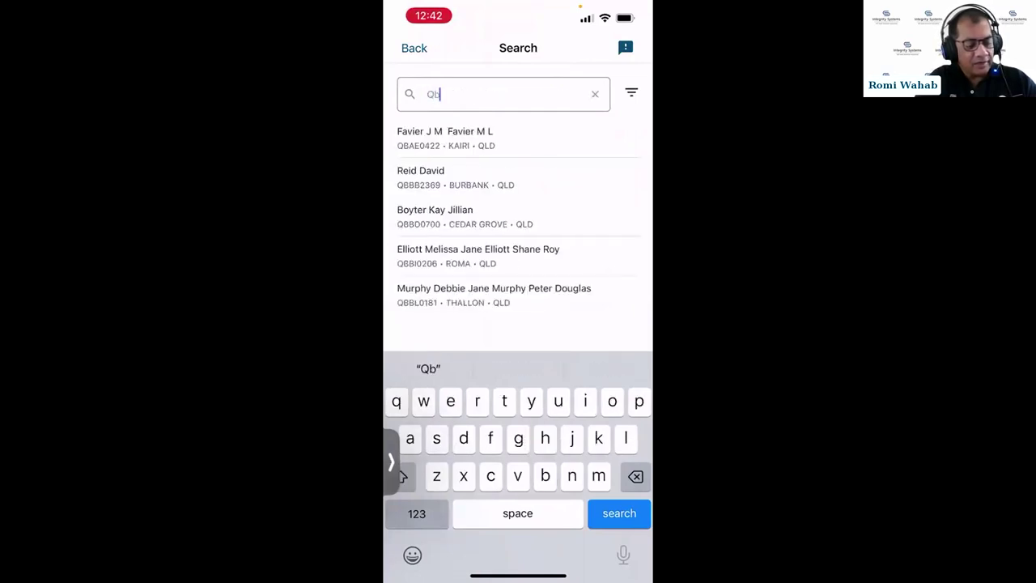
{"action": "type", "text": "zz222"}
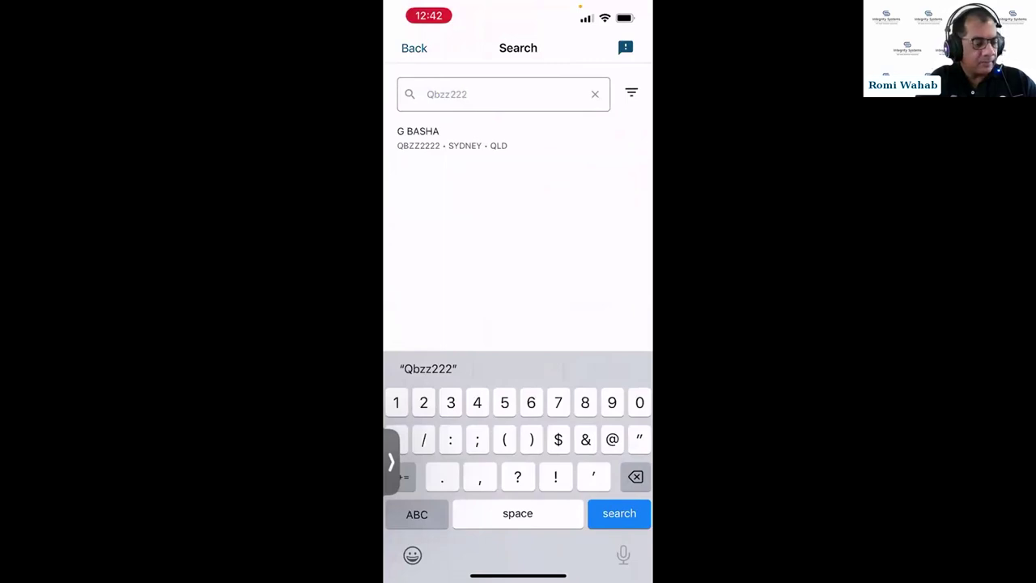
{"action": "key", "text": "Return"}
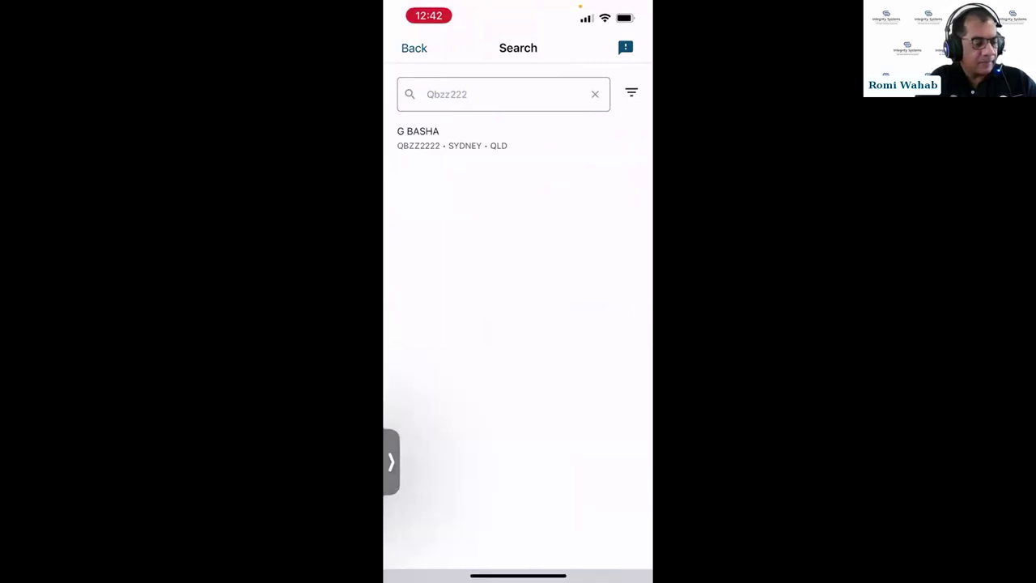
{"action": "left_click", "coordinate": [452, 138]}
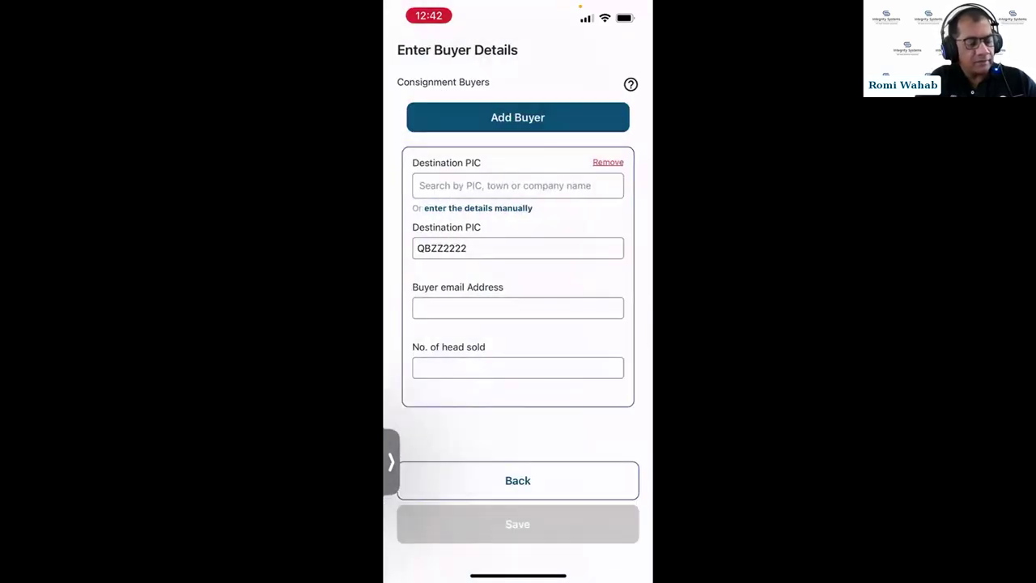
- Enter the buyer's e-mail address and 150 head sold
{"action": "left_click", "coordinate": [518, 308]}
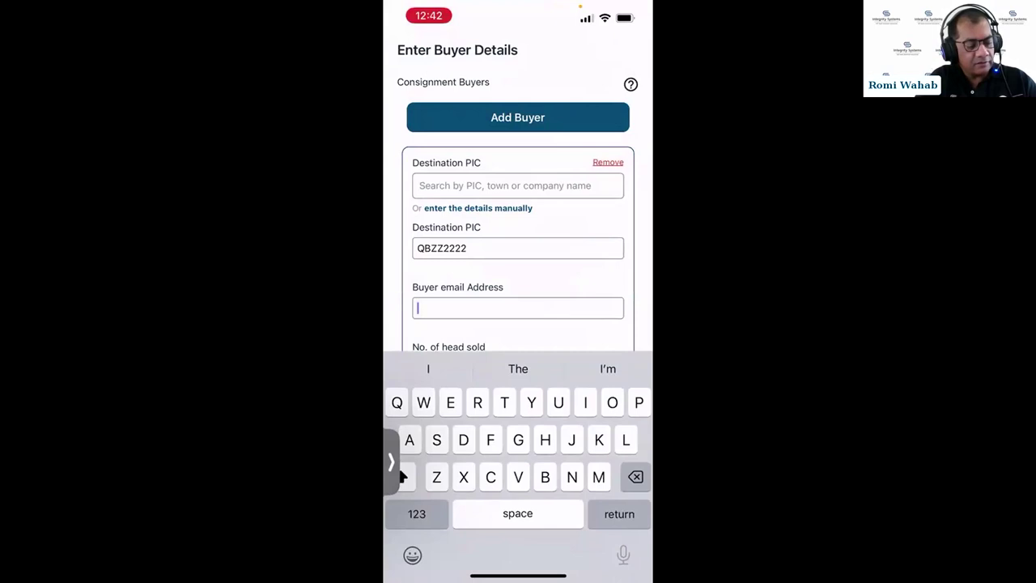
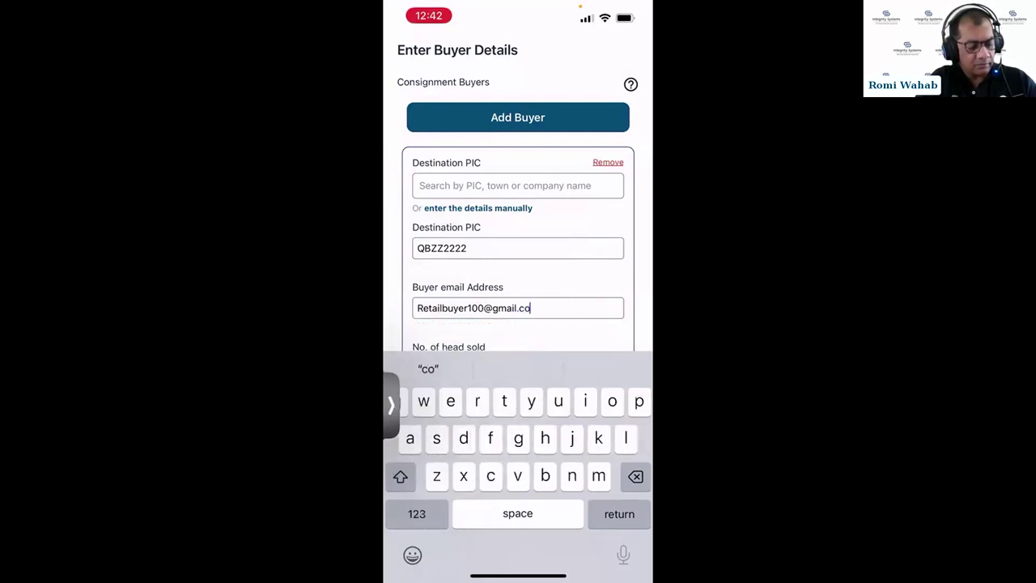
{"action": "key", "text": "Return"}
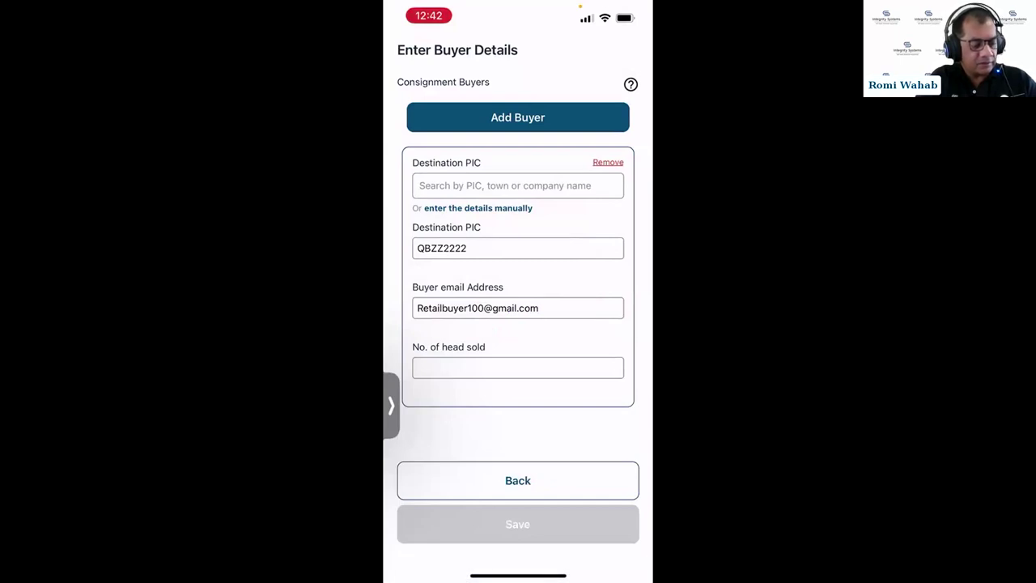
{"action": "left_click", "coordinate": [518, 367]}
{"action": "type", "text": "150"}
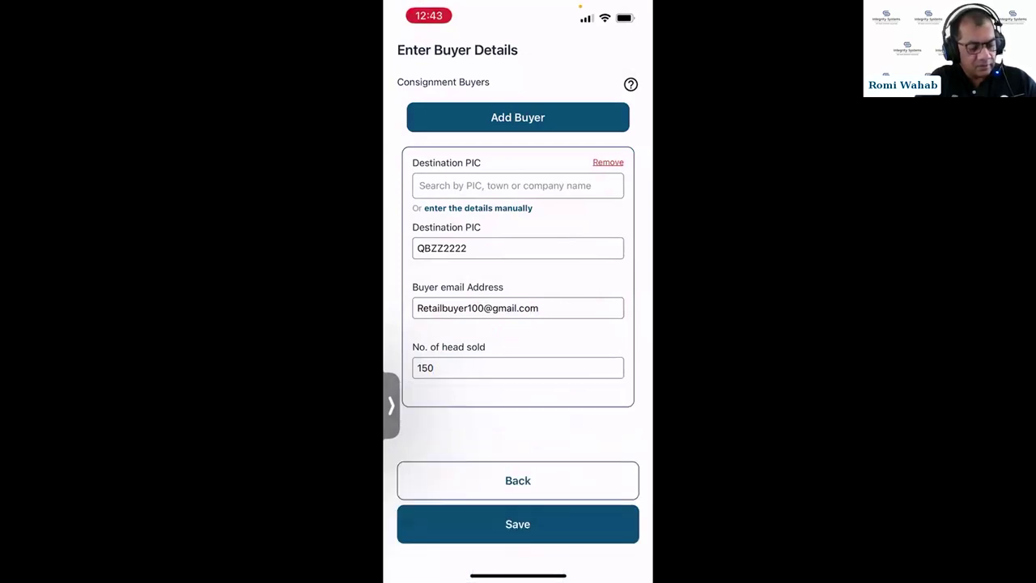
- Add a second buyer card, search the PIC and select QEZZ9999 as its destination
{"action": "left_click", "coordinate": [518, 116]}
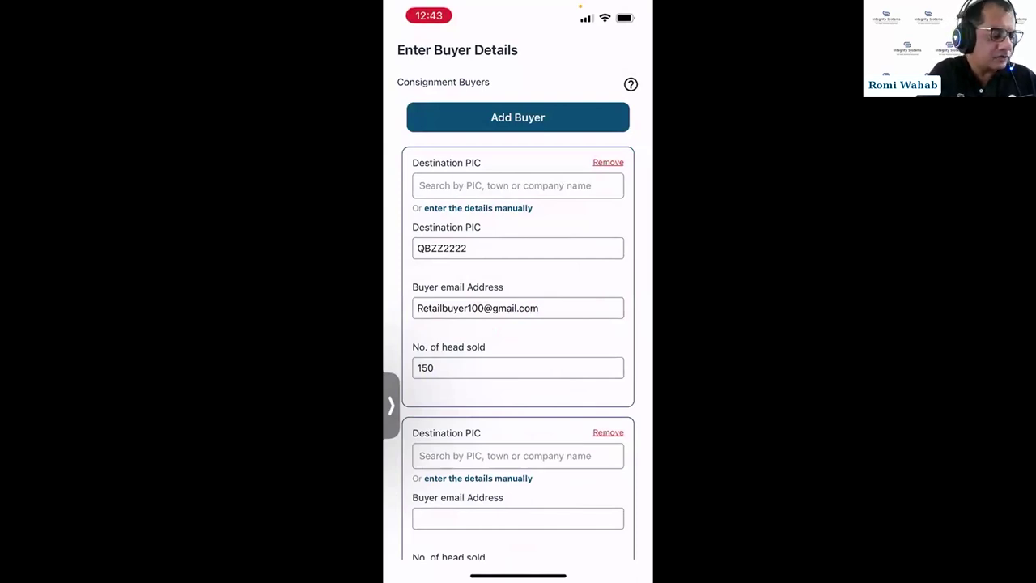
{"action": "scroll", "coordinate": [518, 324], "scroll_direction": "down", "scroll_amount": 5}
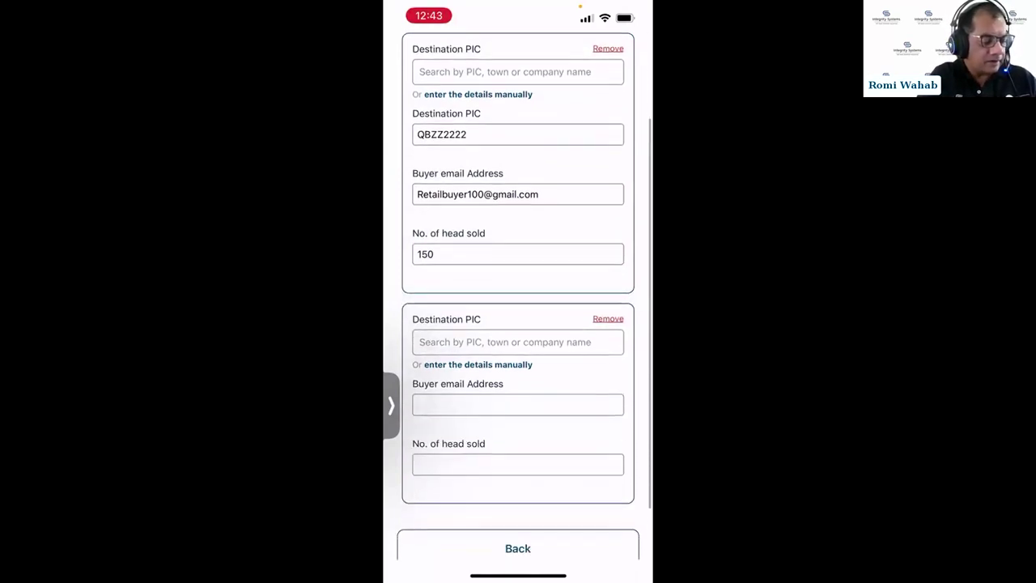
{"action": "left_click", "coordinate": [519, 276]}
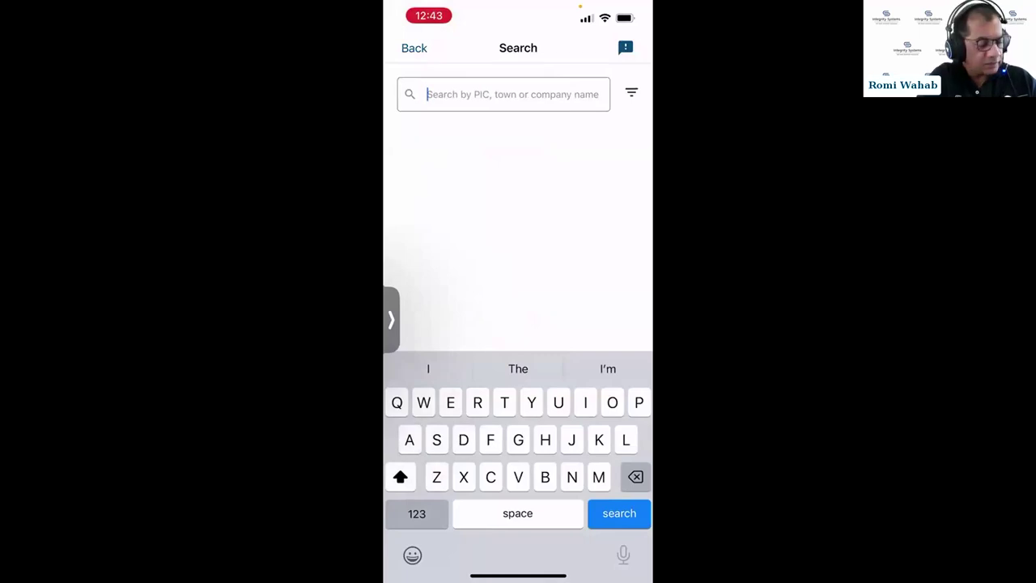
{"action": "type", "text": "Q"}
{"action": "type", "text": "zz"}
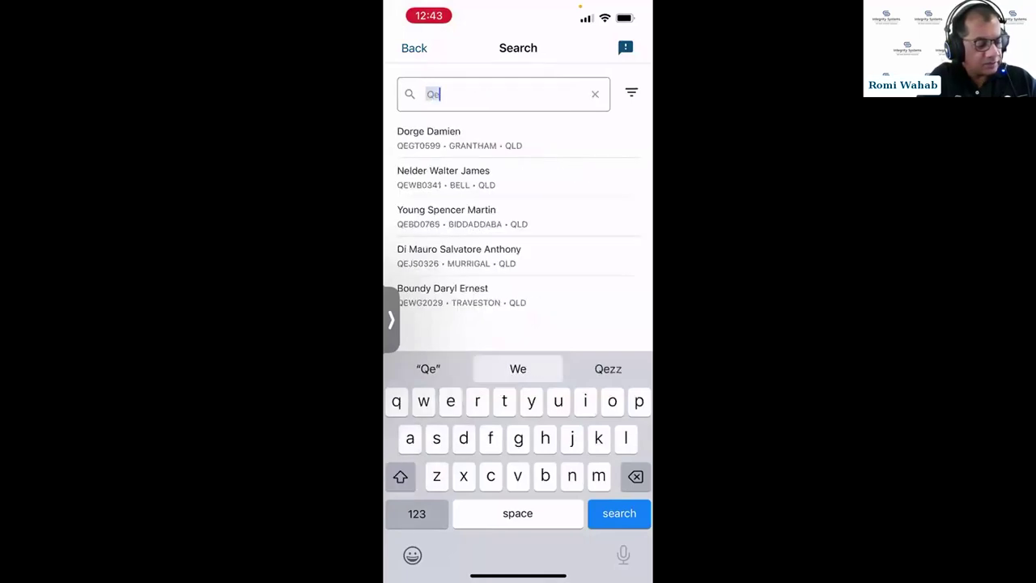
{"action": "type", "text": "9998"}
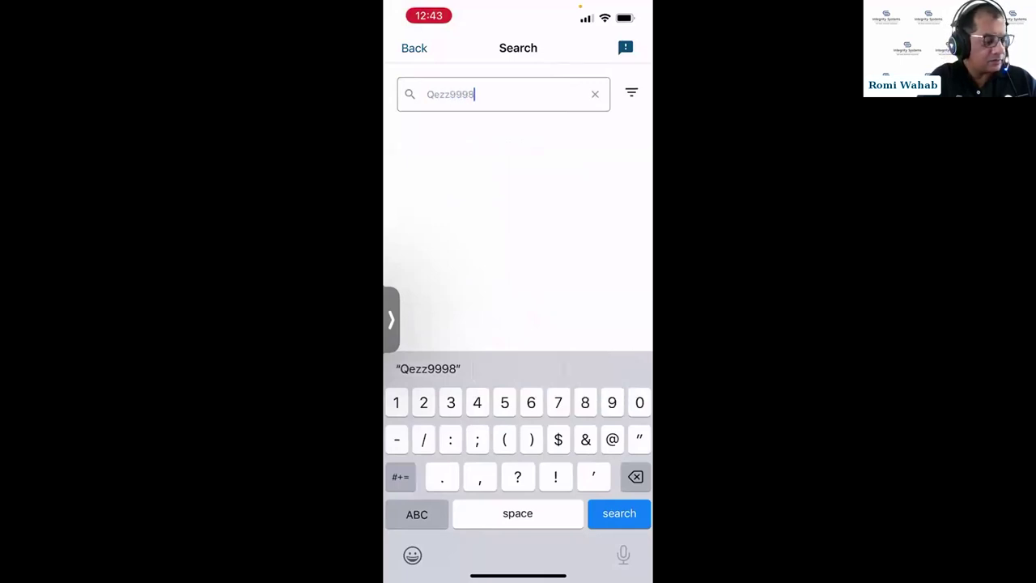
{"action": "key", "text": "BackSpace"}
{"action": "left_click", "coordinate": [454, 138]}
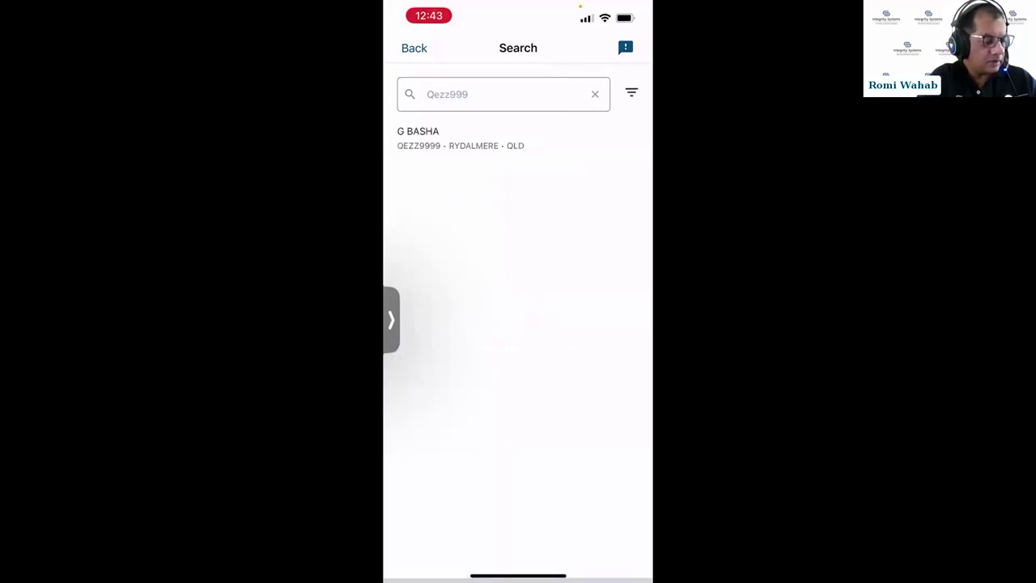
{"action": "left_click", "coordinate": [453, 138]}
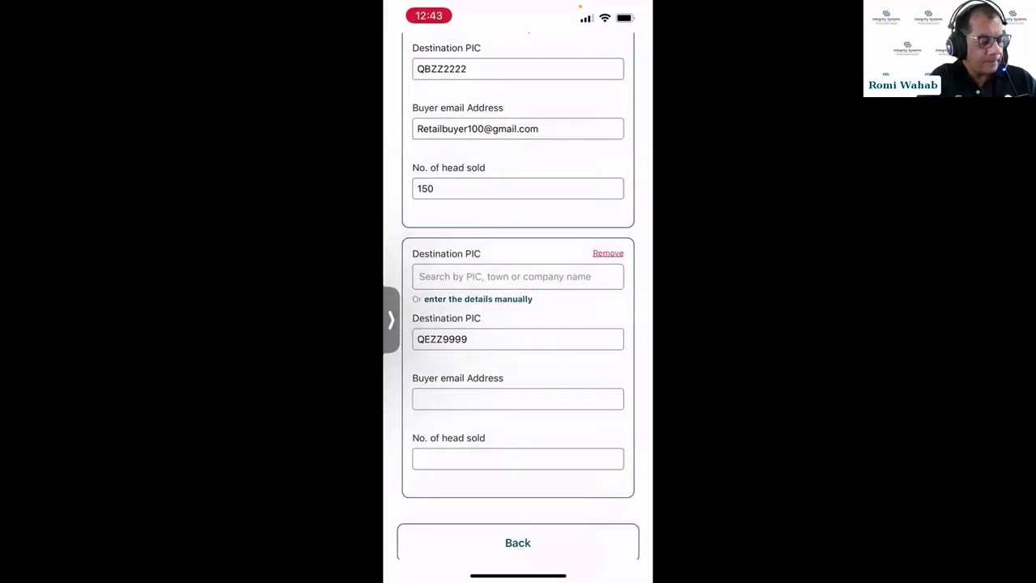
- Enter the second buyer's e-mail and 150 head sold, save, and dismiss the success alert
{"action": "left_click", "coordinate": [486, 398]}
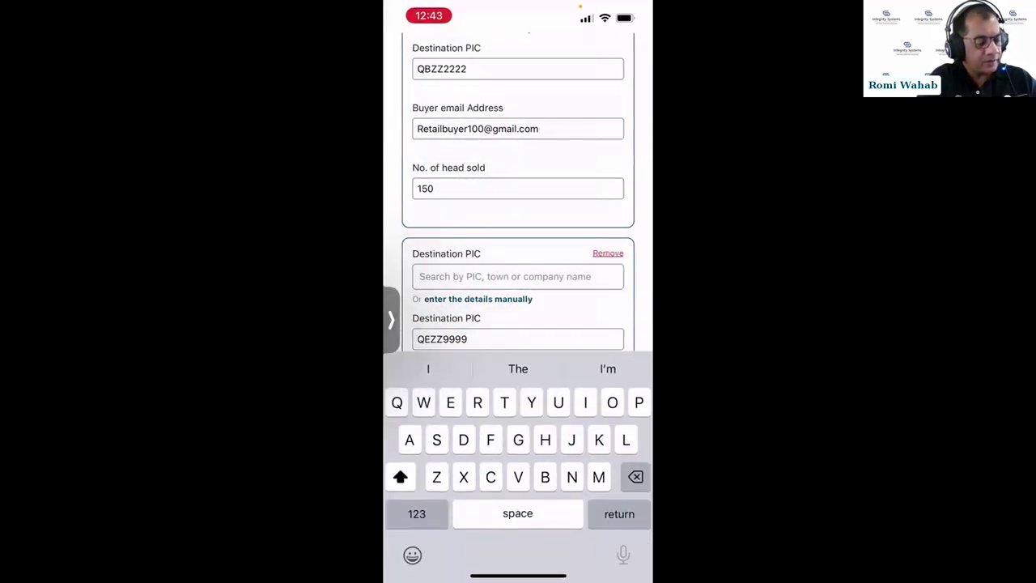
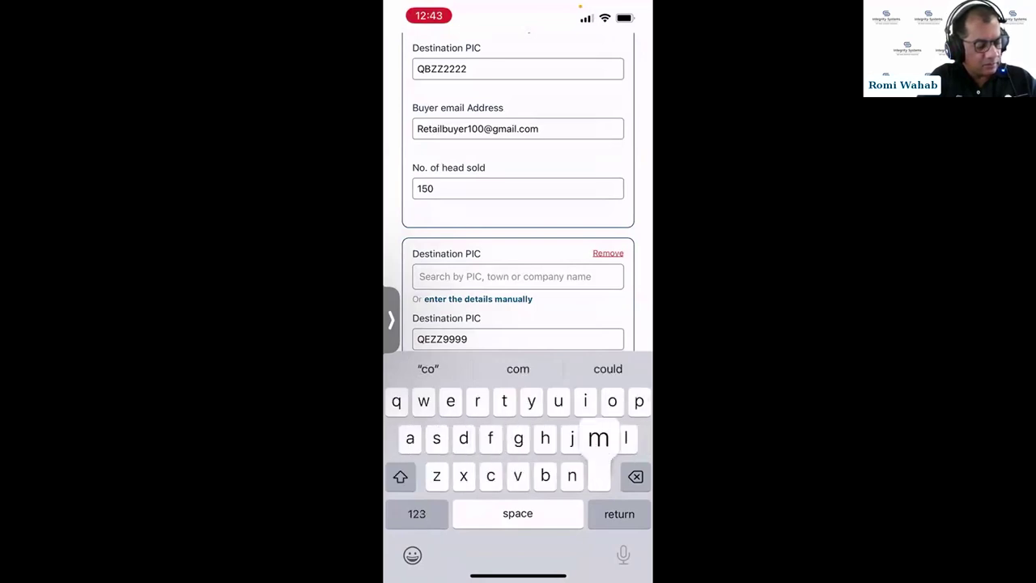
{"action": "key", "text": "Return"}
{"action": "scroll", "coordinate": [518, 323], "scroll_direction": "down", "scroll_amount": 2}
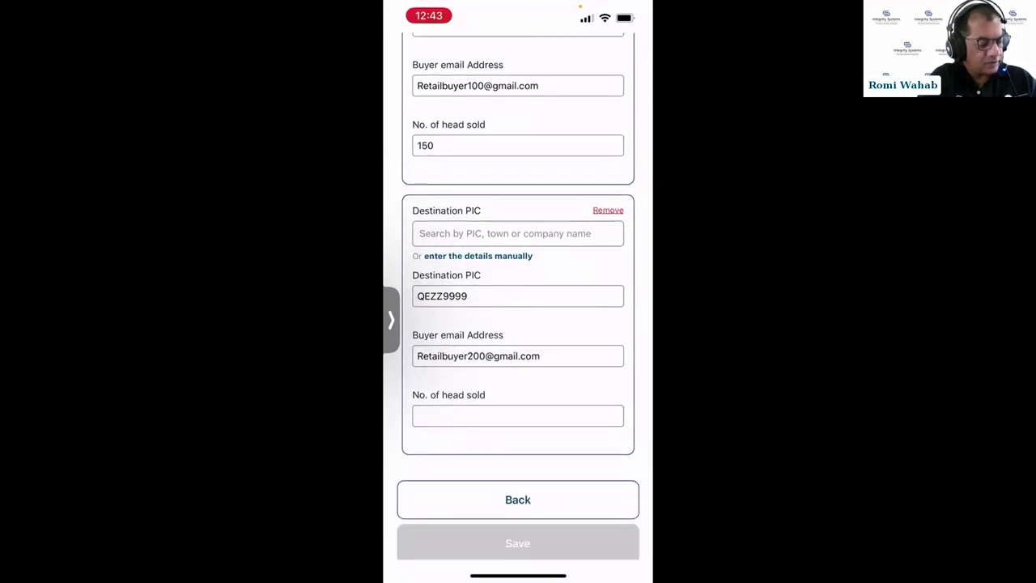
{"action": "left_click", "coordinate": [518, 415]}
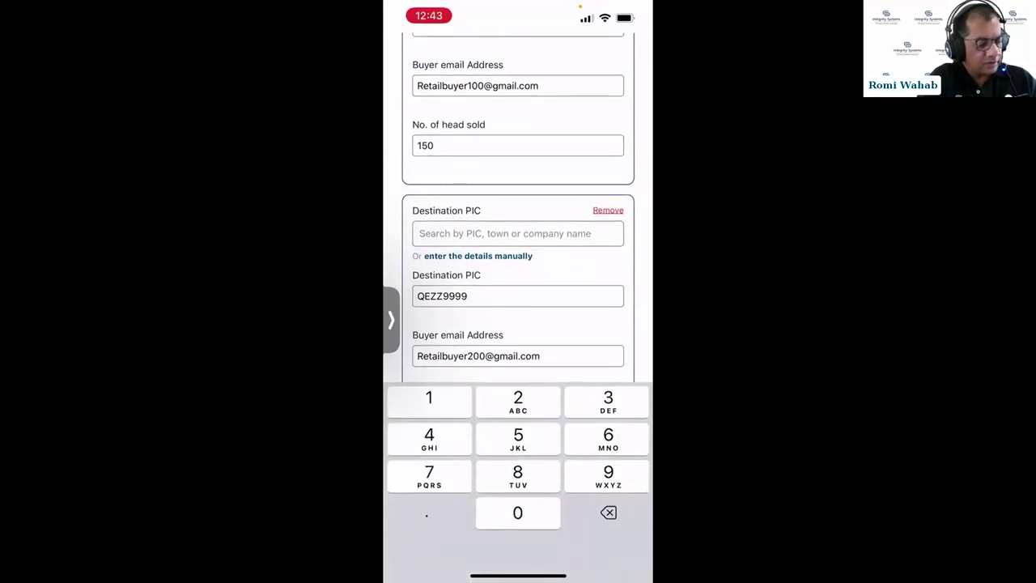
{"action": "type", "text": "150"}
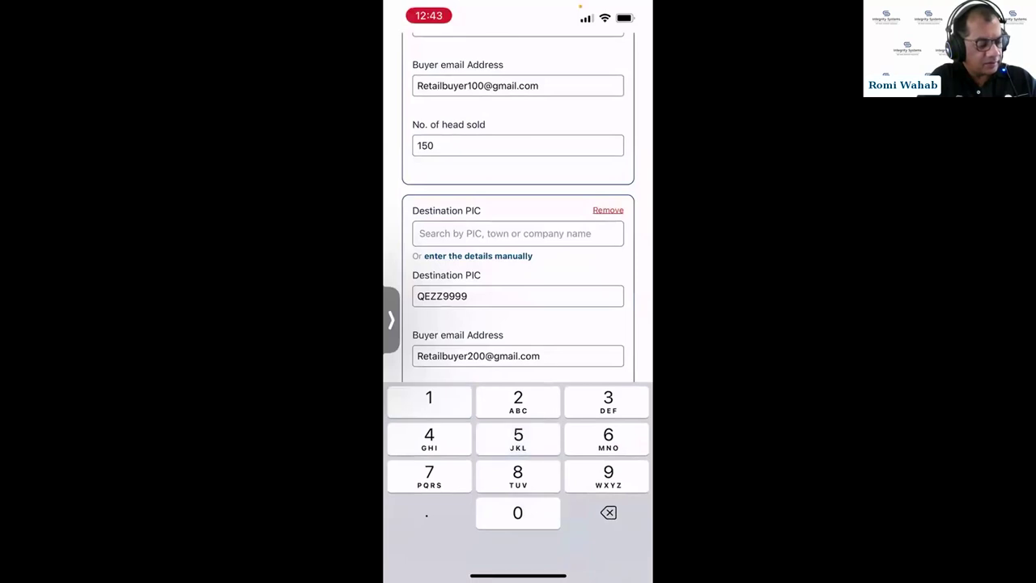
{"action": "left_click", "coordinate": [518, 543]}
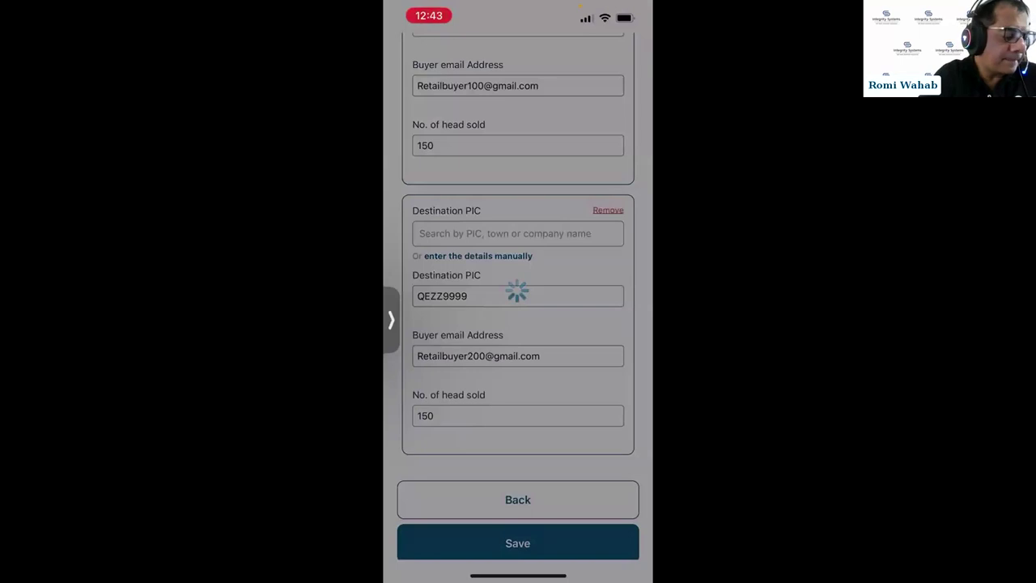
{"action": "left_click", "coordinate": [518, 317]}
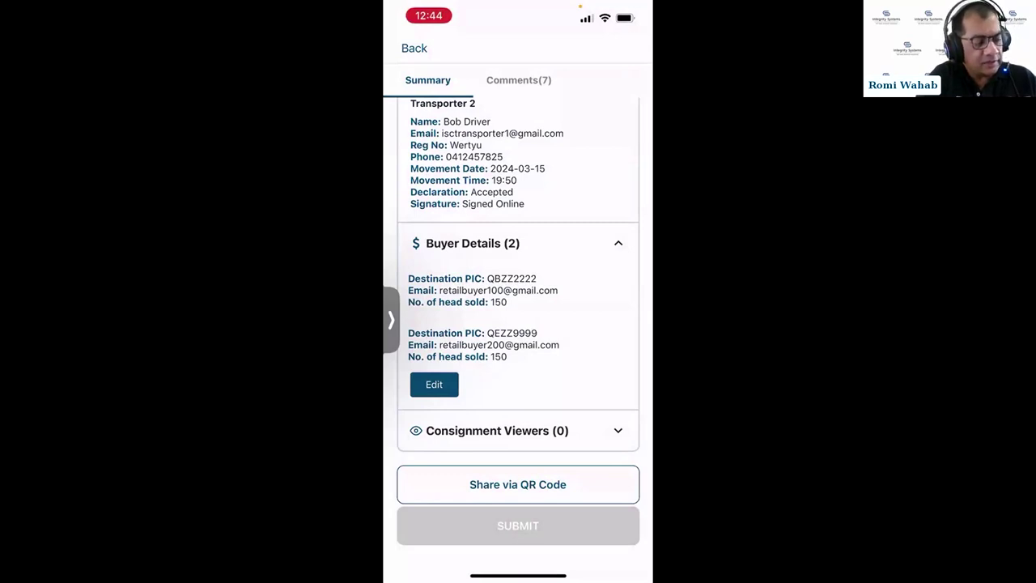
- Scroll back to the top, open the Comments (7) tab and scroll to the latest comments
{"action": "scroll", "coordinate": [518, 324], "scroll_direction": "up", "scroll_amount": 15}
{"action": "scroll", "coordinate": [518, 324], "scroll_direction": "up", "scroll_amount": 5}
{"action": "left_click", "coordinate": [518, 80]}
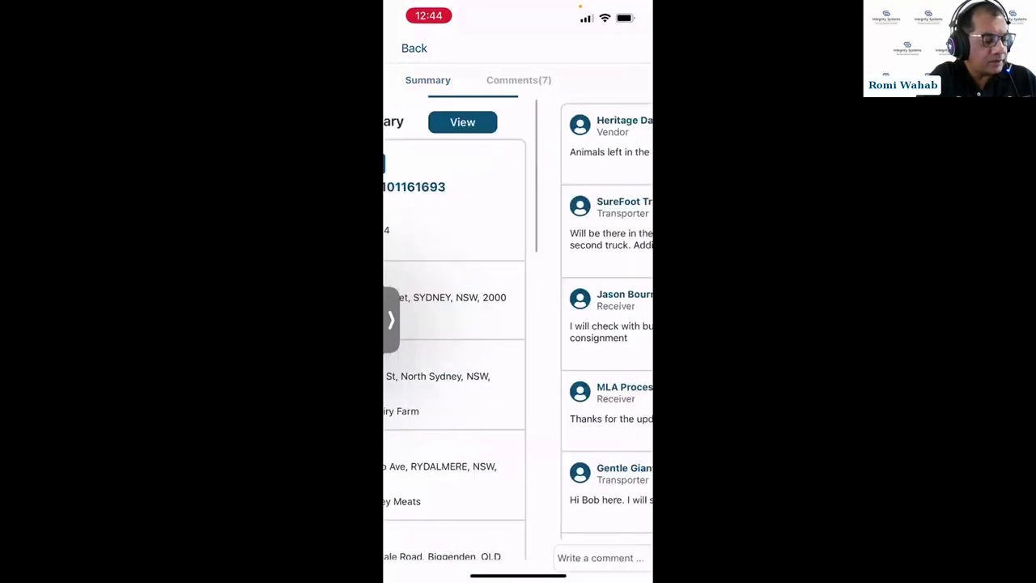
{"action": "left_click", "coordinate": [428, 81]}
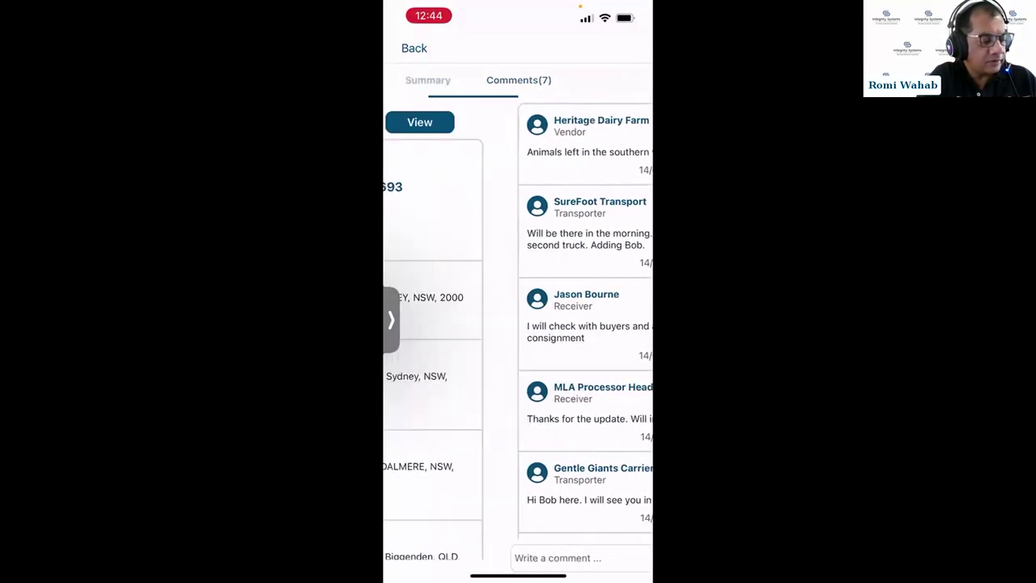
{"action": "left_click", "coordinate": [519, 80]}
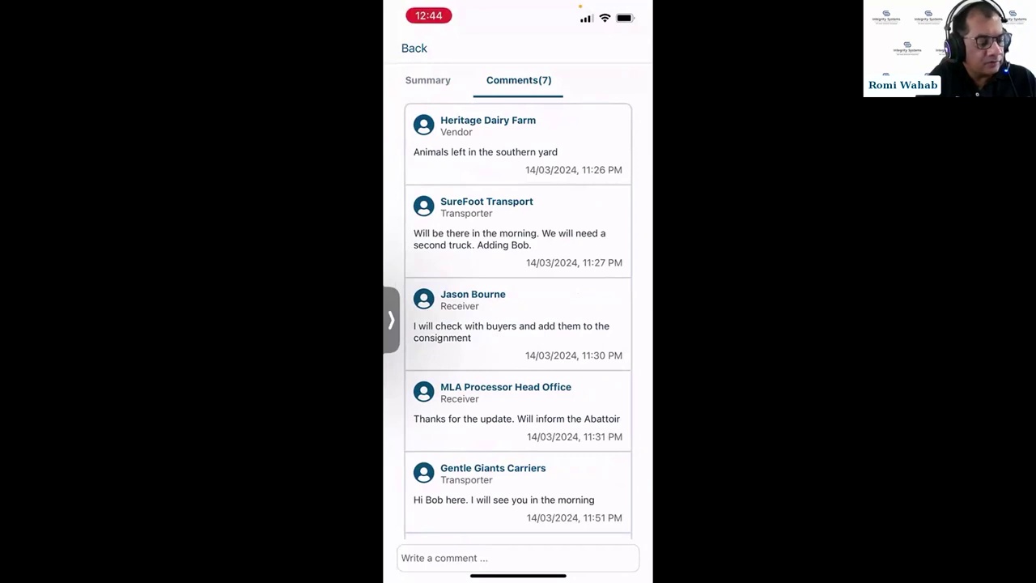
{"action": "scroll", "coordinate": [518, 324], "scroll_direction": "down", "scroll_amount": 3}
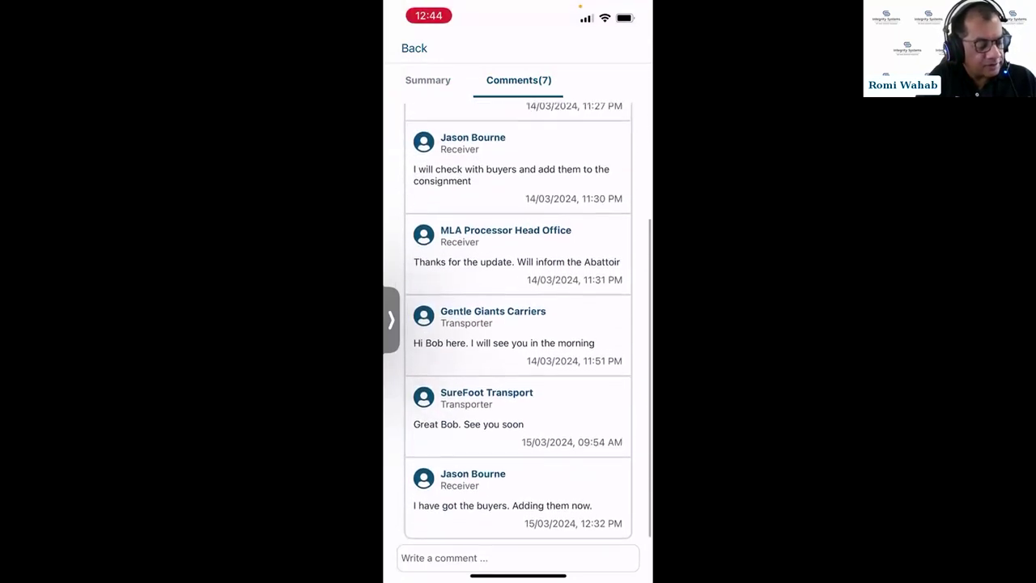
- Post the comment 'Updated buyers. Only 2 this time' and go back to the consignments
{"action": "left_click", "coordinate": [518, 558]}
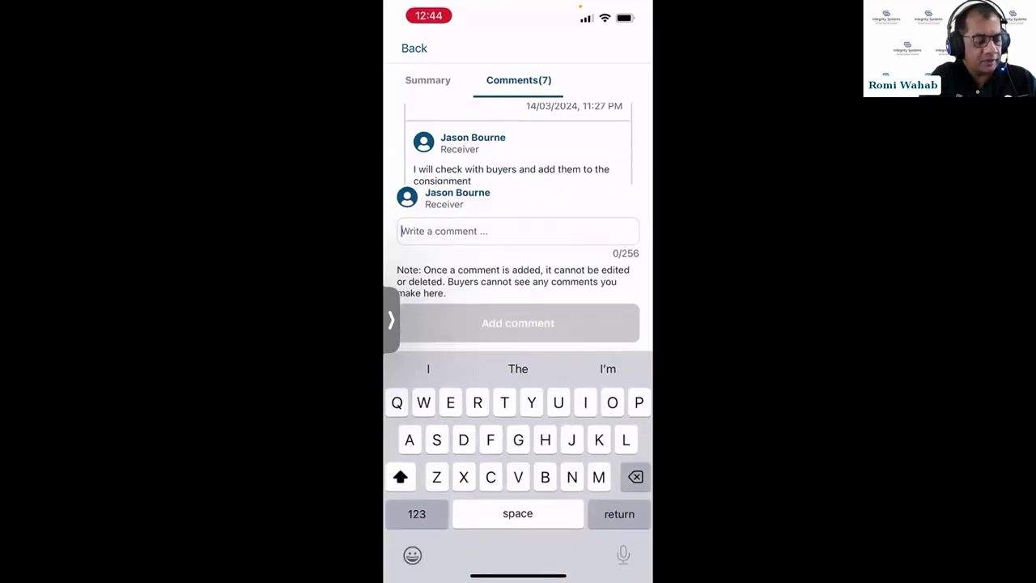
{"action": "type", "text": "Upda"}
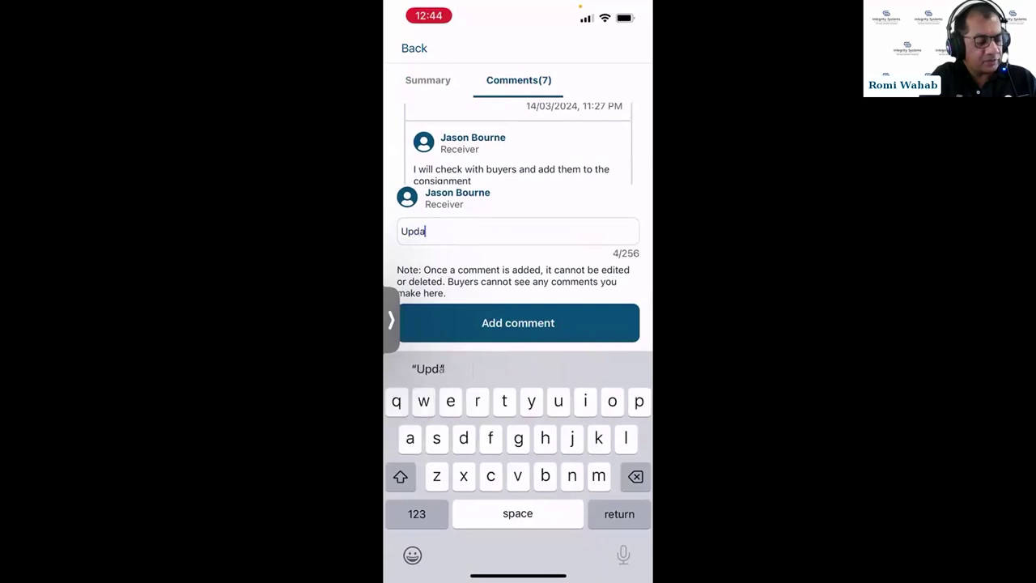
{"action": "type", "text": "ted"}
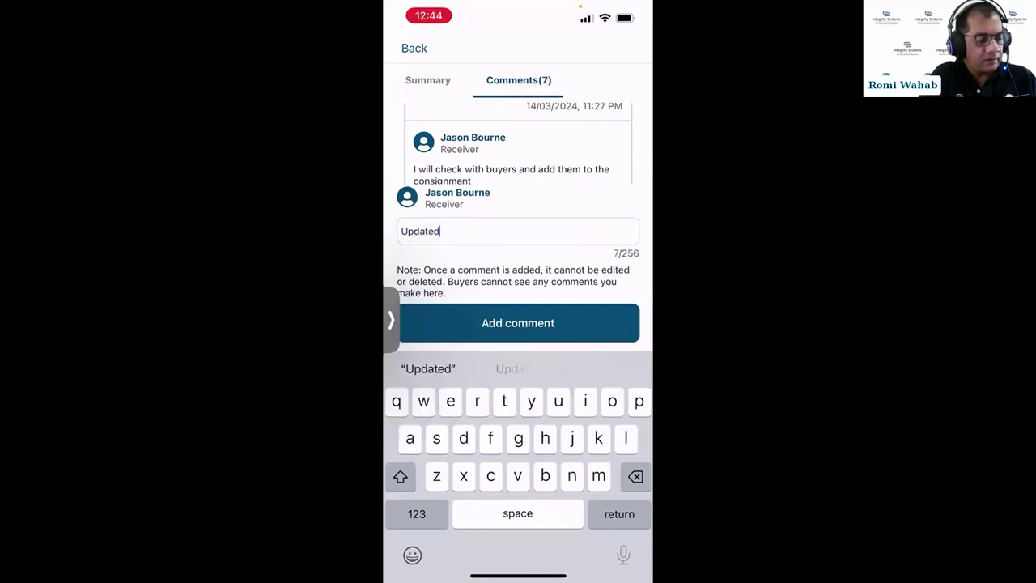
{"action": "type", "text": " bu"}
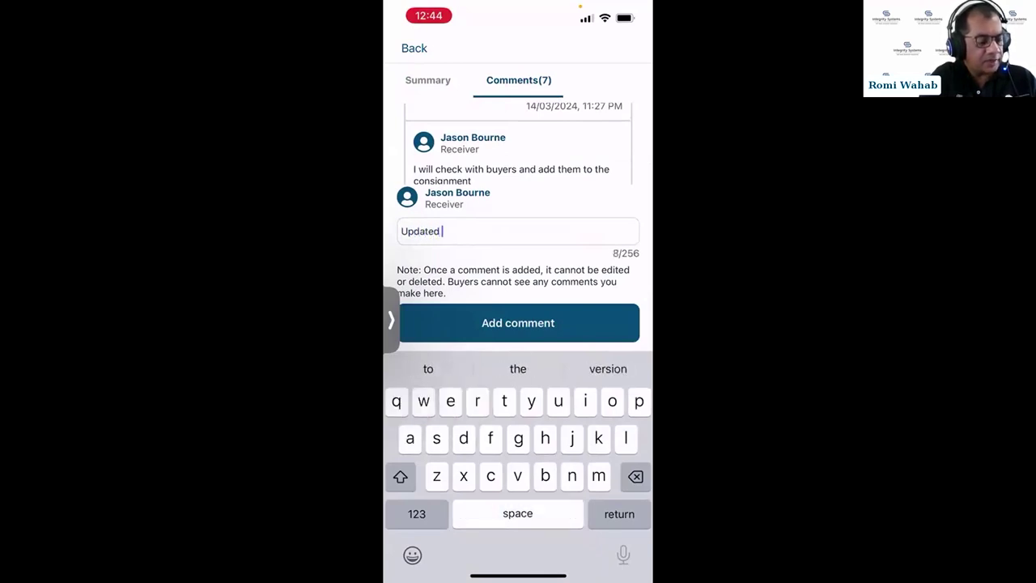
{"action": "type", "text": "yers."}
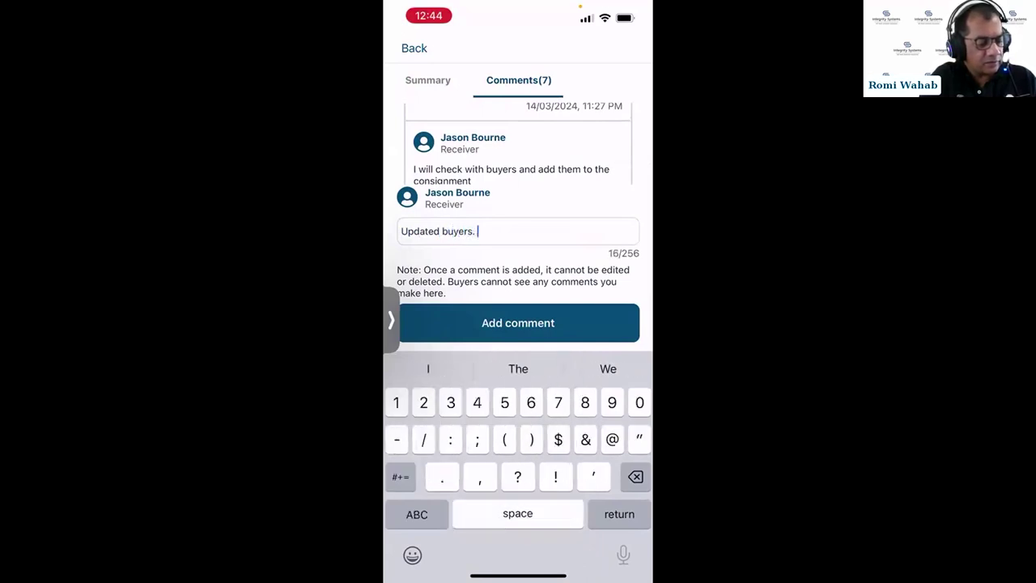
{"action": "type", "text": " Only 2 this time"}
{"action": "left_click", "coordinate": [518, 322]}
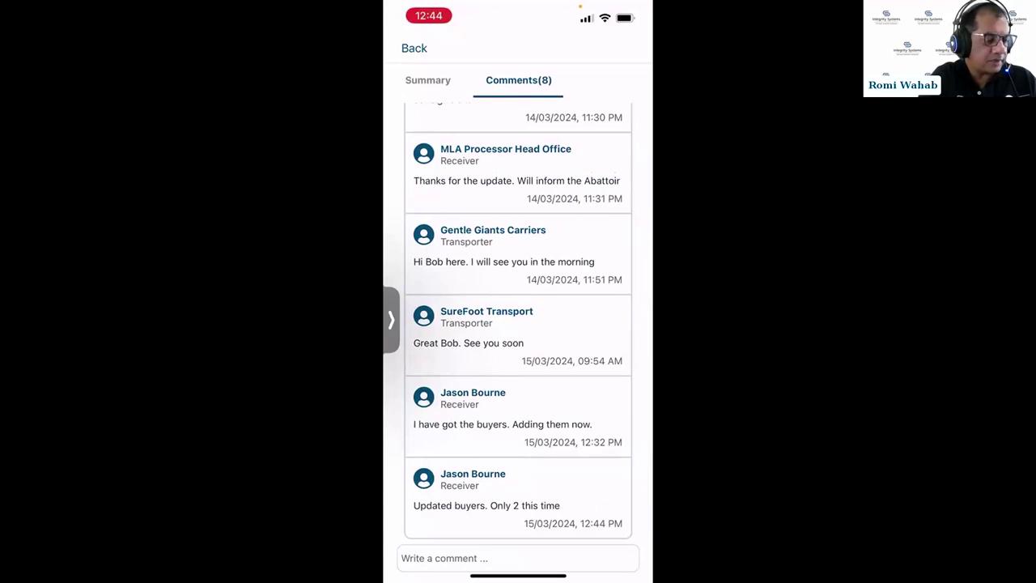
{"action": "left_click", "coordinate": [414, 48]}
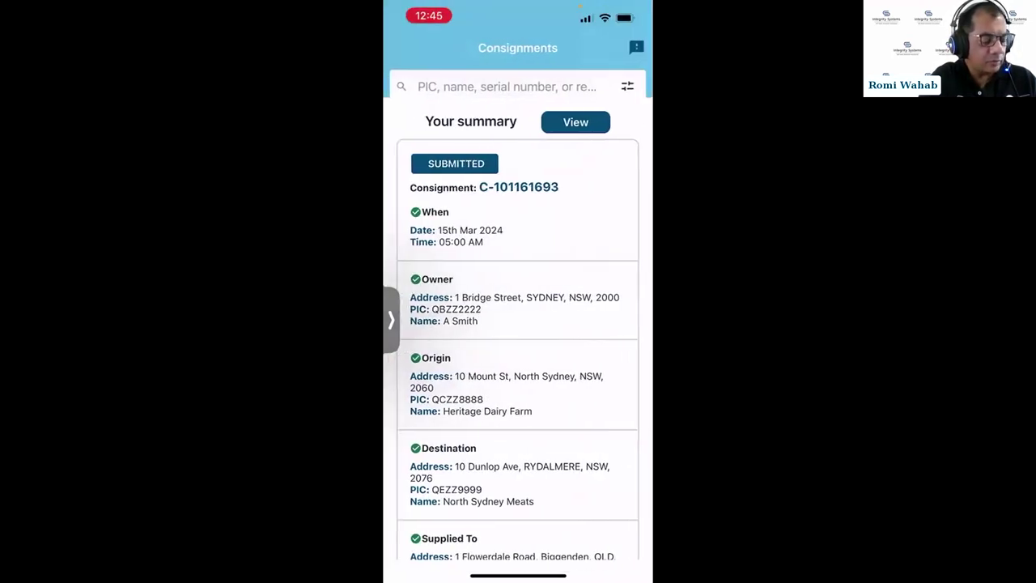
- Show consignment C-101161693 as a QR code, then choose Share URL to generate its PDF
{"action": "scroll", "coordinate": [518, 324], "scroll_direction": "down", "scroll_amount": 3}
{"action": "scroll", "coordinate": [518, 324], "scroll_direction": "up", "scroll_amount": 3}
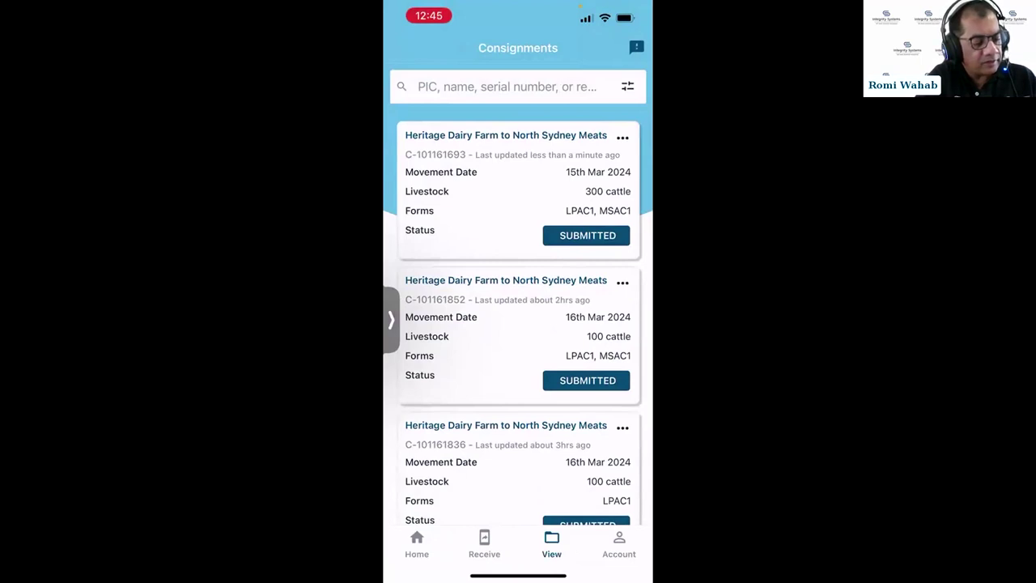
{"action": "left_click", "coordinate": [623, 138]}
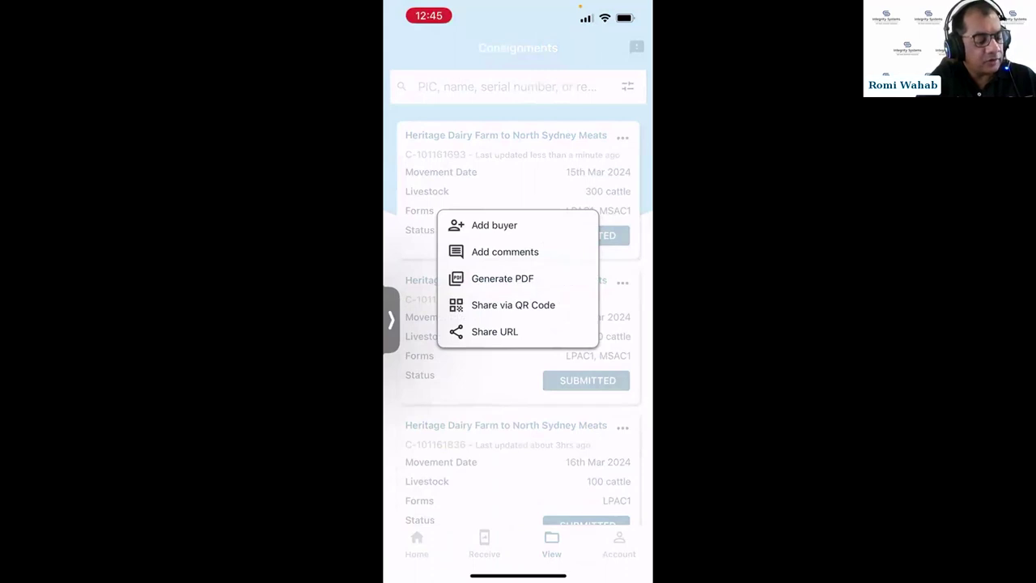
{"action": "left_click", "coordinate": [514, 305]}
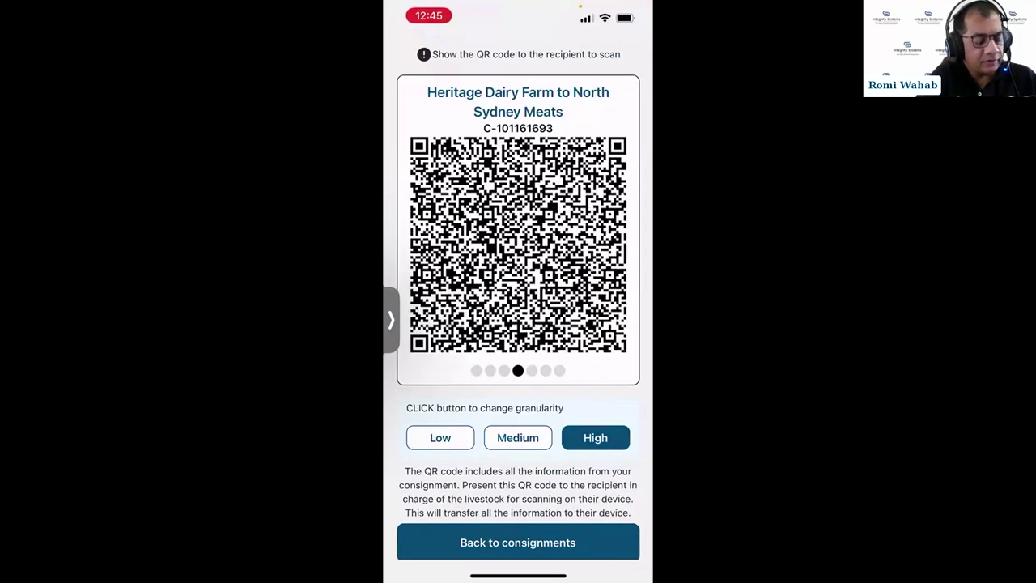
{"action": "left_click", "coordinate": [518, 542]}
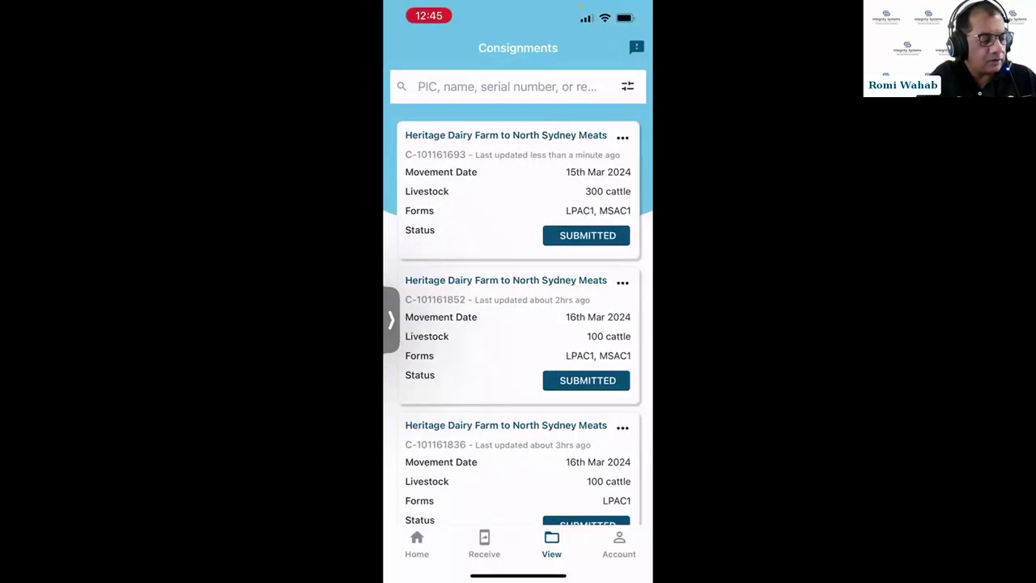
{"action": "left_click", "coordinate": [623, 137]}
{"action": "left_click", "coordinate": [495, 331]}
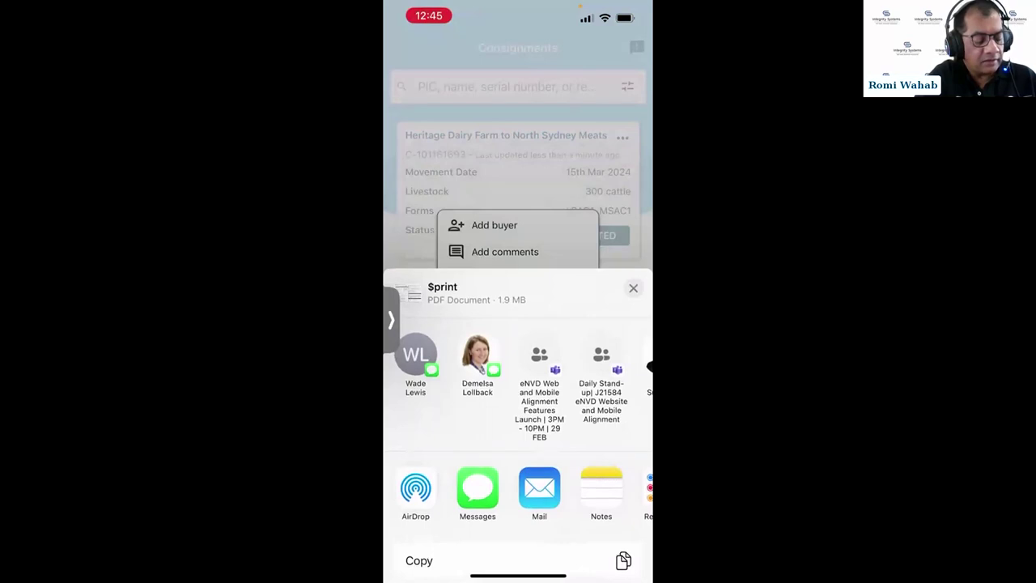
- Send the consignment PDF through Messages to the chosen contact, then go to the home screen
{"action": "left_click", "coordinate": [477, 488]}
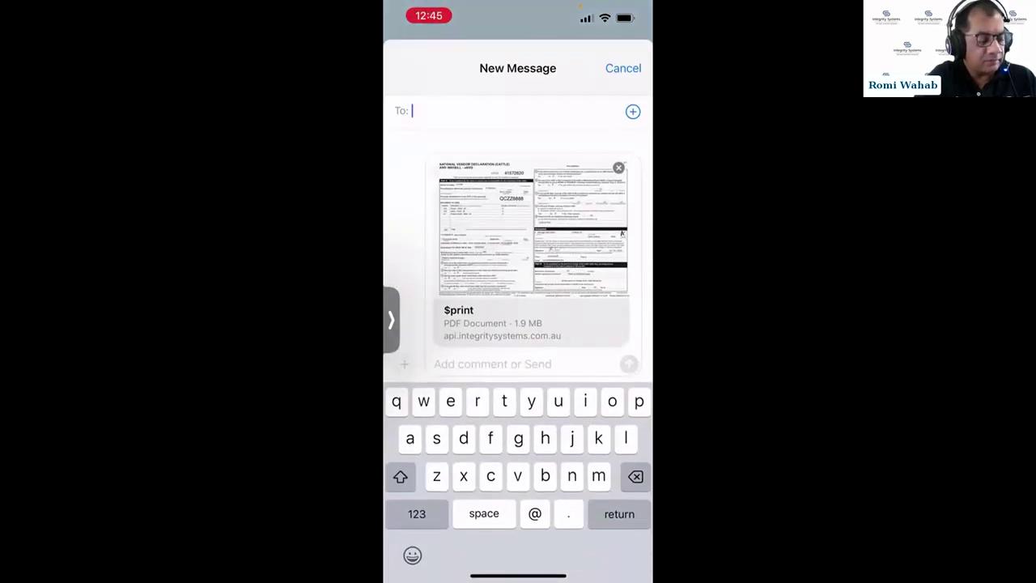
{"action": "type", "text": "rwah"}
{"action": "left_click", "coordinate": [633, 145]}
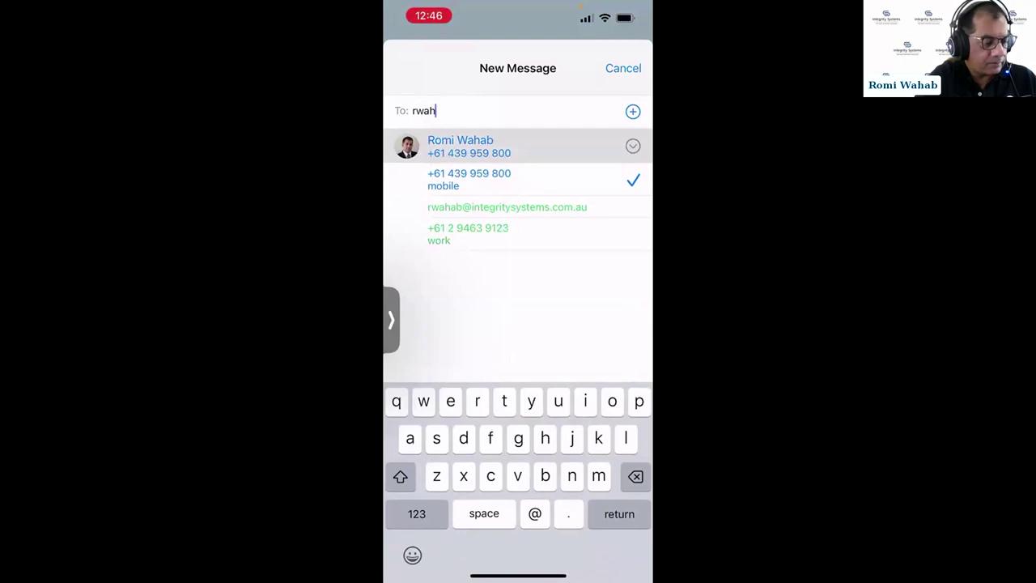
{"action": "left_click", "coordinate": [469, 179]}
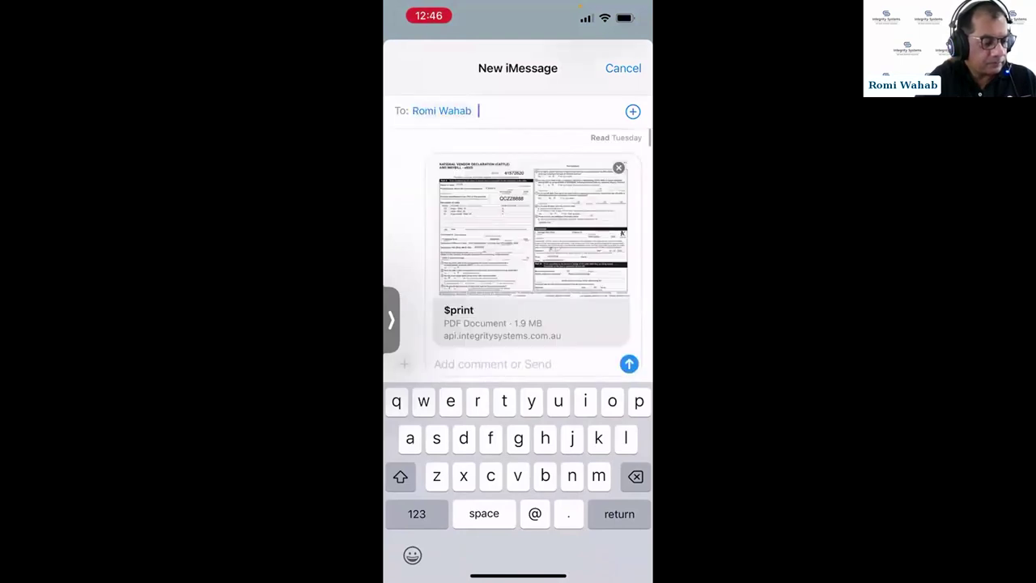
{"action": "left_click", "coordinate": [630, 363]}
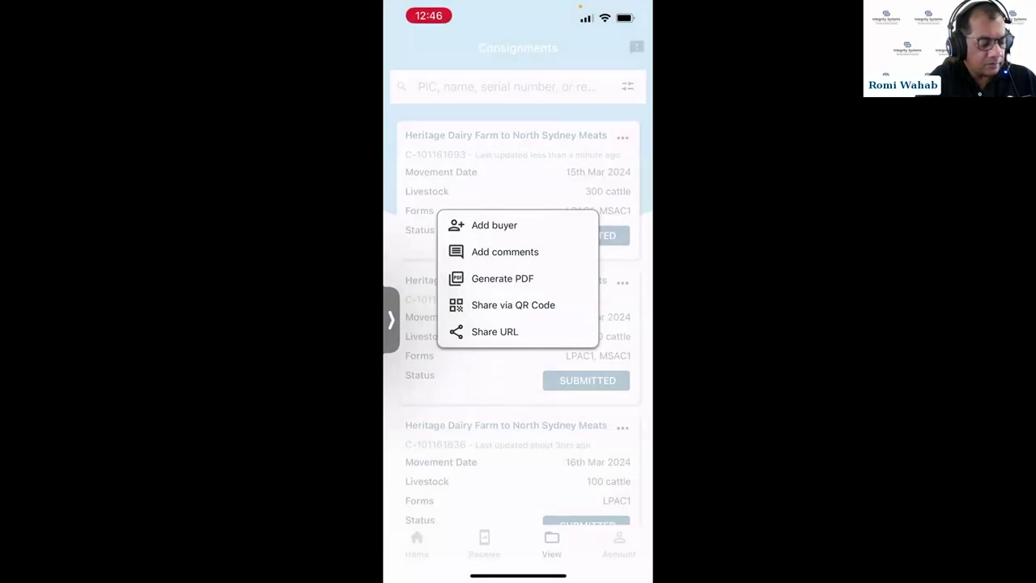
{"action": "left_click_drag", "start_coordinate": [518, 574], "coordinate": [519, 365]}
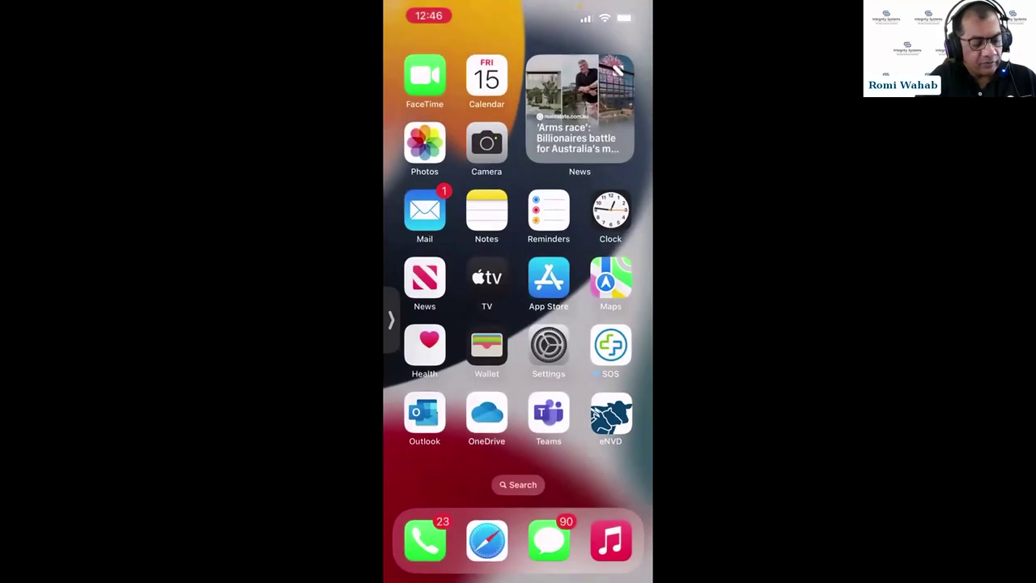
- Open the contact's Messages thread and read through the sent consignment PDF
{"action": "left_click", "coordinate": [549, 537]}
{"action": "left_click", "coordinate": [518, 135]}
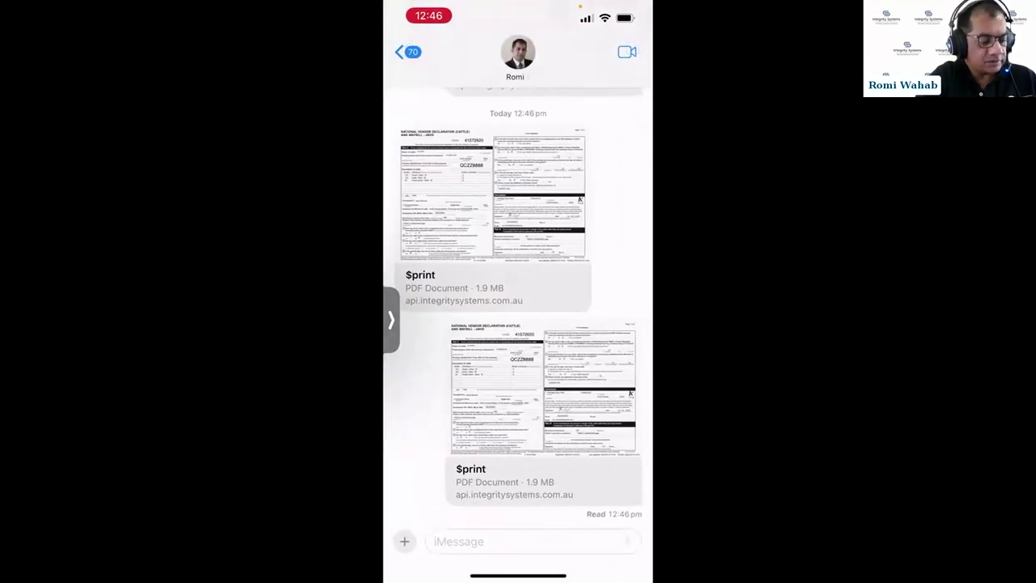
{"action": "left_click", "coordinate": [542, 389]}
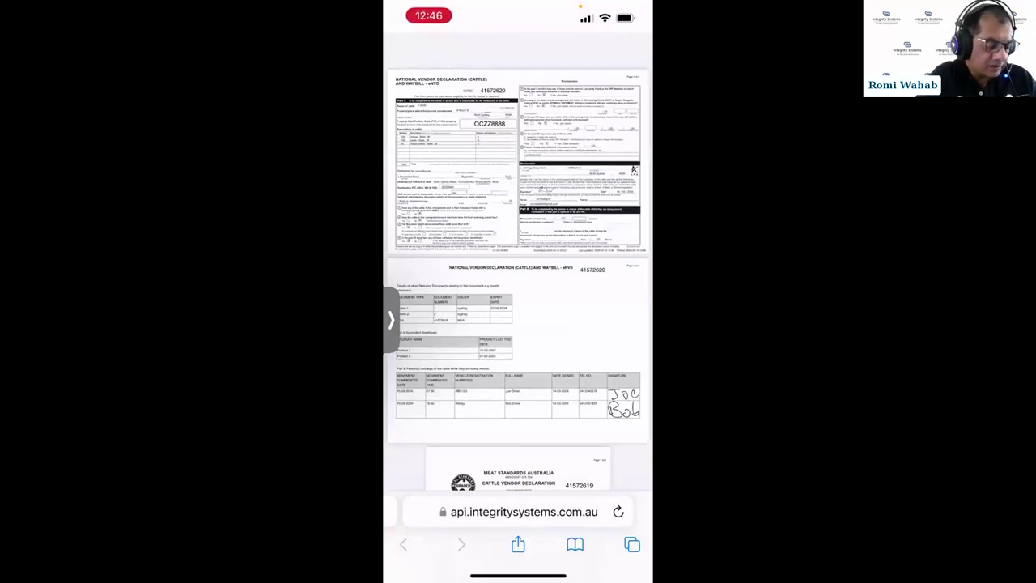
{"action": "scroll", "coordinate": [518, 305], "scroll_direction": "down", "scroll_amount": 10}
{"action": "scroll", "coordinate": [519, 304], "scroll_direction": "up", "scroll_amount": 3}
{"action": "scroll", "coordinate": [518, 305], "scroll_direction": "down", "scroll_amount": 6}
- Return to eNVD and bring up Share URL for the consignment PDF again
{"action": "left_click_drag", "start_coordinate": [518, 576], "coordinate": [519, 324]}
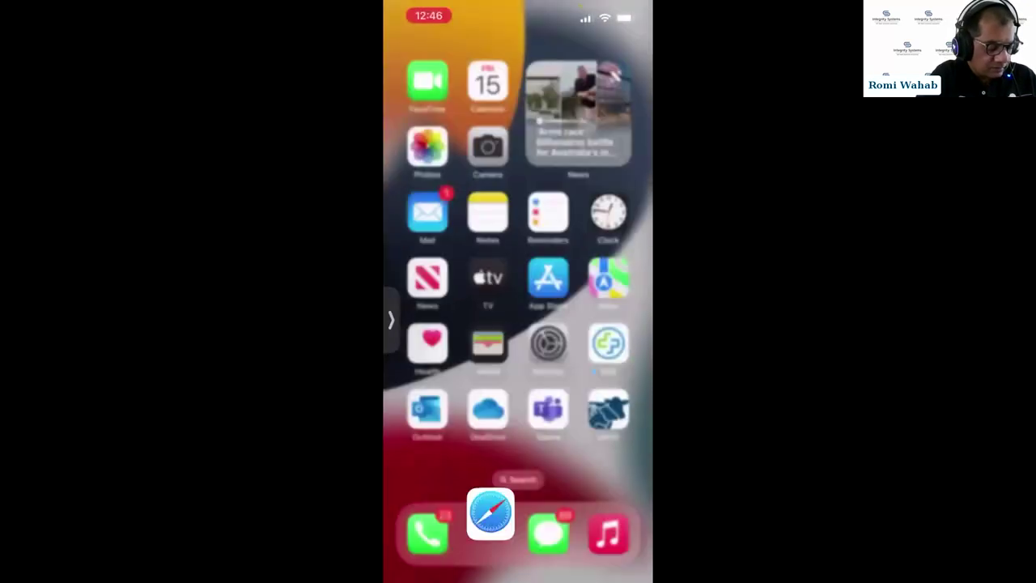
{"action": "left_click", "coordinate": [609, 344]}
{"action": "left_click", "coordinate": [495, 331]}
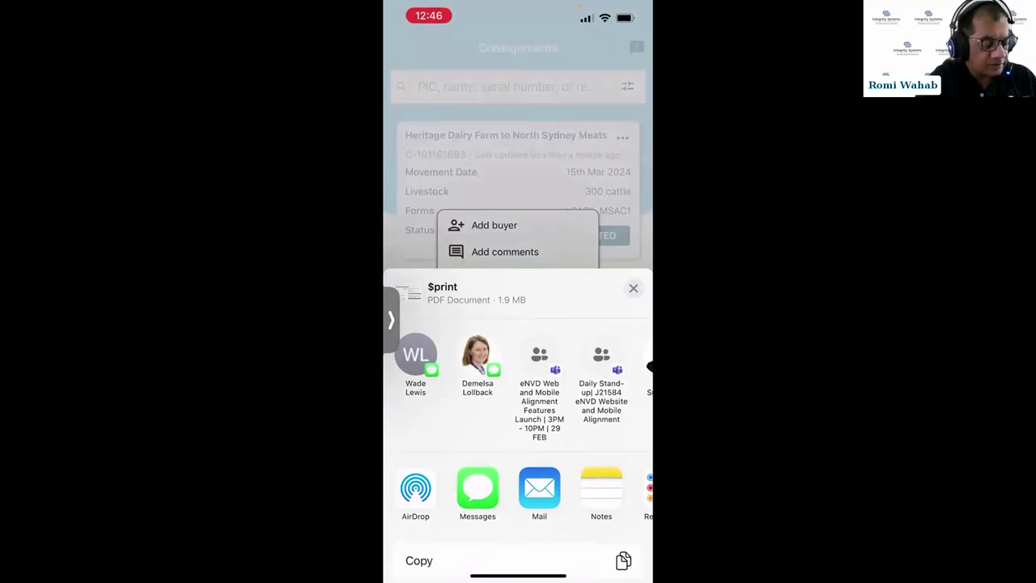
- Dismiss the share sheet and advance to the 'ISC support for adoption of digital consignments' slide
{"action": "left_click", "coordinate": [633, 288]}
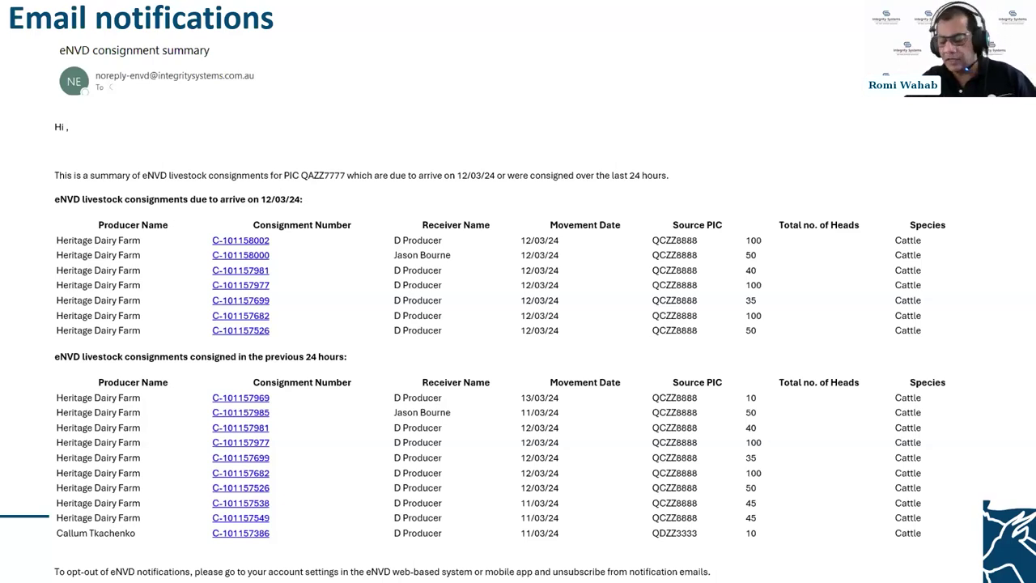
{"action": "key", "text": "Right"}
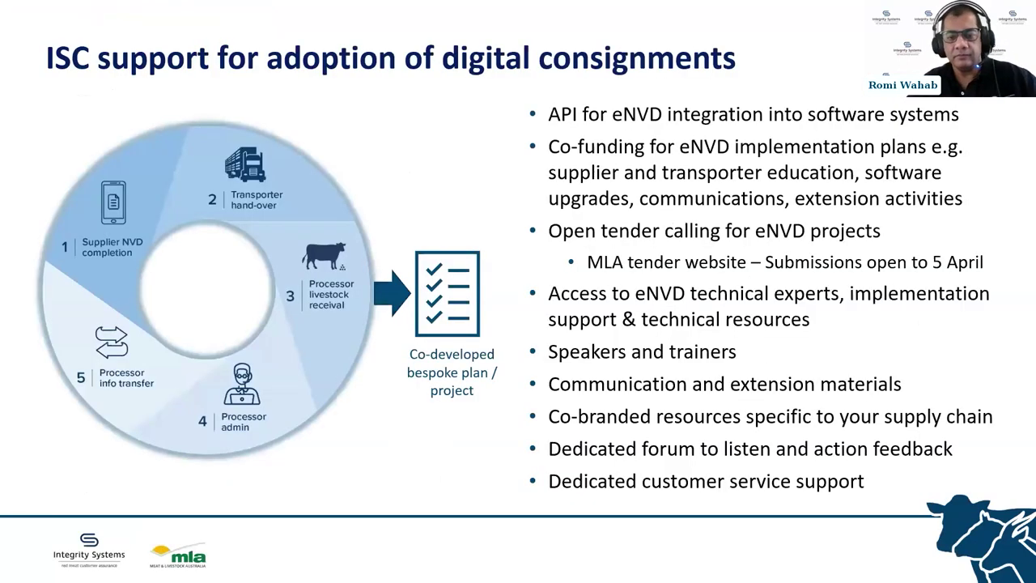